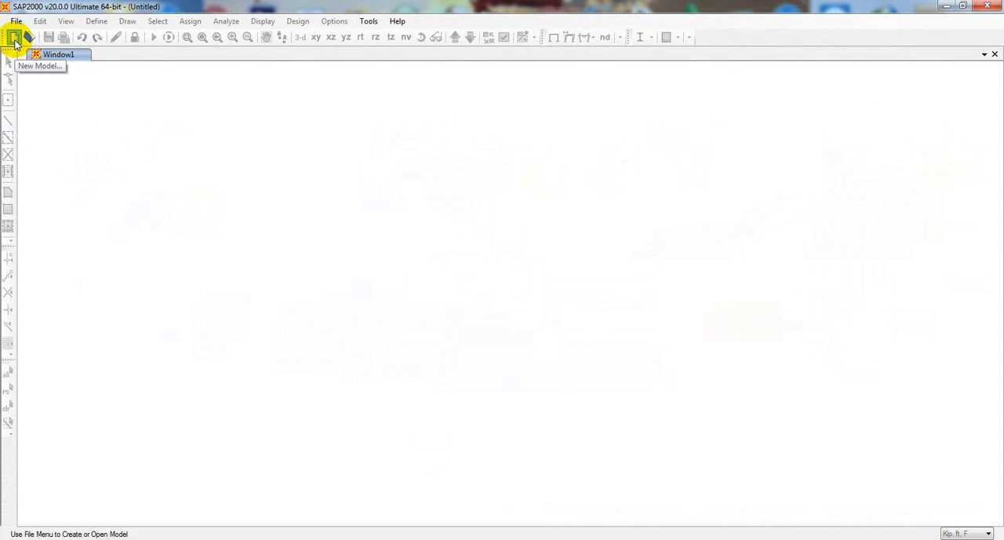
# Create a new model from the Grid Only template with Kip, ft, F units
pyautogui.click(19, 52)
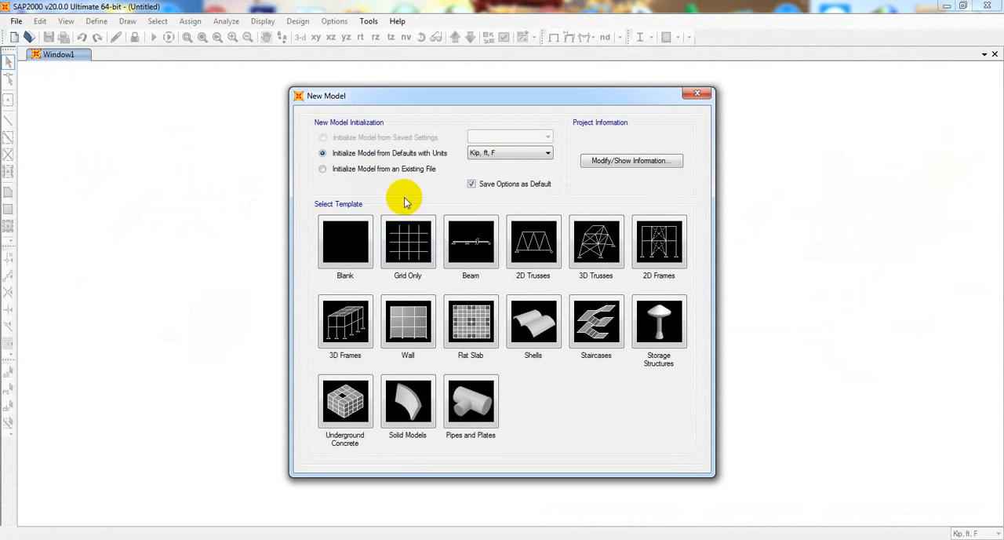
pyautogui.click(415, 253)
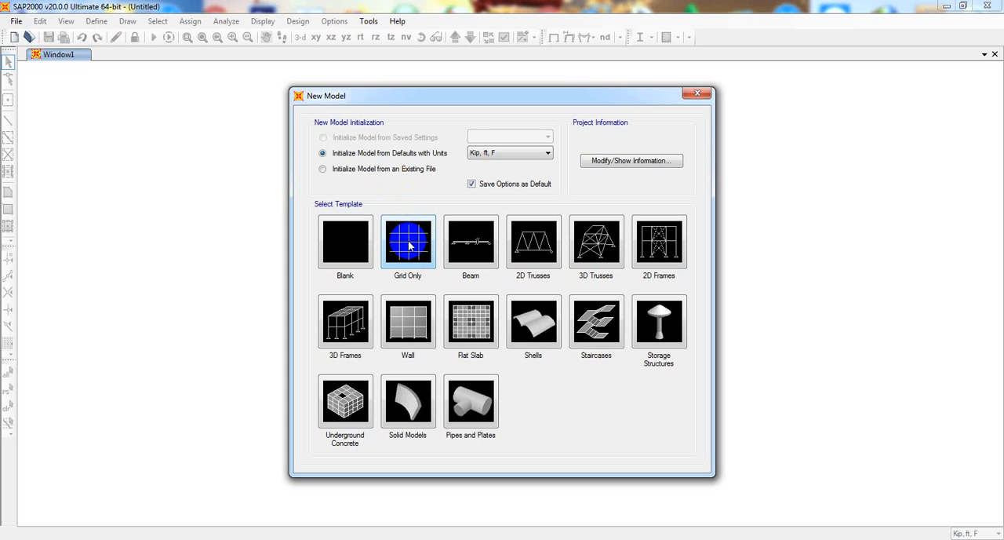
pyautogui.click(412, 249)
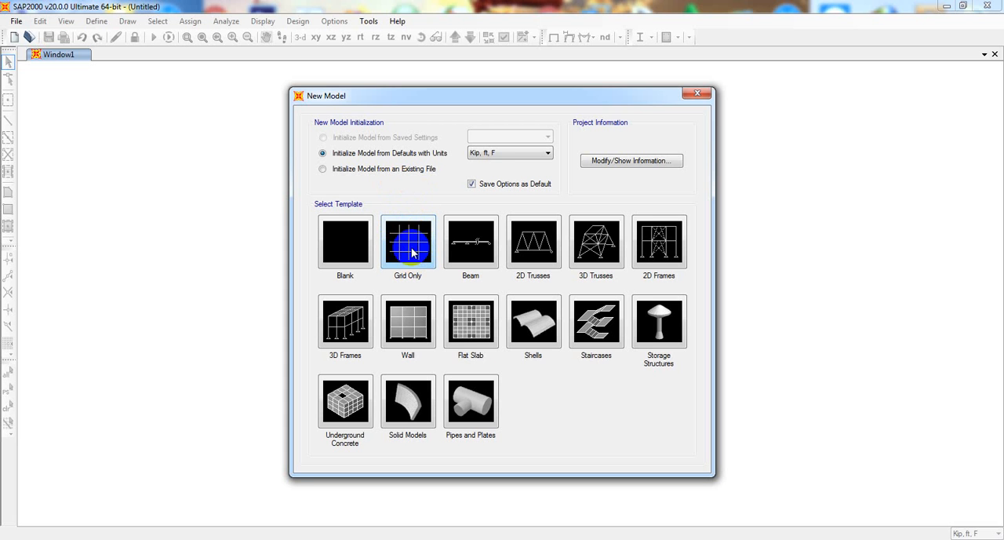
pyautogui.moveTo(490, 97); pyautogui.dragTo(507, 97)
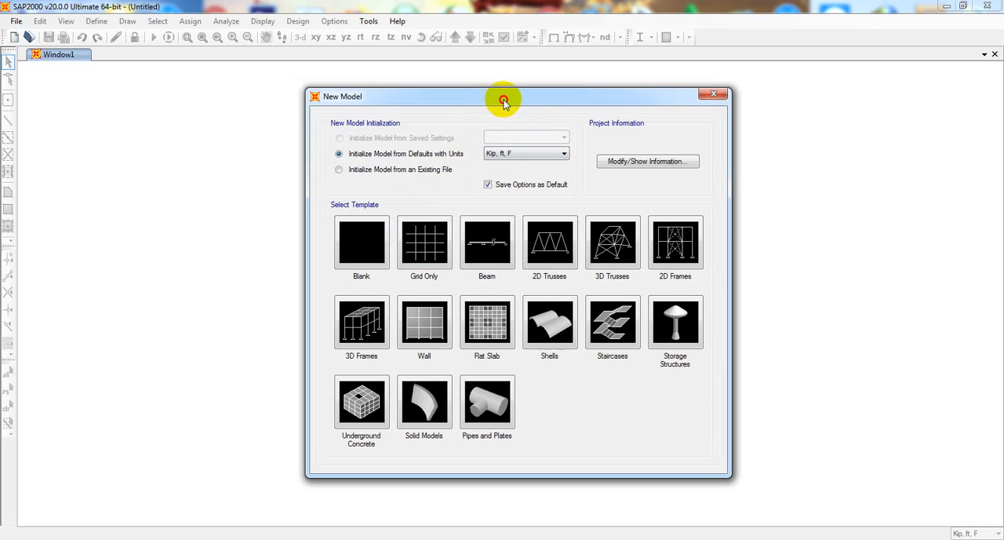
pyautogui.click(514, 156)
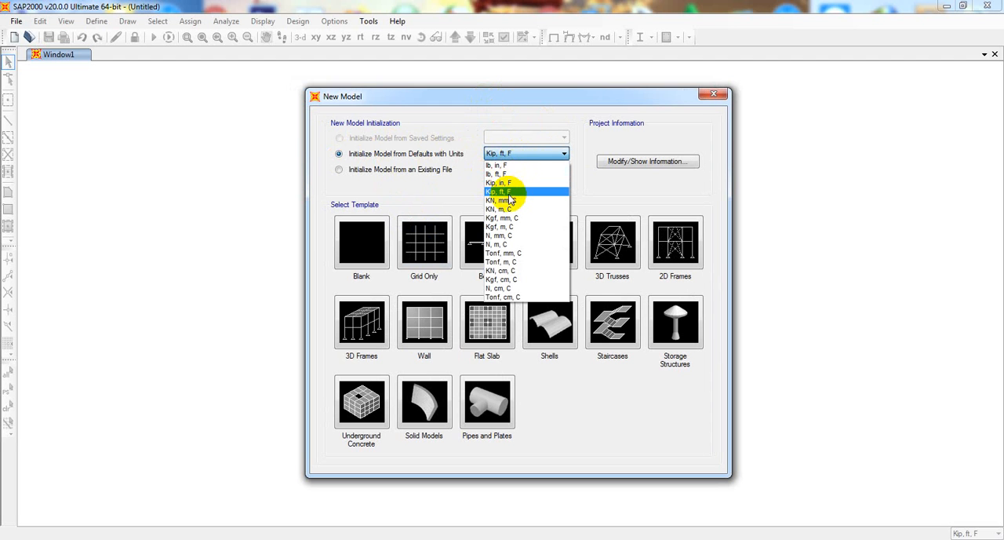
pyautogui.click(508, 191)
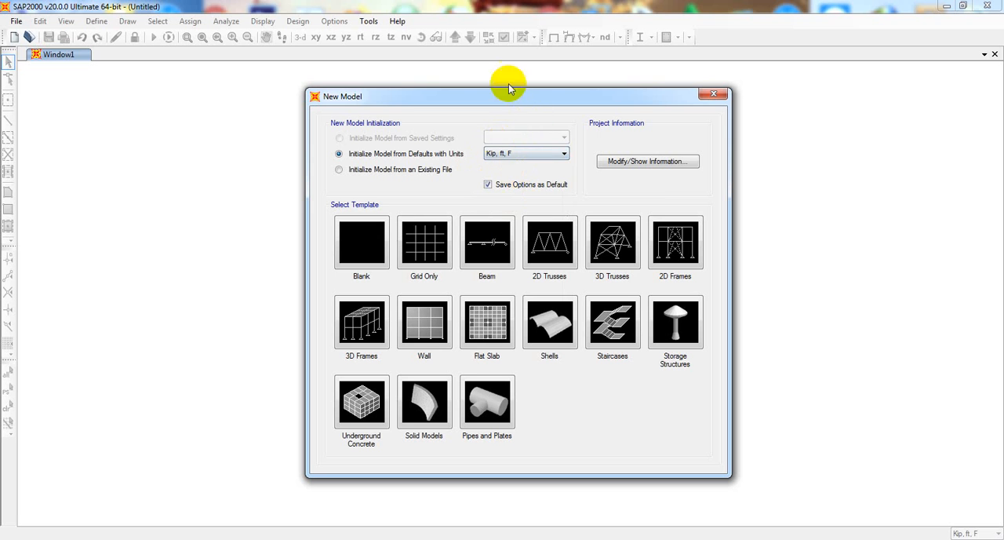
pyautogui.moveTo(514, 102); pyautogui.dragTo(511, 79)
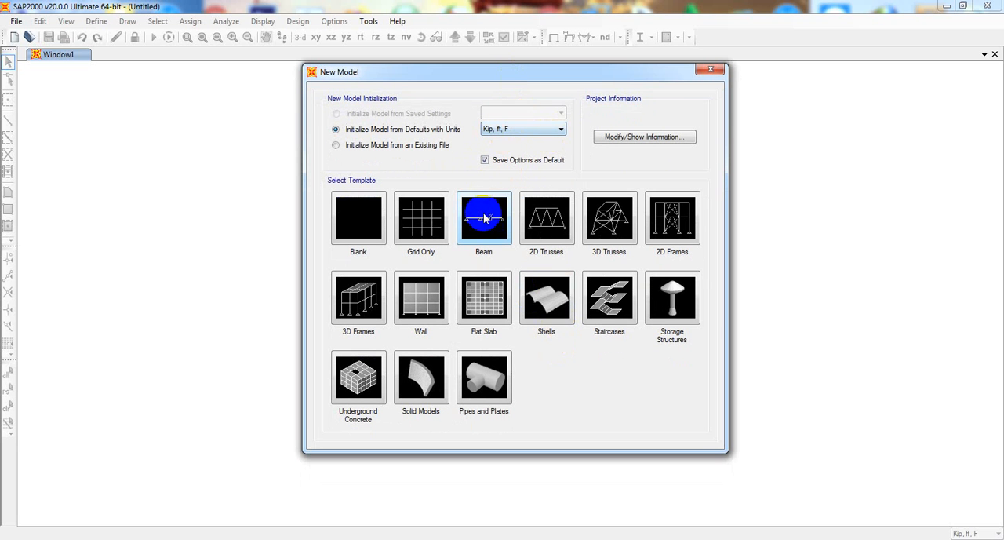
pyautogui.click(441, 225)
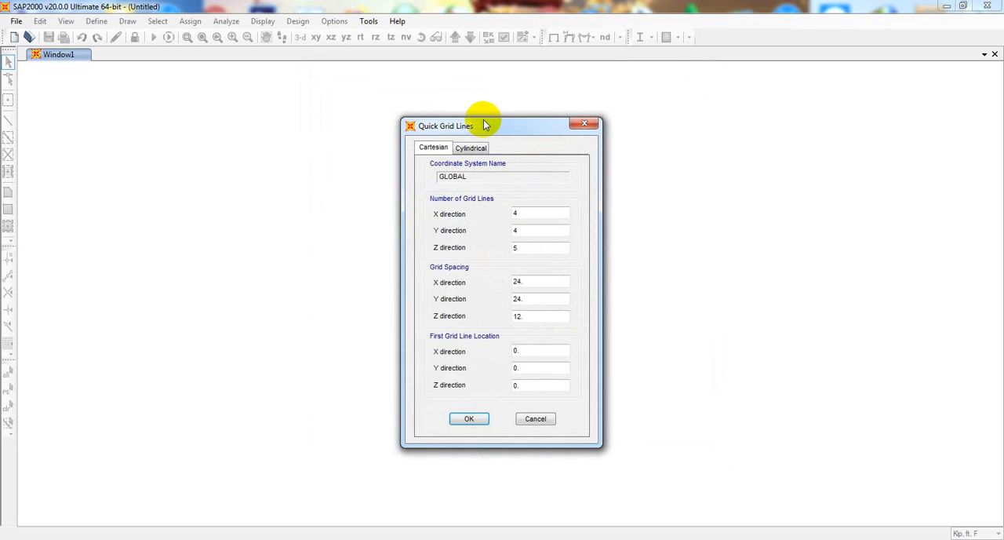
# Generate a Cartesian grid with 4 grid lines in X, 1 in Y and 4 in Z
pyautogui.moveTo(492, 128); pyautogui.dragTo(452, 118)
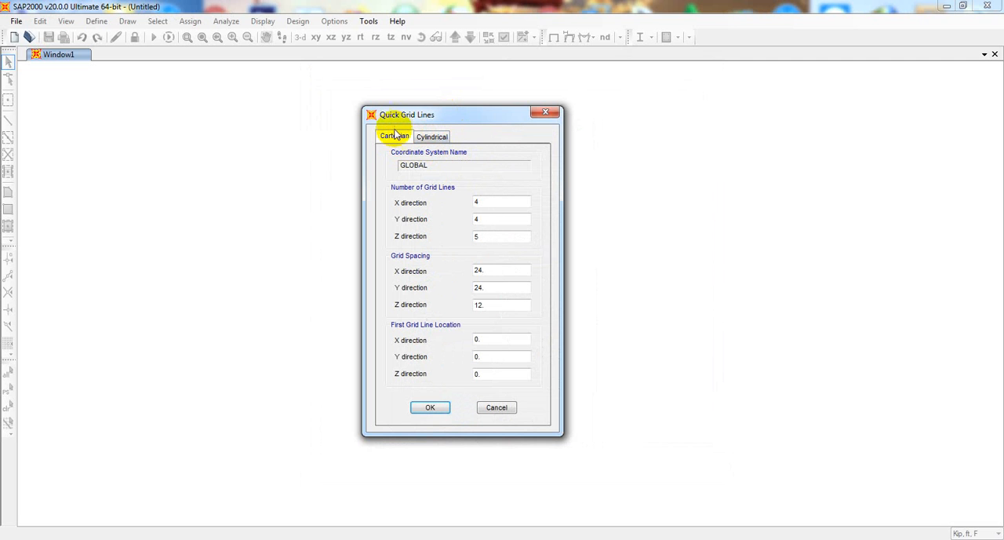
pyautogui.doubleClick(497, 202)
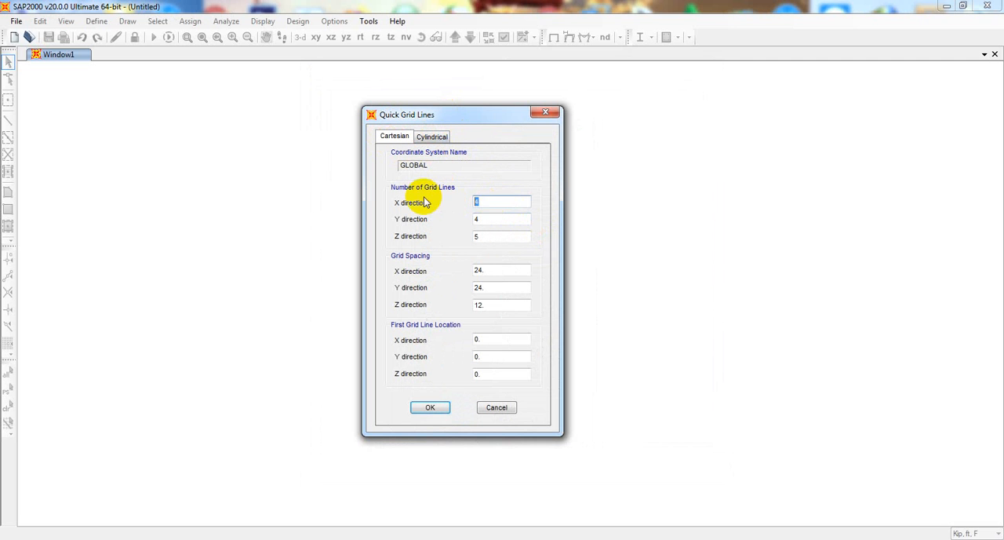
pyautogui.moveTo(452, 123); pyautogui.dragTo(405, 111)
pyautogui.moveTo(445, 189); pyautogui.dragTo(417, 189)
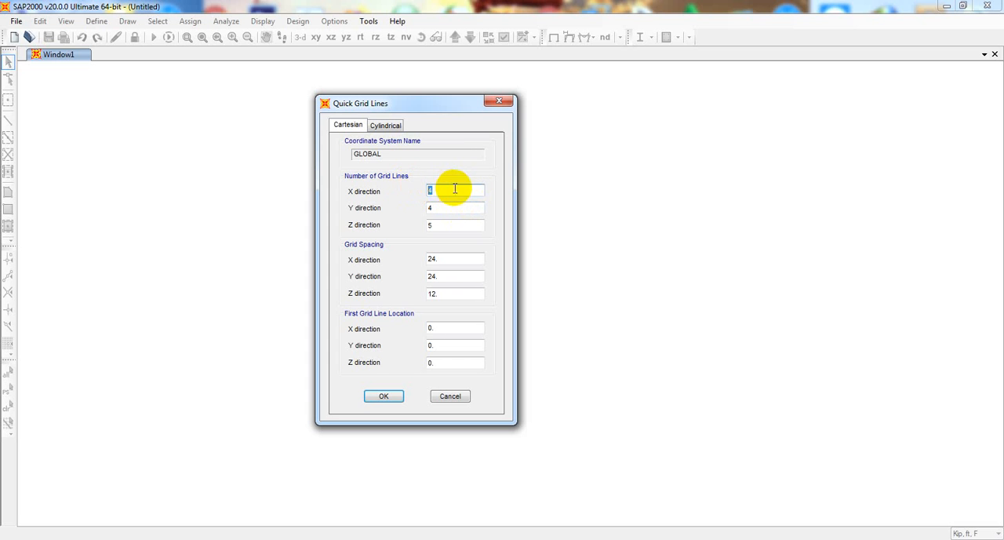
pyautogui.press('Tab')
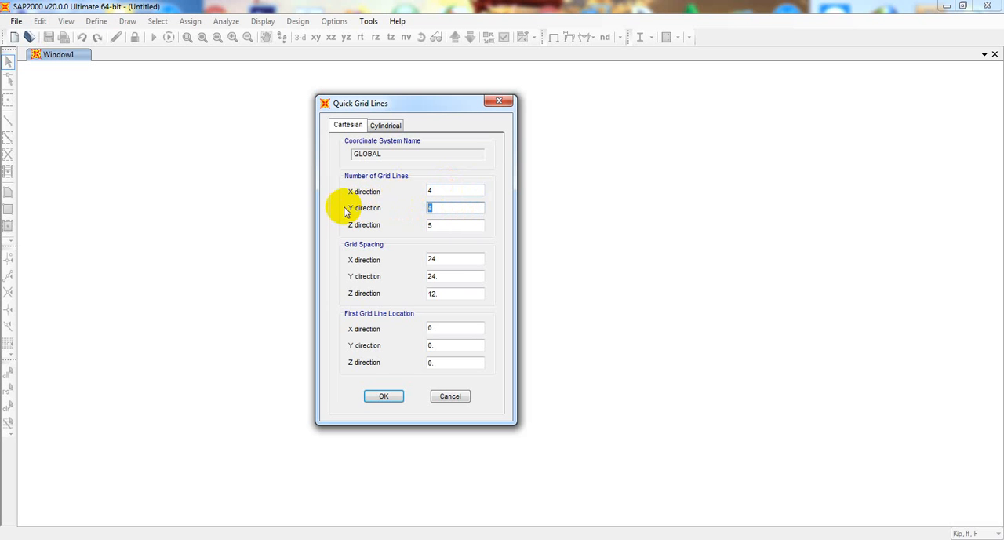
pyautogui.click(442, 206)
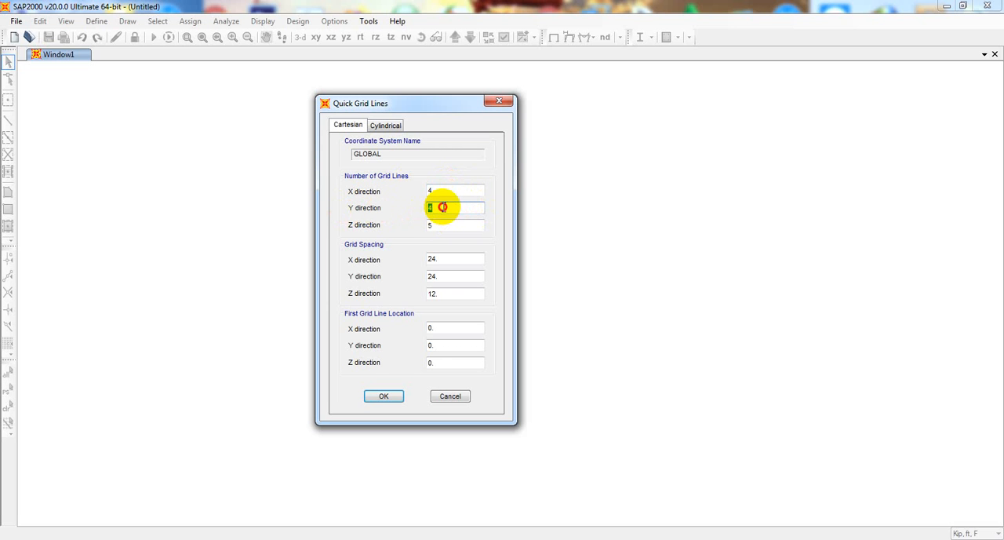
pyautogui.moveTo(447, 206); pyautogui.dragTo(420, 211)
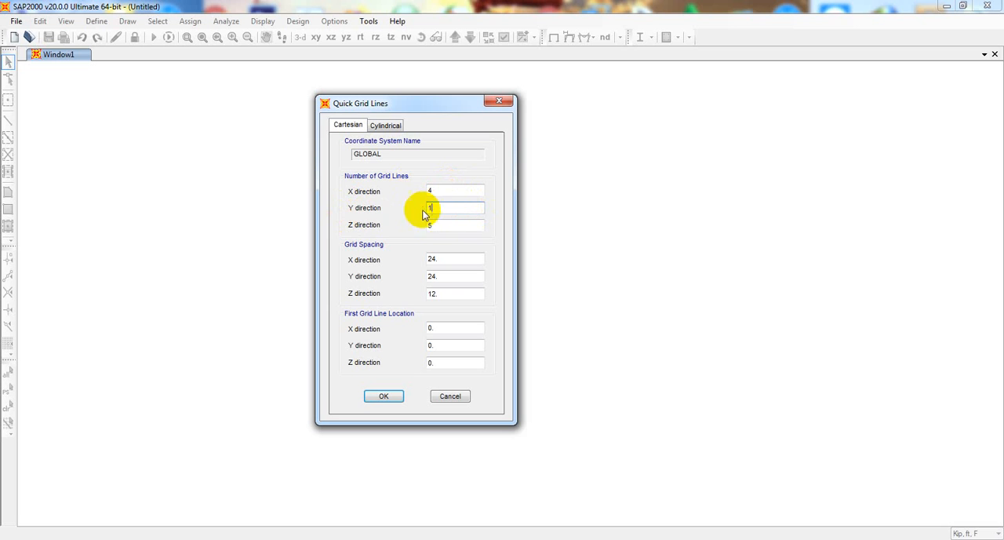
pyautogui.moveTo(445, 225); pyautogui.dragTo(392, 224)
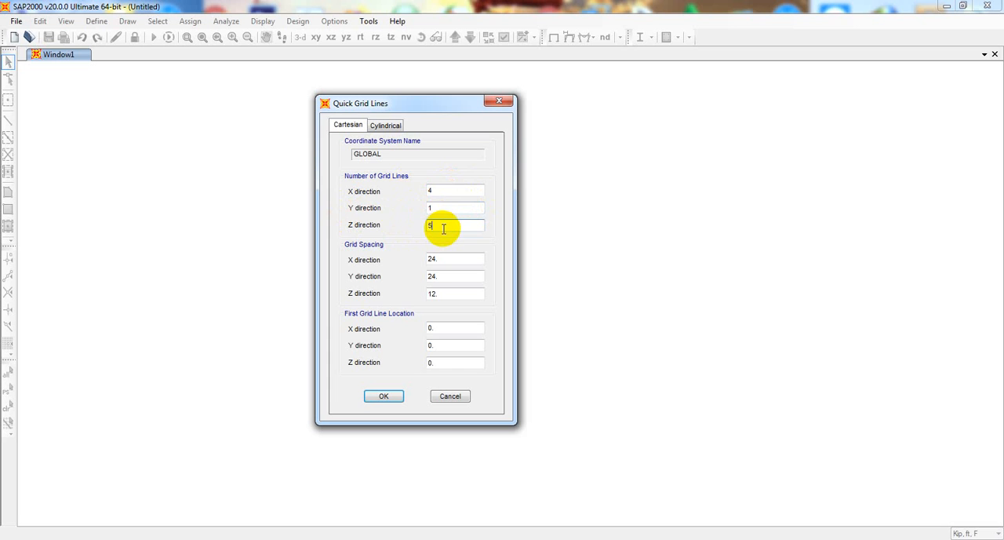
pyautogui.moveTo(443, 226); pyautogui.dragTo(382, 236)
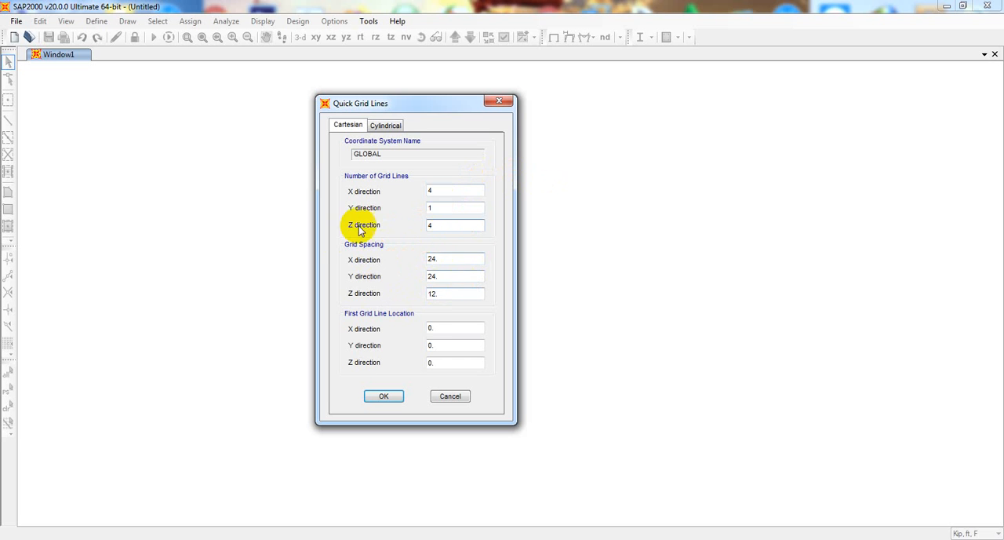
pyautogui.click(384, 396)
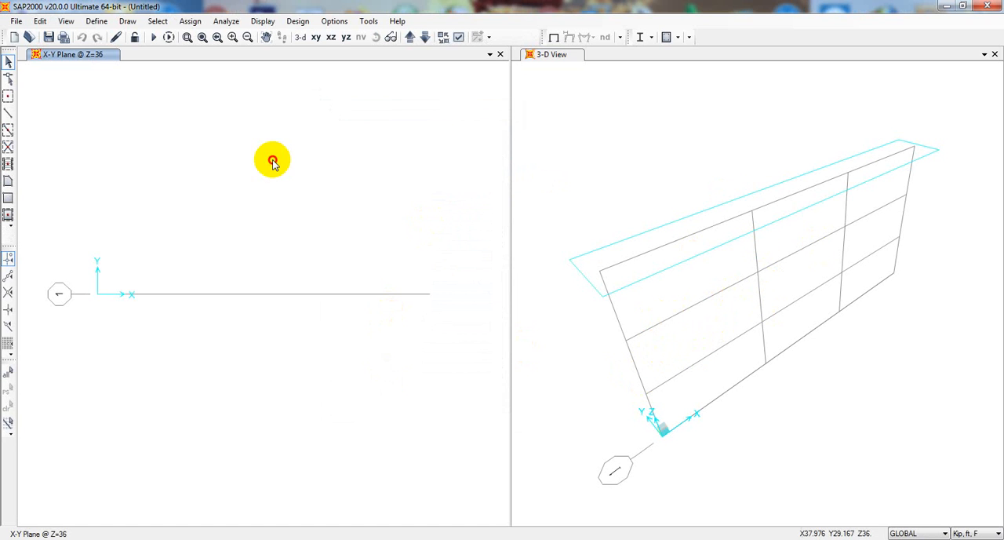
# Show the X-Z plane at Y=0 and open the GLOBAL grid system's data for editing
pyautogui.click(330, 36)
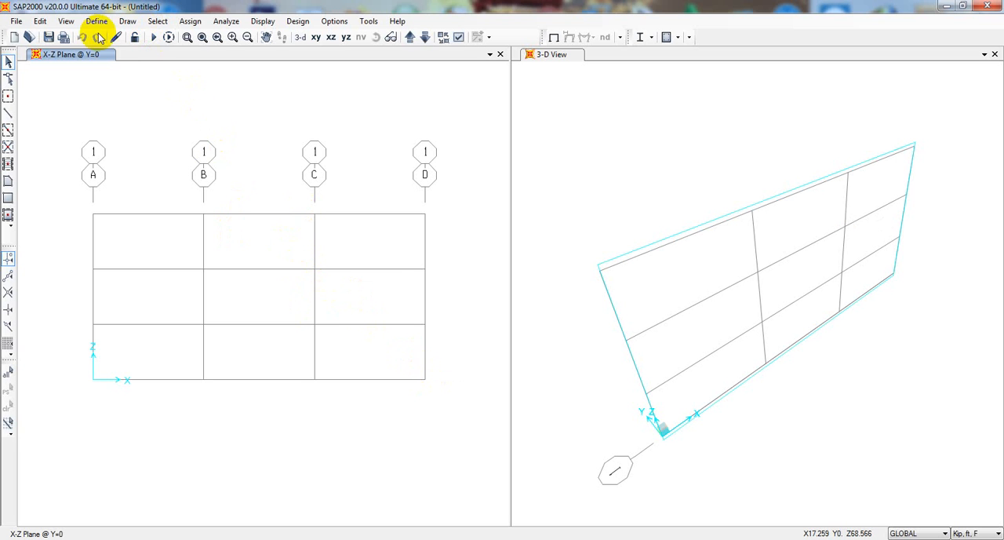
pyautogui.rightClick(147, 134)
pyautogui.click(167, 141)
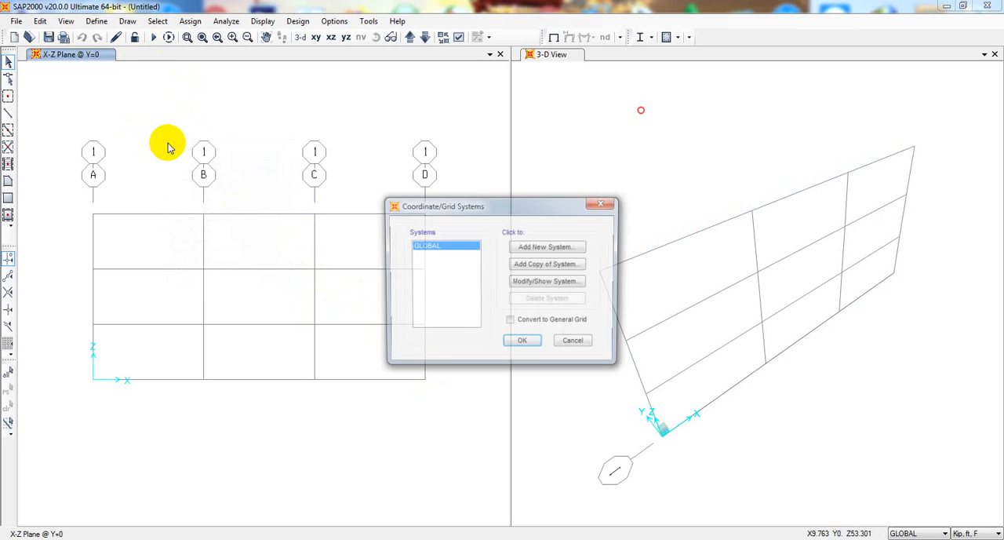
pyautogui.moveTo(455, 206); pyautogui.dragTo(473, 143)
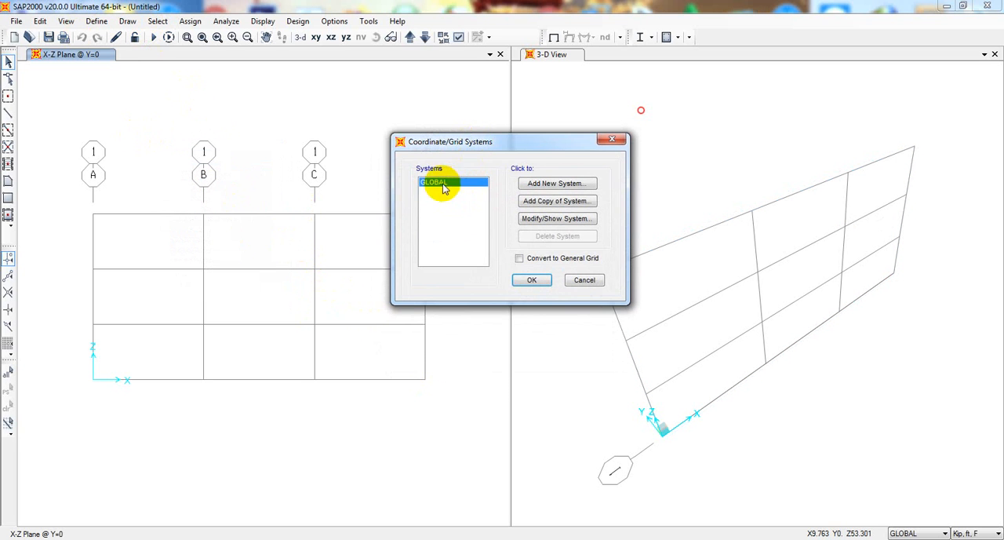
pyautogui.click(549, 220)
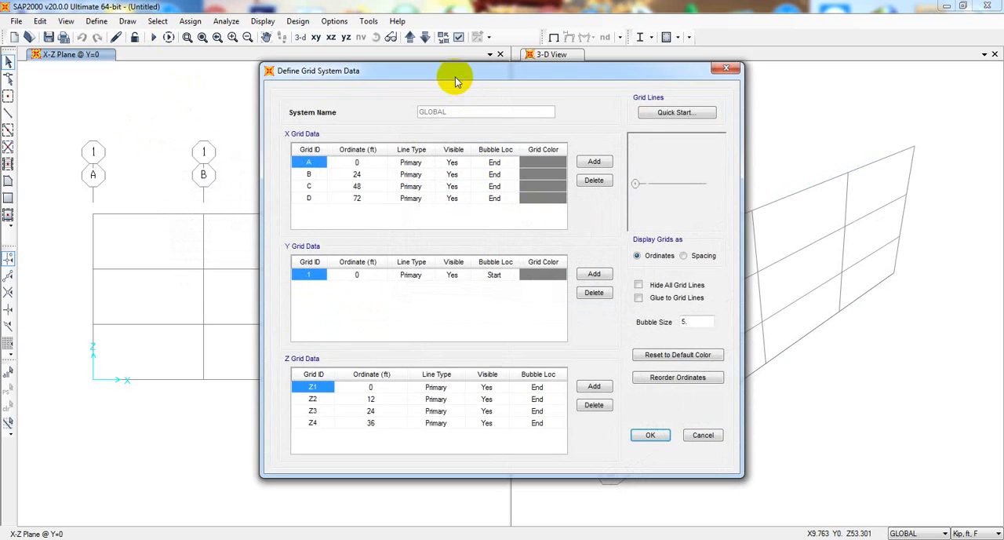
pyautogui.moveTo(456, 79); pyautogui.dragTo(647, 76)
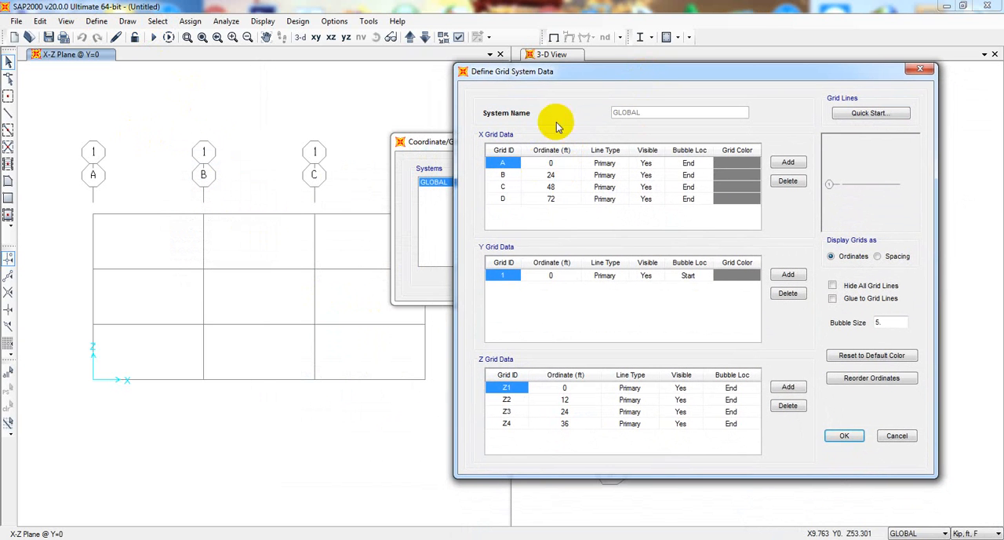
pyautogui.moveTo(565, 78); pyautogui.dragTo(585, 79)
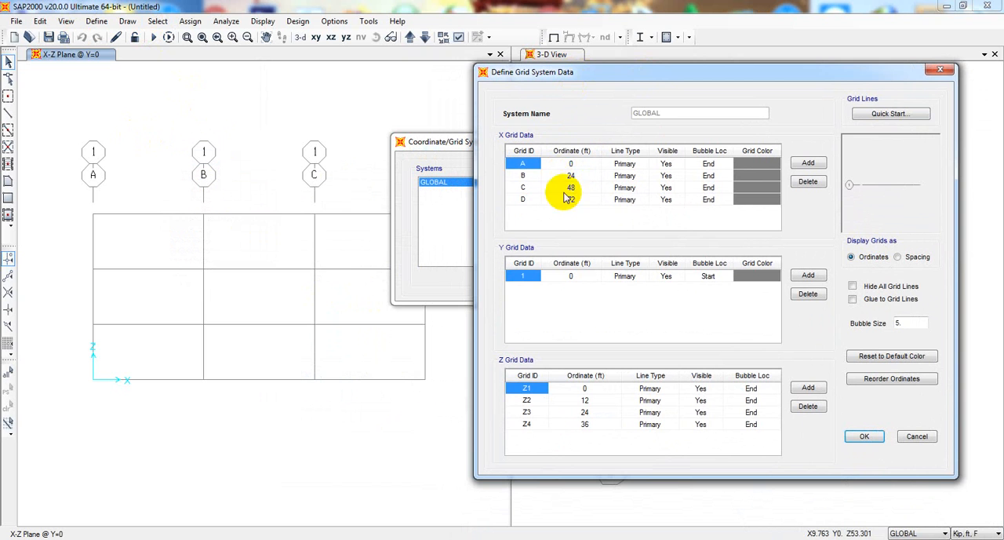
# Display the grids as spacing and set the X spacings to 10 ft at A, 14 ft at B and 9 ft at C
pyautogui.click(897, 257)
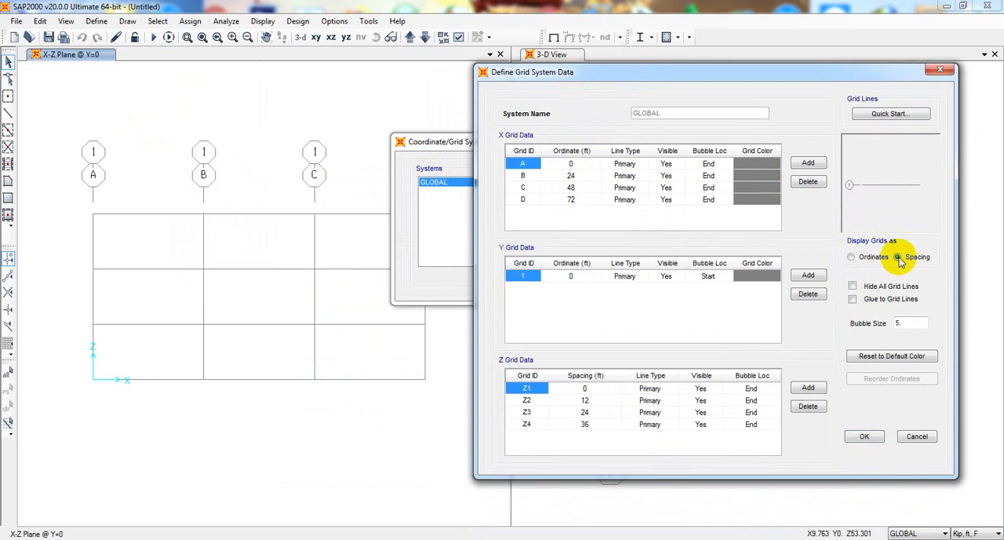
pyautogui.click(571, 163)
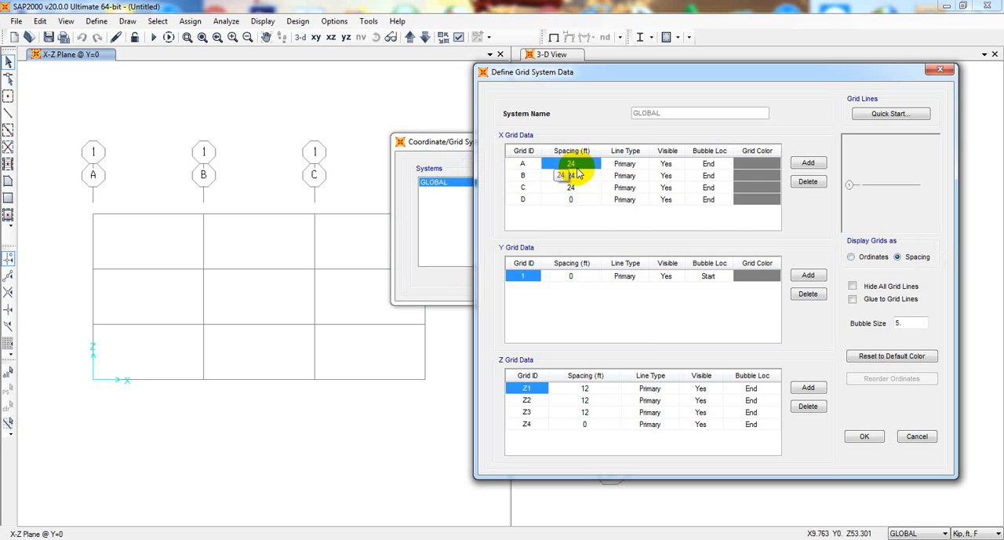
pyautogui.write('10')
pyautogui.click(578, 175)
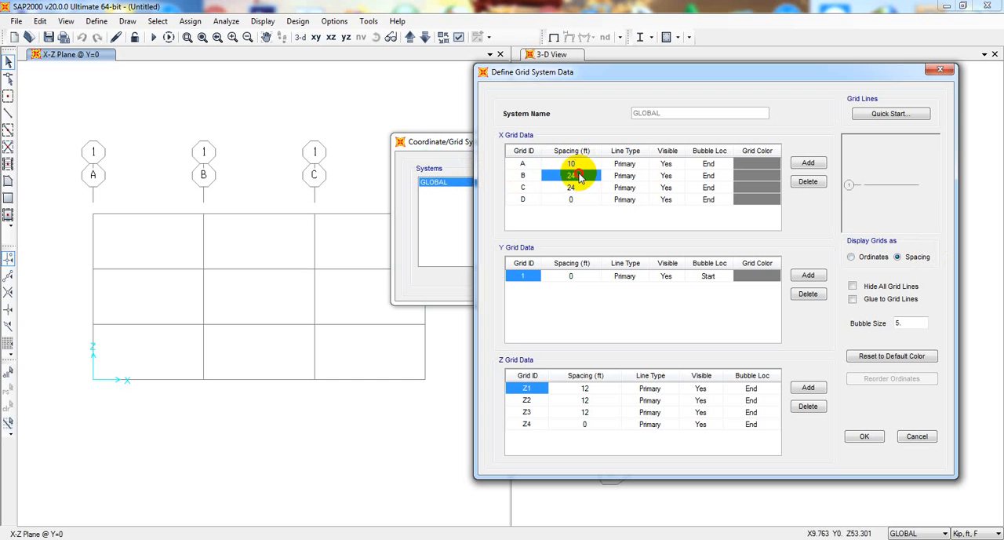
pyautogui.write('14')
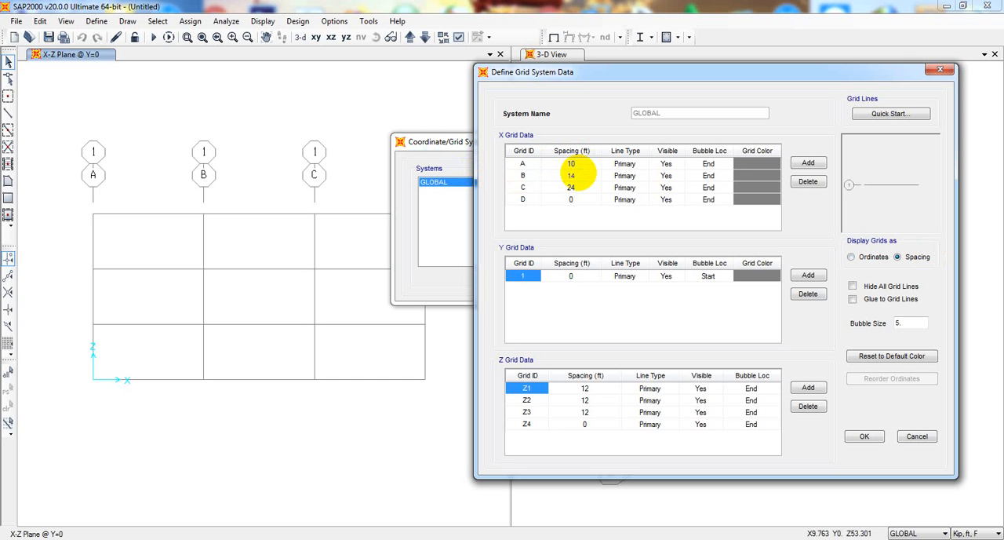
pyautogui.click(584, 190)
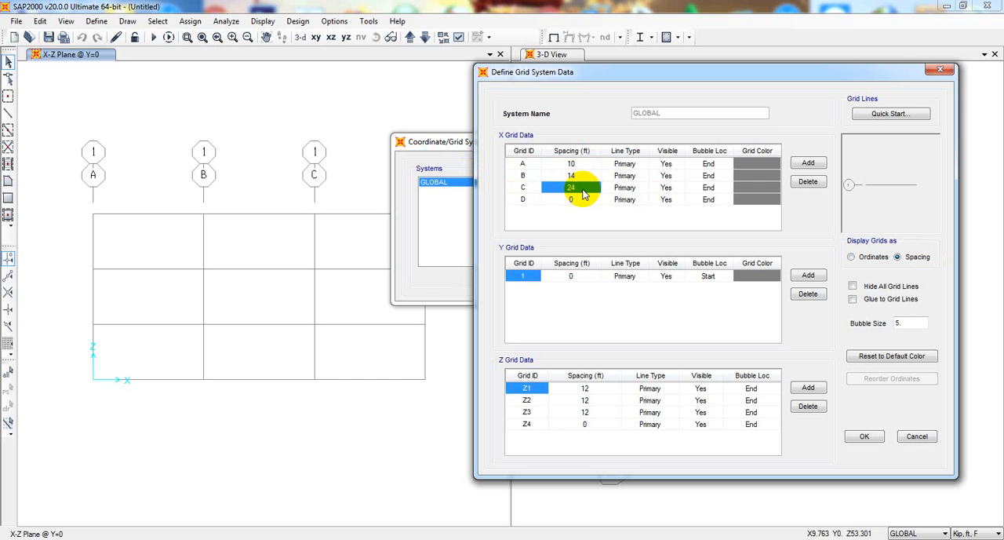
pyautogui.write('9')
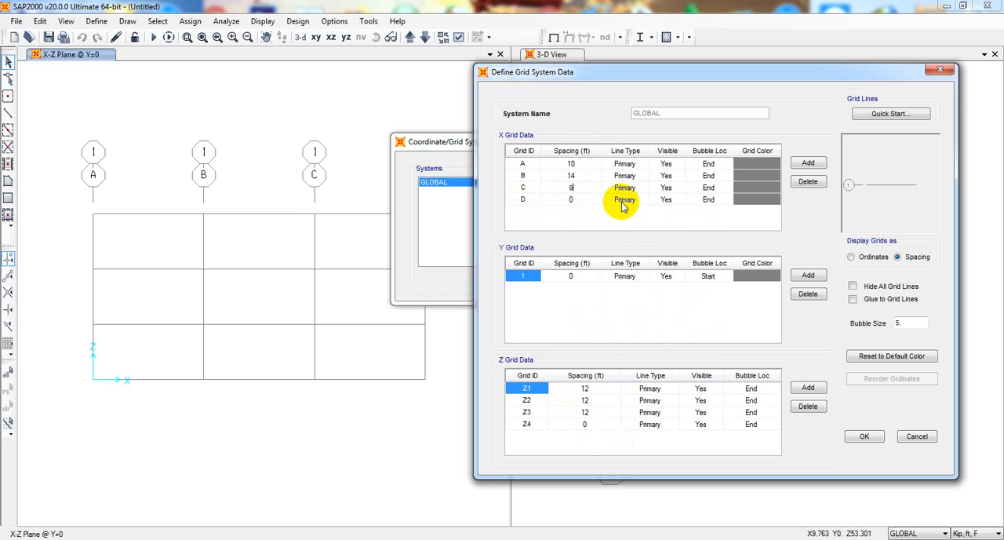
# Try to add a fifth X grid line, E, with an 11 ft spacing at D
pyautogui.click(807, 162)
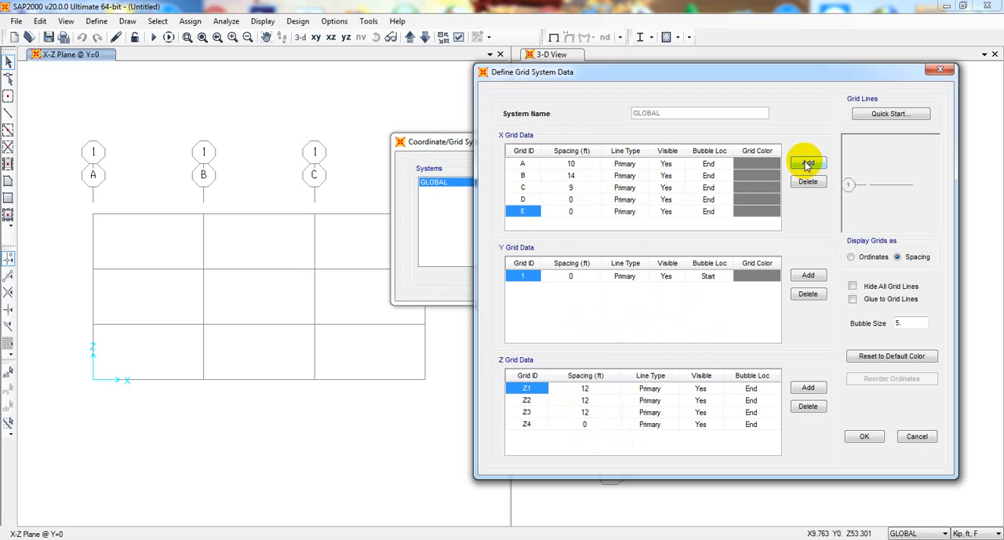
pyautogui.click(574, 200)
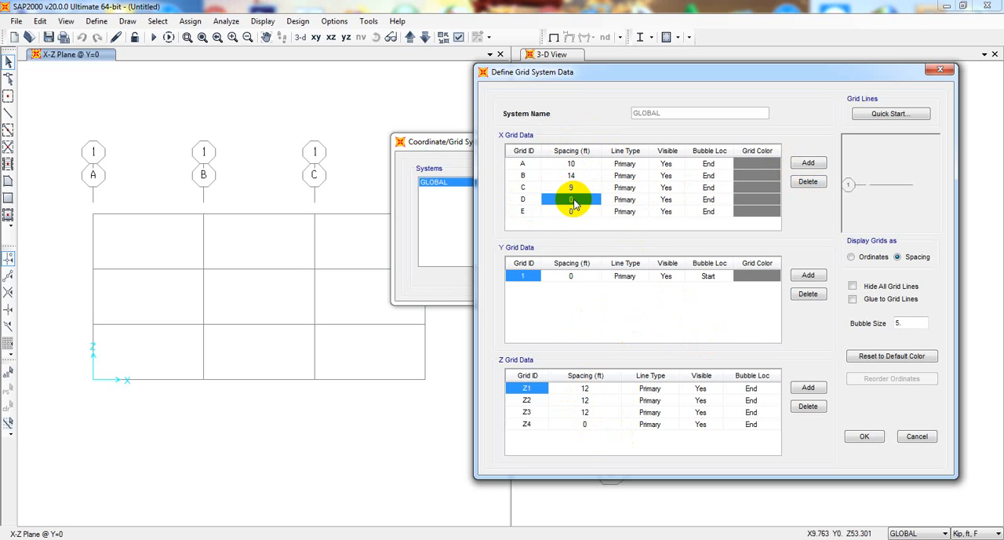
pyautogui.write('11')
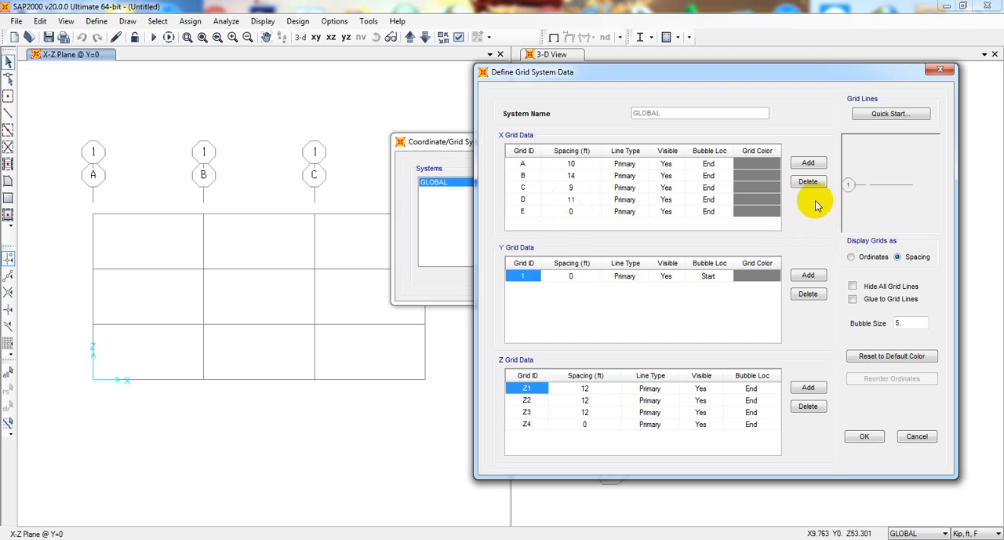
# Apply the edited GLOBAL grid system to the model and activate the 3-D view
pyautogui.click(863, 441)
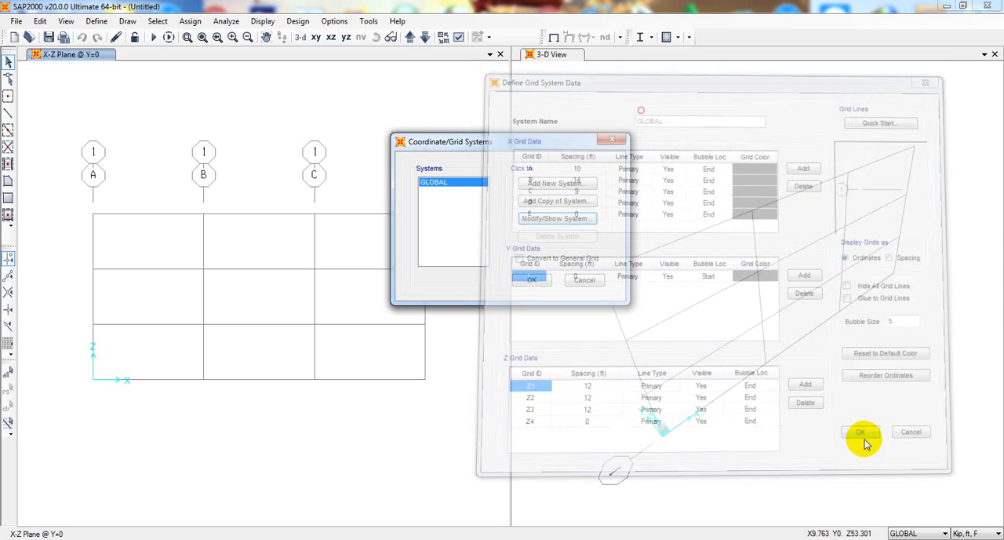
pyautogui.click(465, 278)
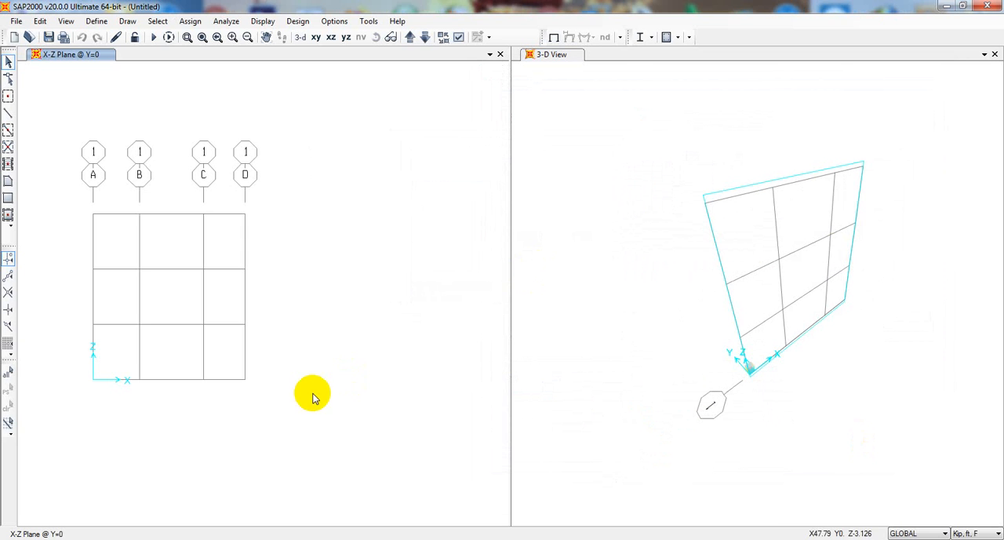
pyautogui.click(587, 364)
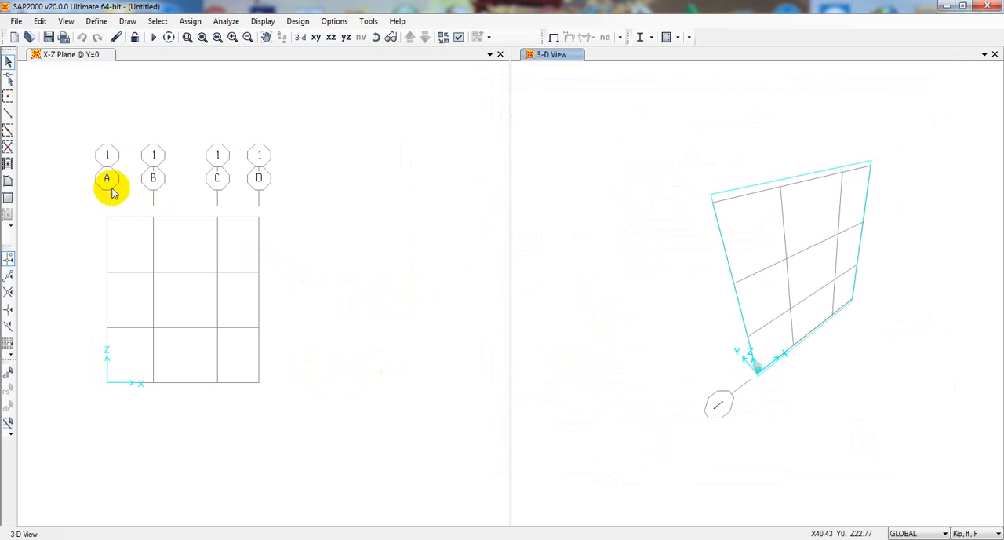
# Open the GLOBAL grid system's data for editing from the X-Z view and display the grids as spacing
pyautogui.rightClick(309, 229)
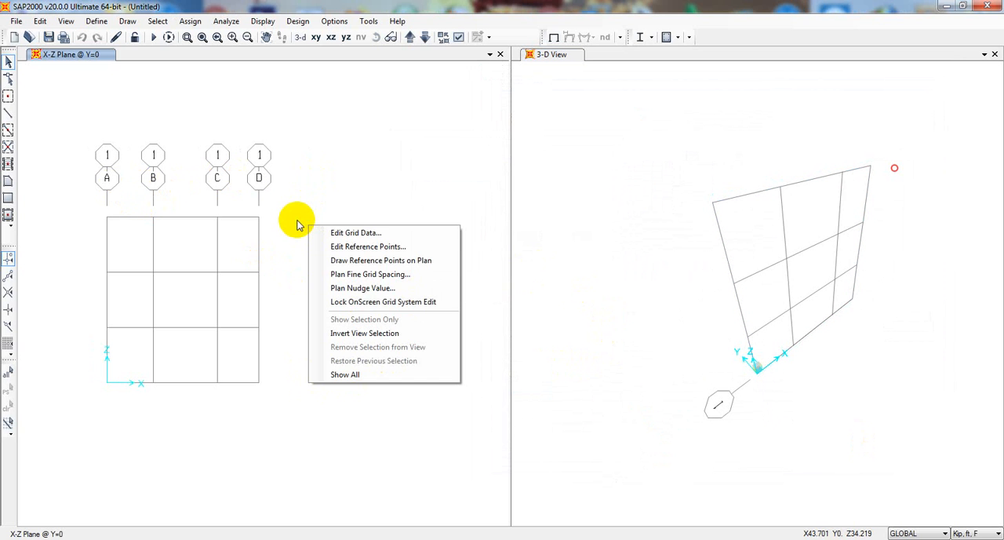
pyautogui.click(339, 234)
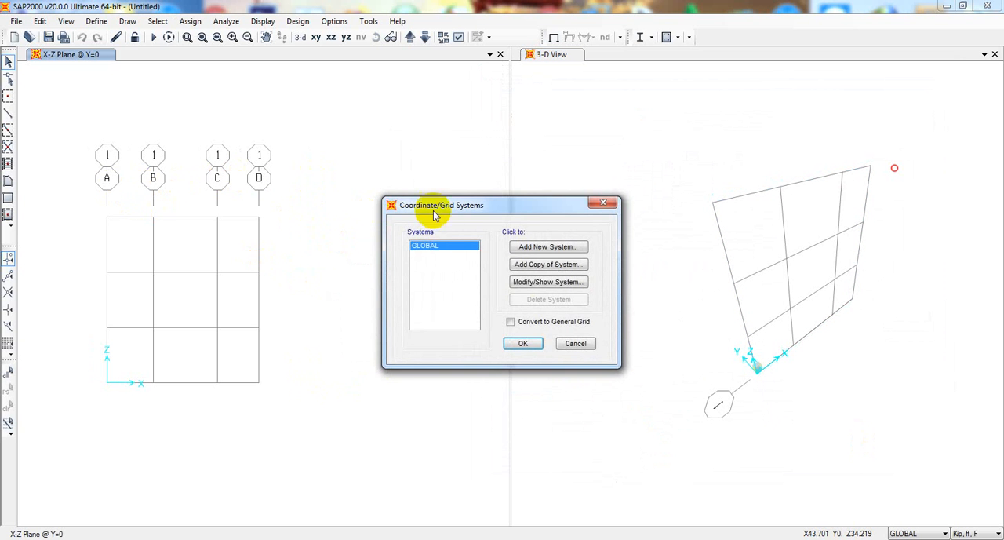
pyautogui.click(541, 282)
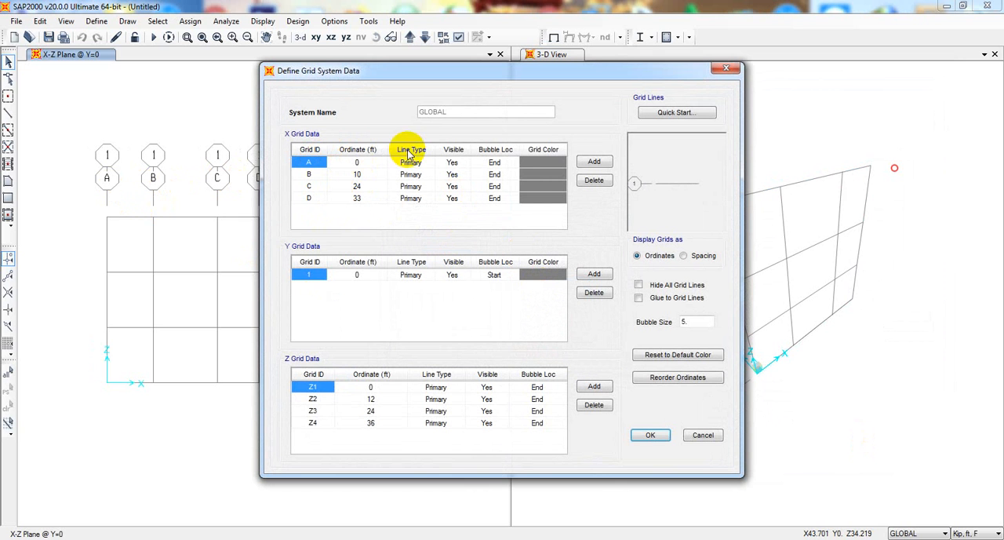
pyautogui.click(684, 256)
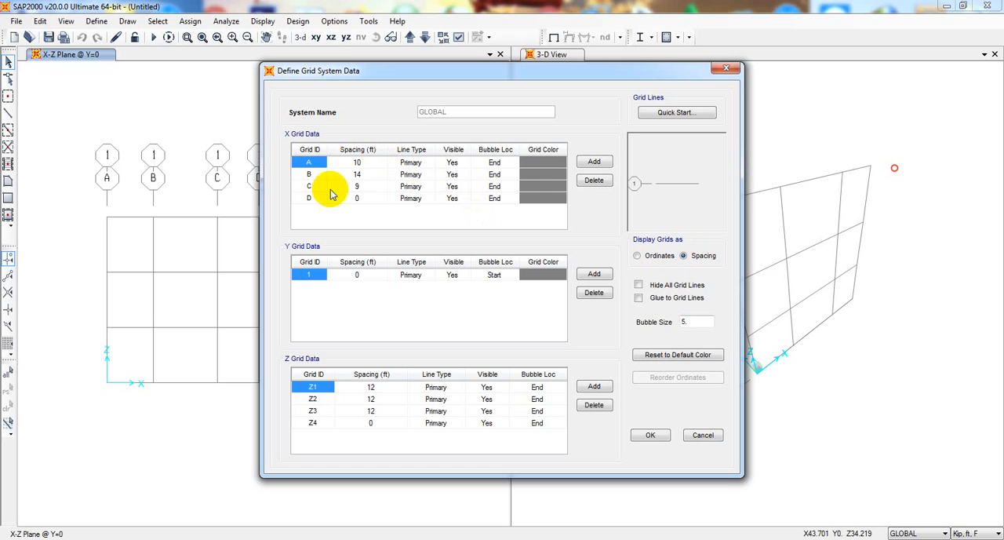
# Add a fifth X grid line, E, set the spacing at D to 11 ft and apply the grid to the model
pyautogui.click(309, 198)
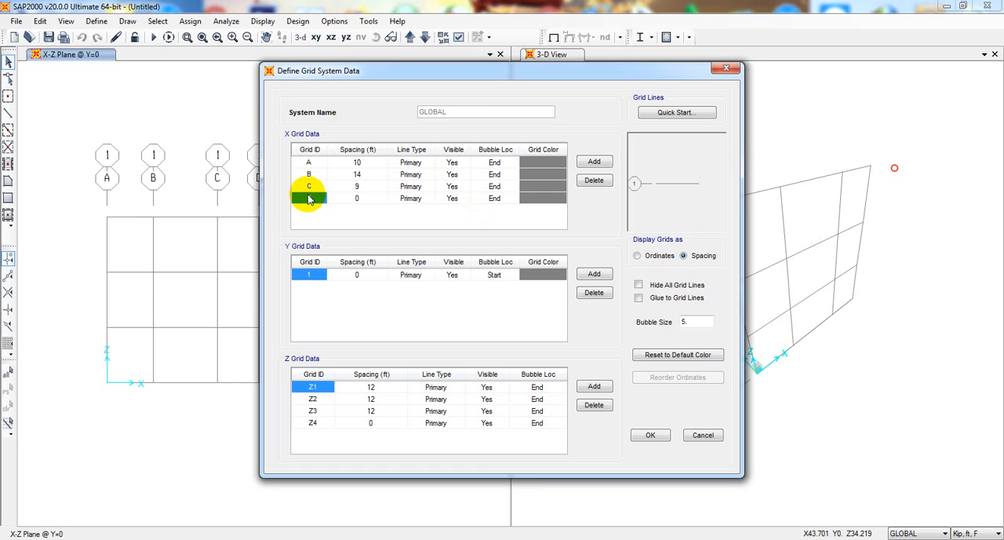
pyautogui.click(594, 163)
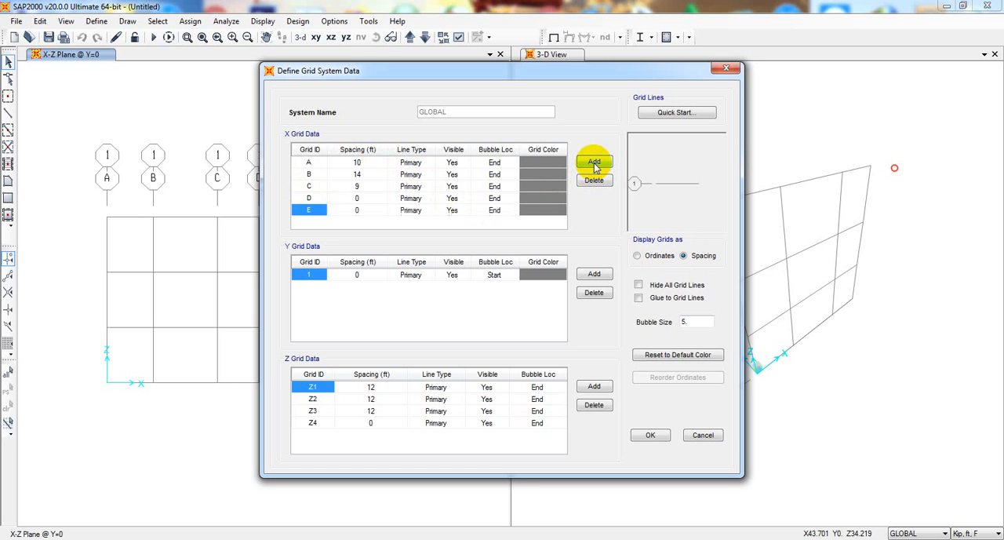
pyautogui.click(362, 200)
pyautogui.click(364, 198)
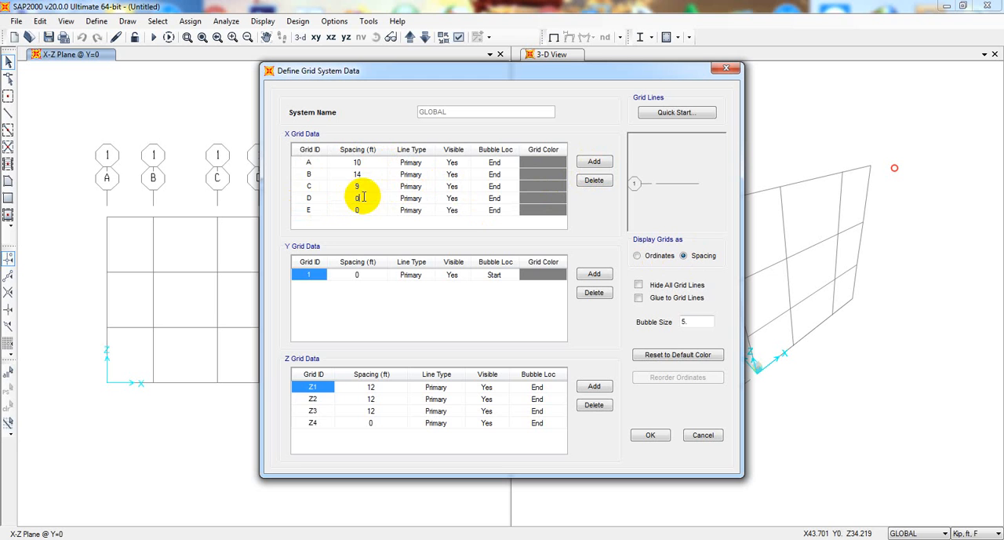
pyautogui.moveTo(365, 197); pyautogui.dragTo(350, 195)
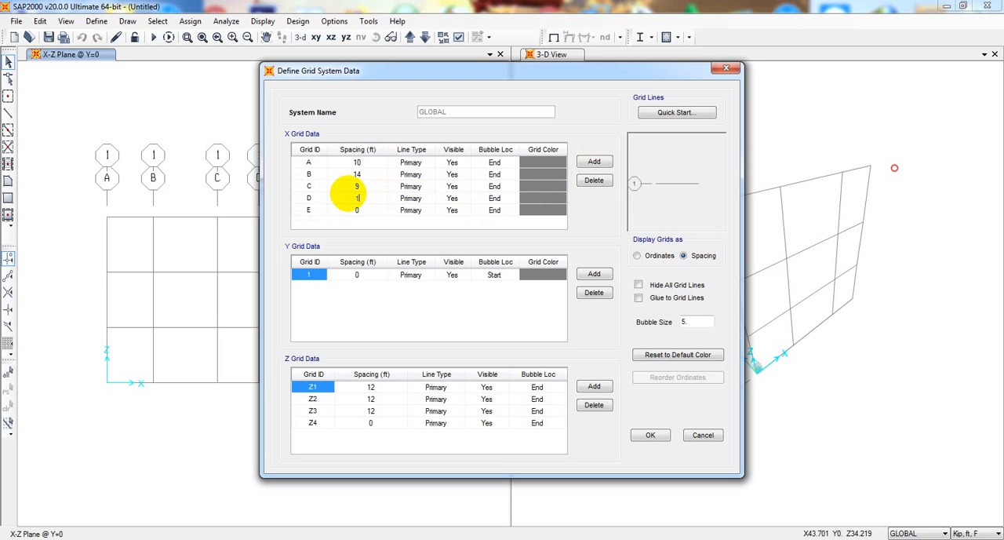
pyautogui.press('Return')
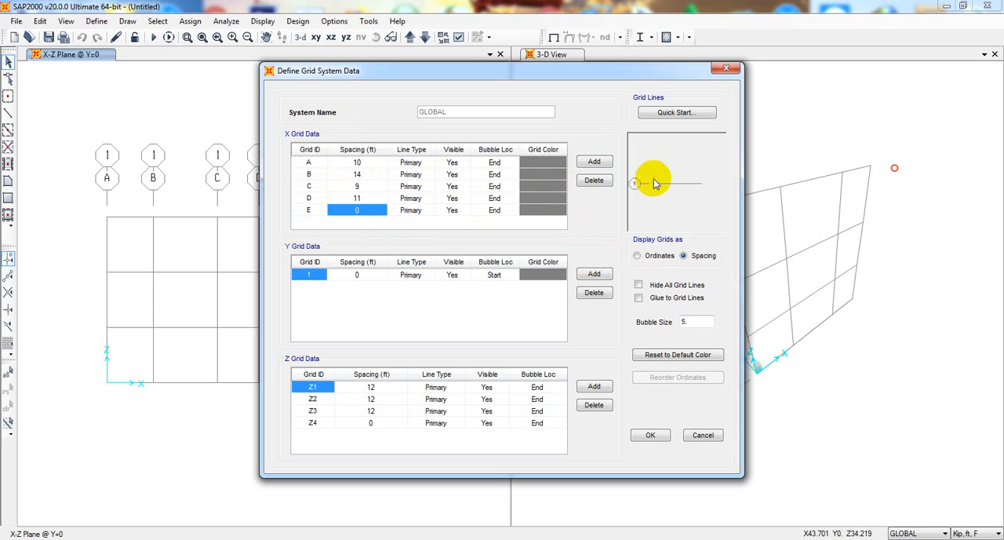
pyautogui.click(648, 436)
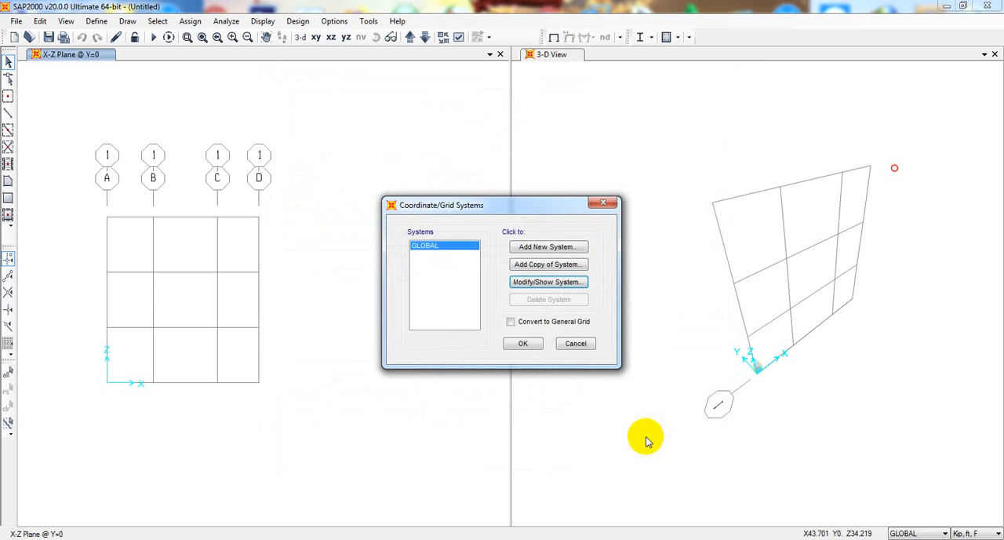
pyautogui.click(519, 343)
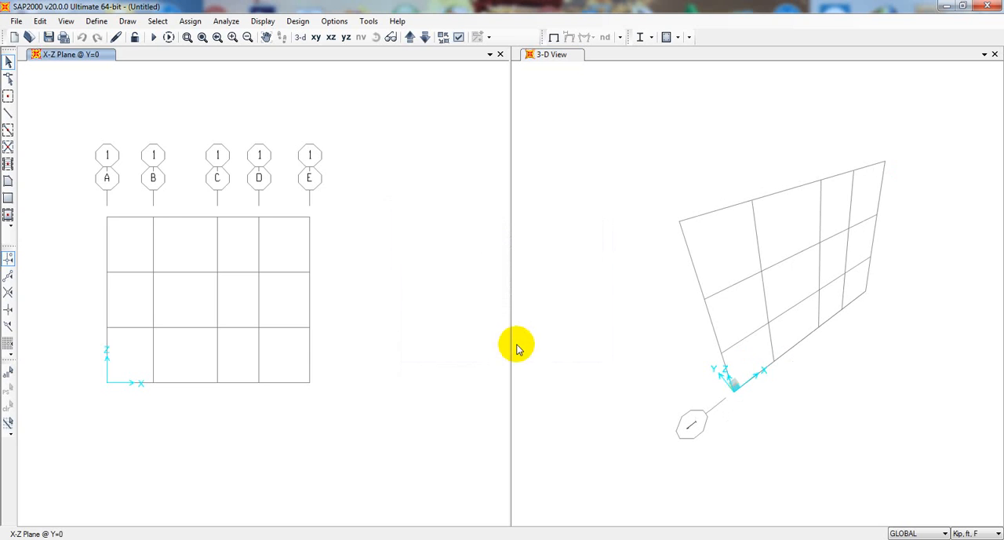
pyautogui.click(596, 330)
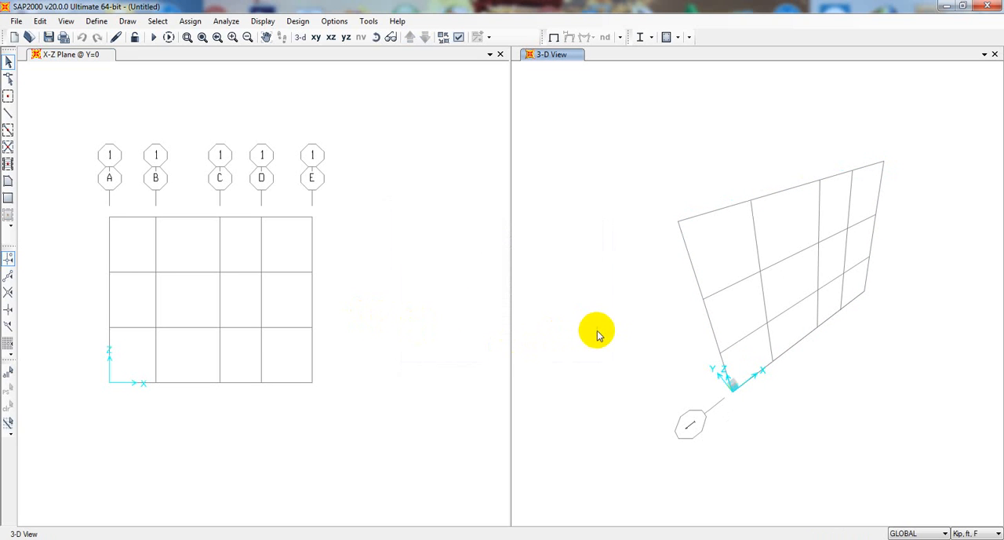
# Draw three connected straight FSEC1 frame members in the X-Z view from A at Z=0 through B at Z=36 and D at Z=24 to E at Z=0
pyautogui.click(273, 254)
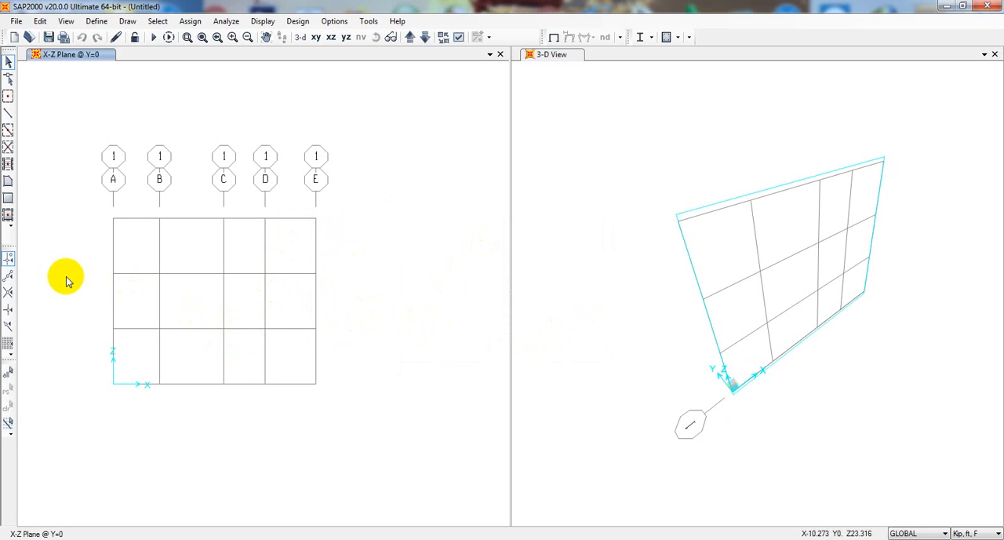
pyautogui.click(7, 114)
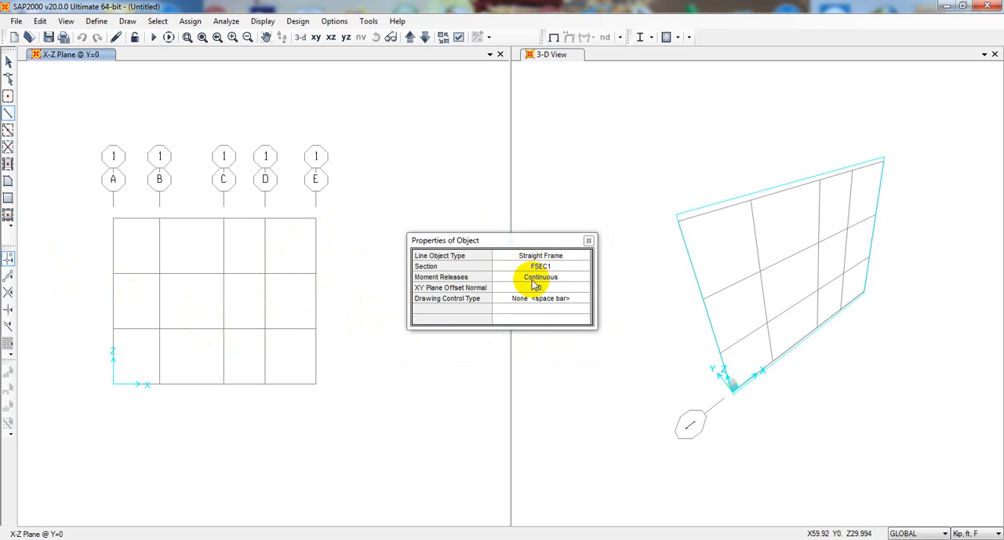
pyautogui.moveTo(549, 239); pyautogui.dragTo(632, 265)
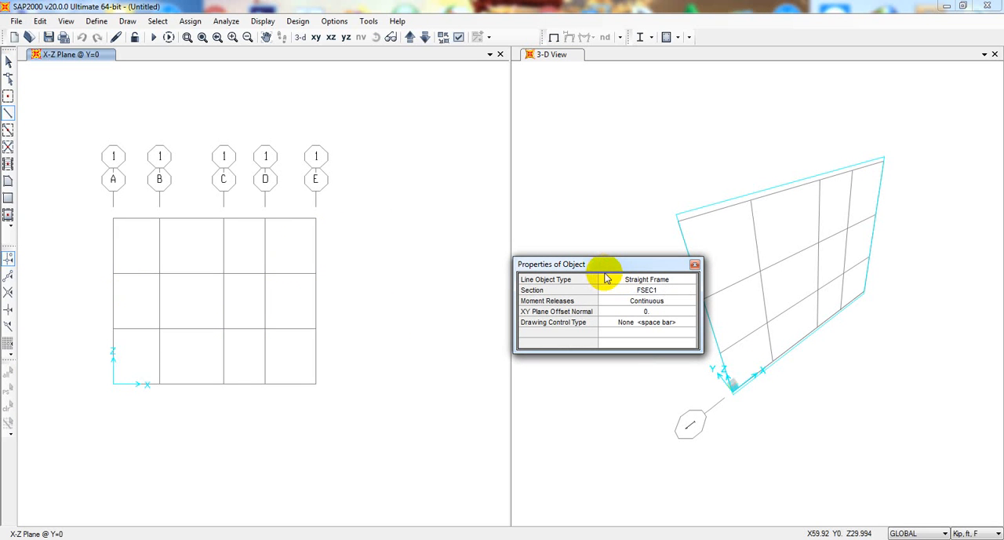
pyautogui.moveTo(621, 268); pyautogui.dragTo(619, 261)
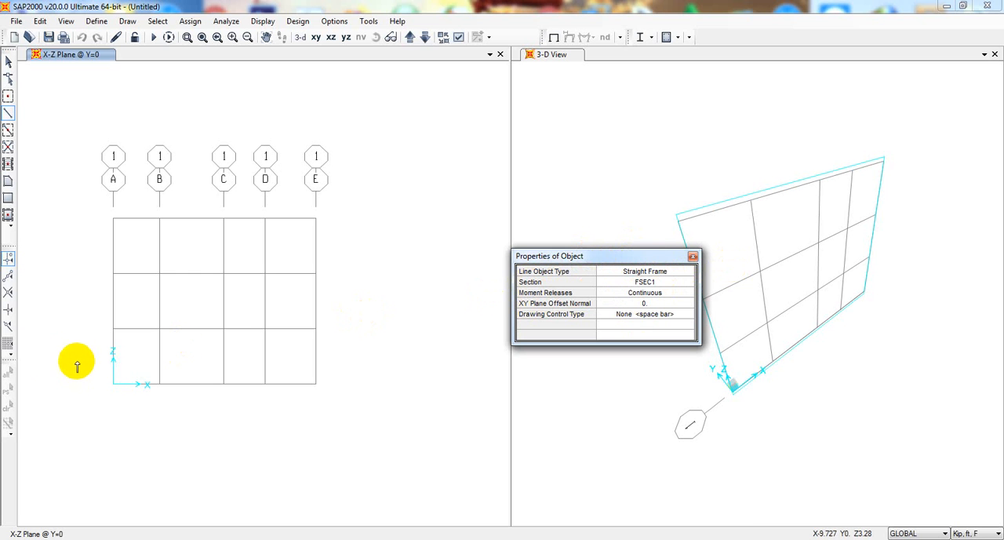
pyautogui.click(112, 385)
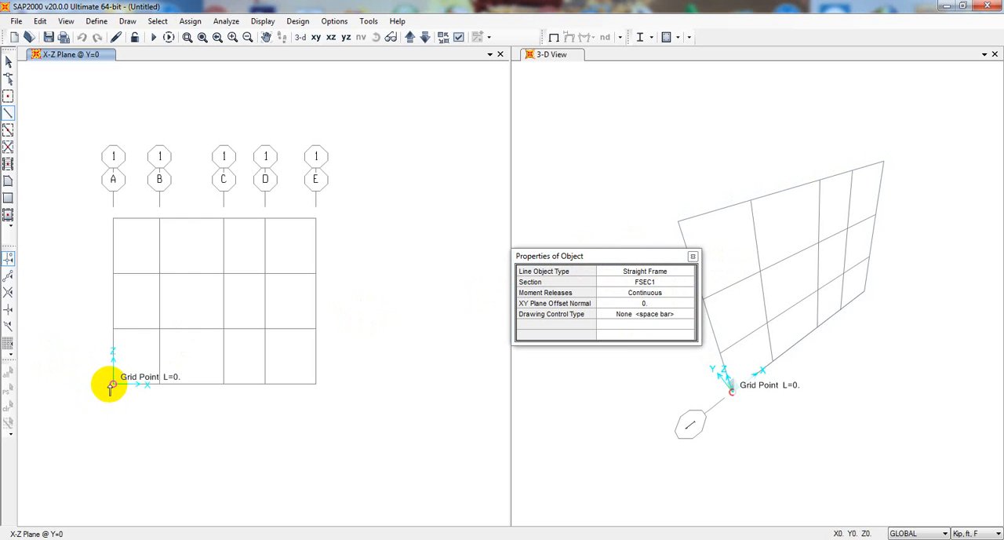
pyautogui.click(159, 219)
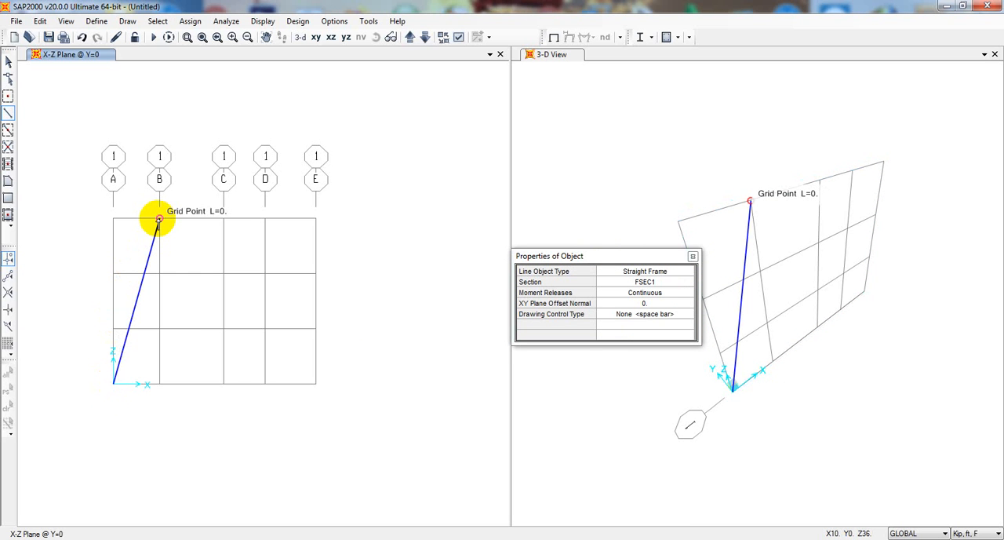
pyautogui.click(266, 273)
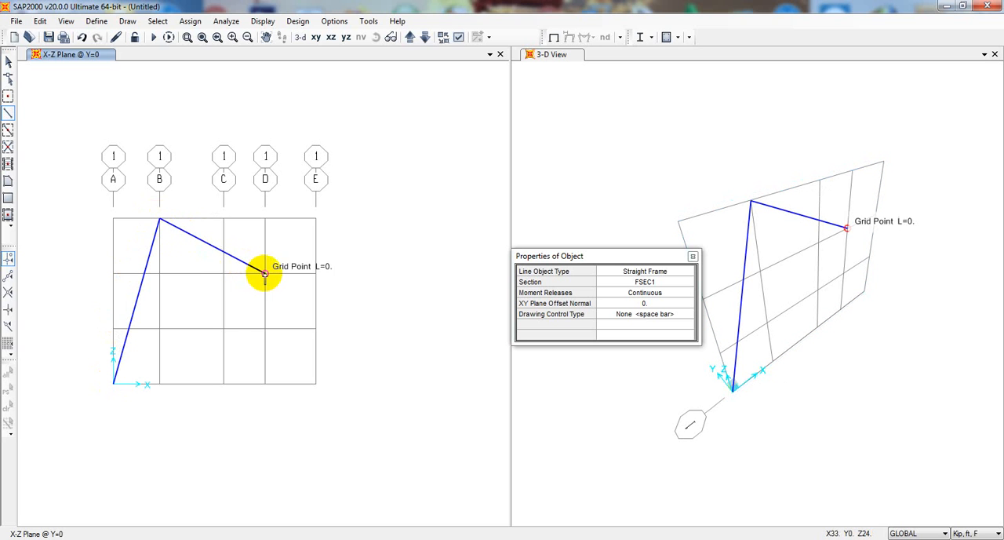
pyautogui.rightClick(317, 384)
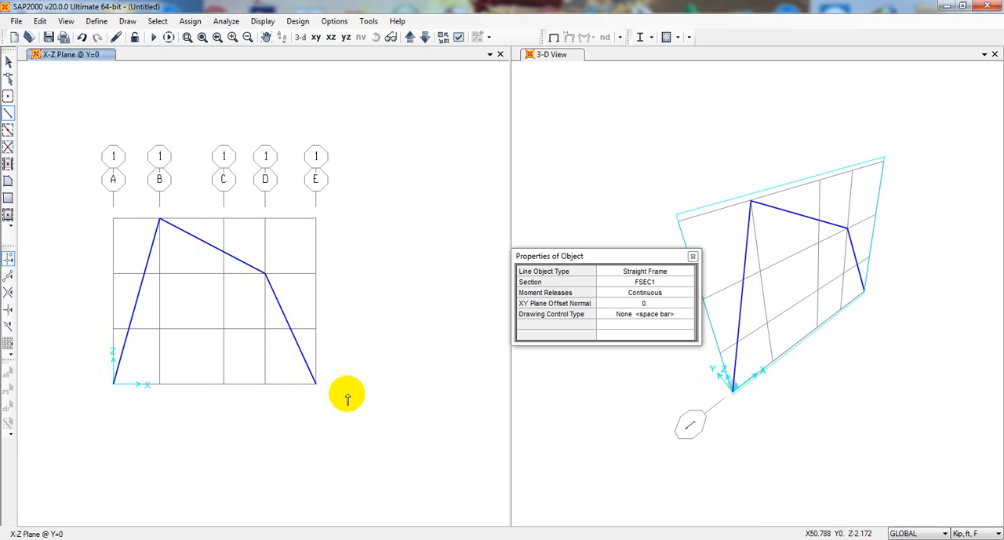
pyautogui.press('Escape')
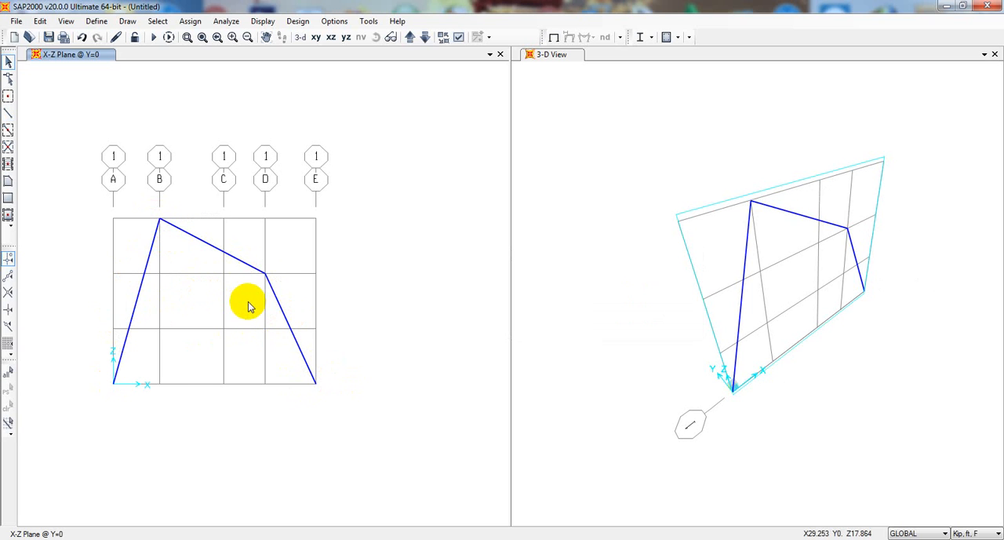
# Assign a pinned joint restraint (Translation 1, 2 and 3) to the frame's base joint on grid line A
pyautogui.click(114, 383)
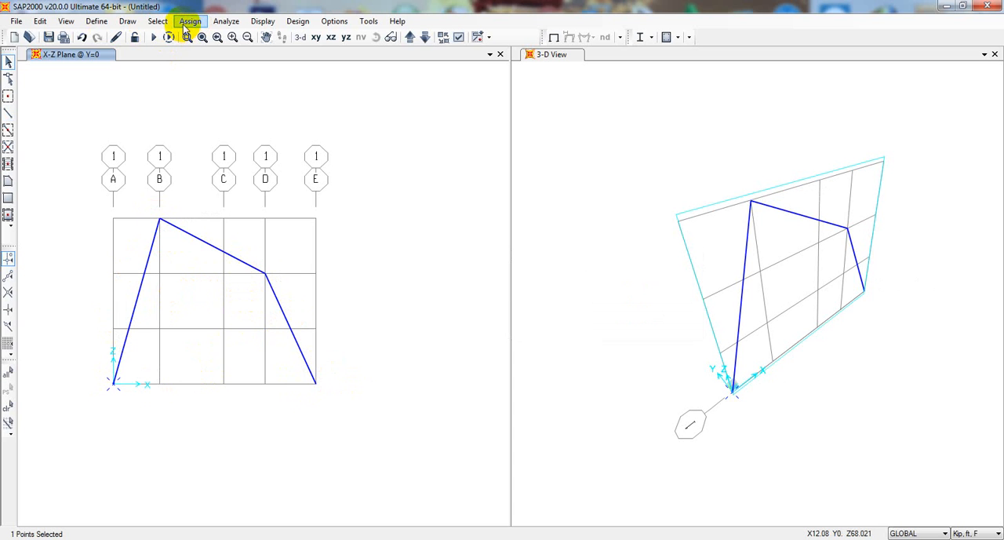
pyautogui.click(188, 22)
pyautogui.moveTo(199, 38)
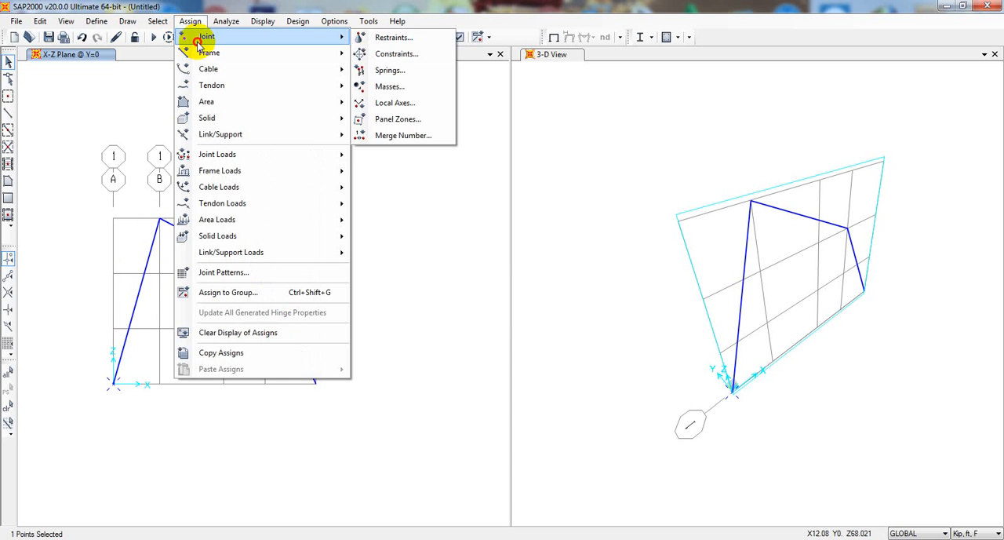
pyautogui.click(392, 37)
pyautogui.moveTo(470, 176); pyautogui.dragTo(576, 162)
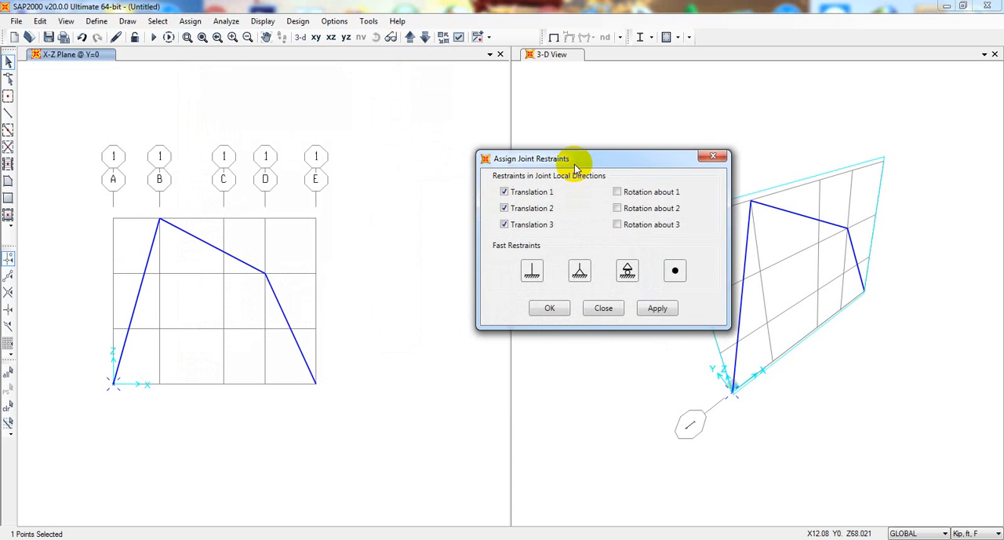
pyautogui.click(577, 271)
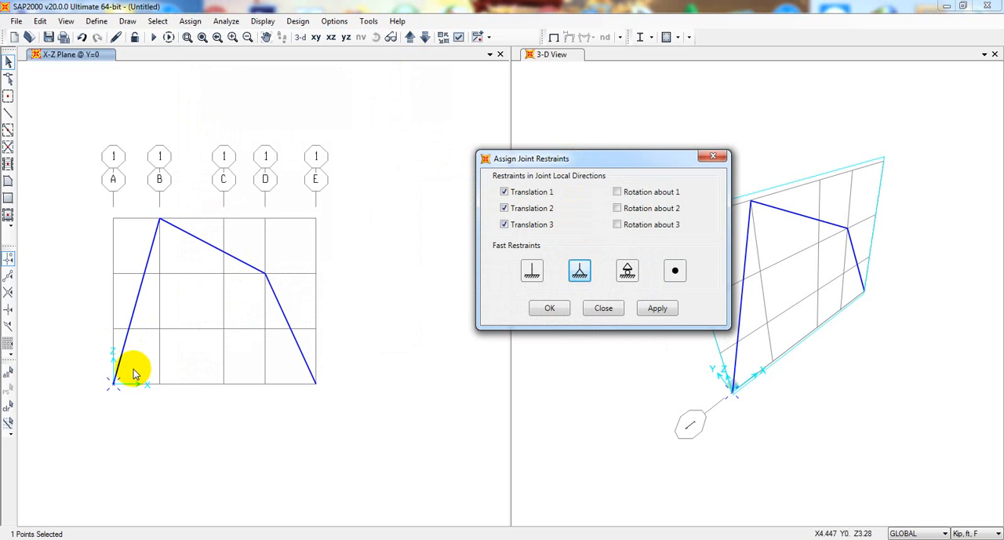
pyautogui.click(658, 309)
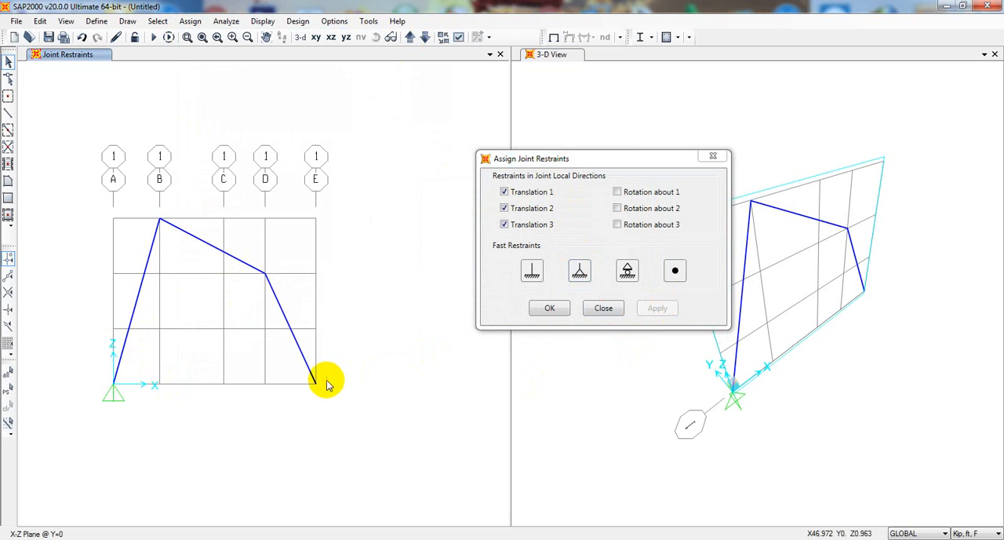
# Assign a roller restraint with only Translation 3 fixed to the base joint on grid line E
pyautogui.click(314, 384)
pyautogui.click(627, 273)
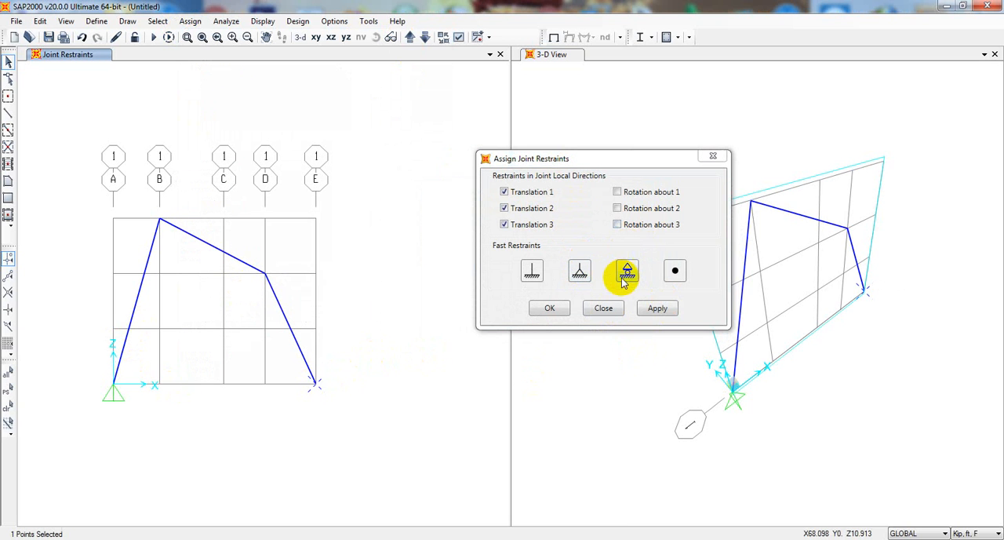
pyautogui.click(656, 310)
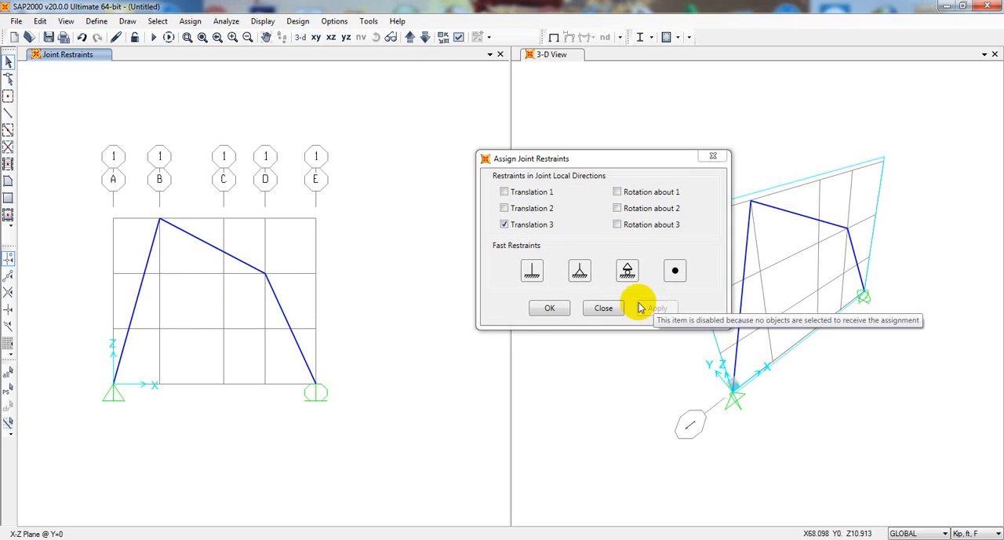
# Assign a fixed restraint to the base joint on grid line A and a pinned restraint to the base joint on E
pyautogui.click(112, 384)
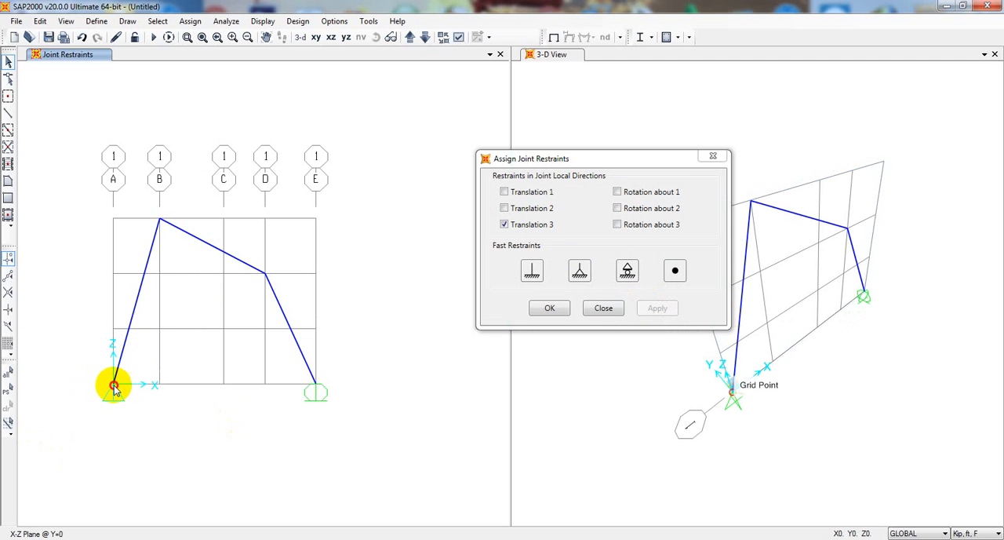
pyautogui.click(532, 271)
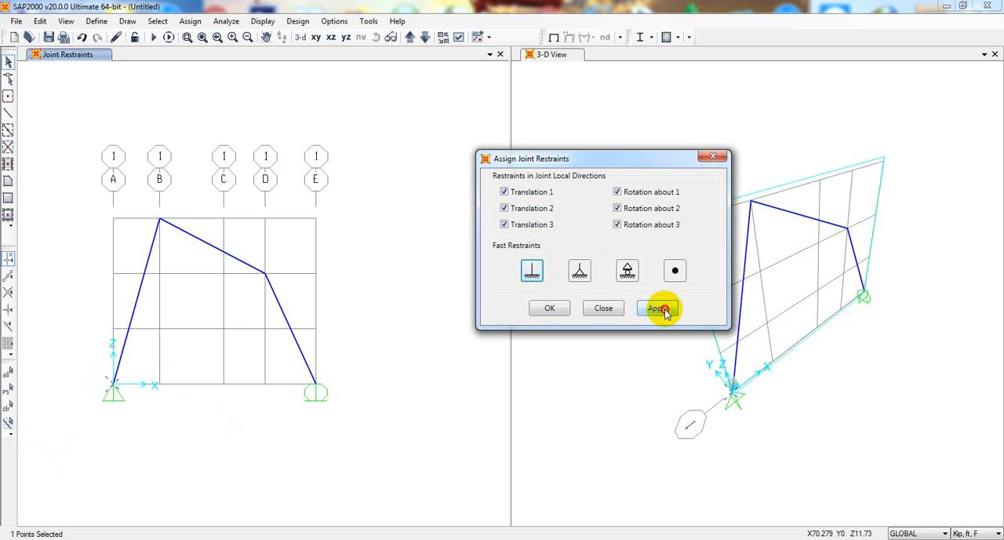
pyautogui.click(659, 308)
pyautogui.click(316, 385)
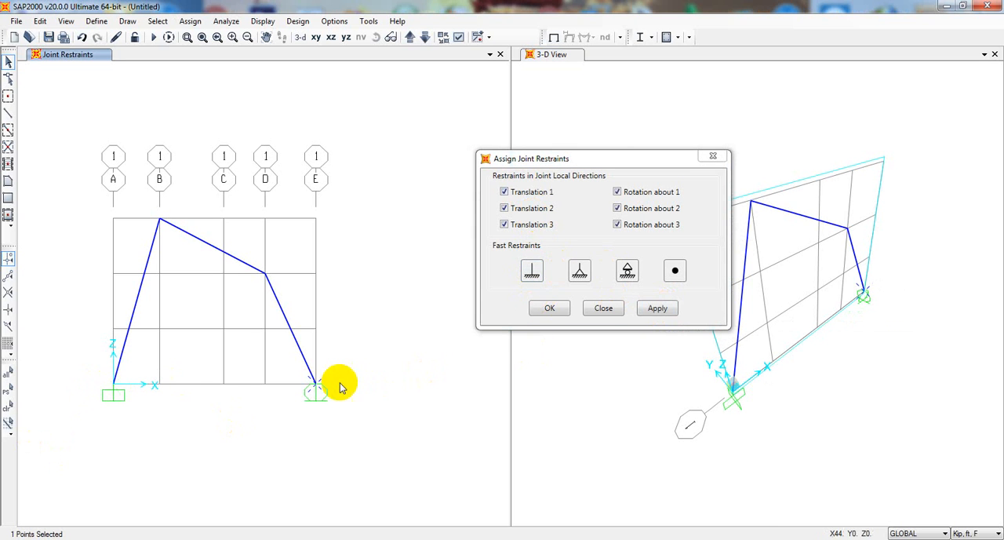
pyautogui.click(585, 270)
pyautogui.click(654, 308)
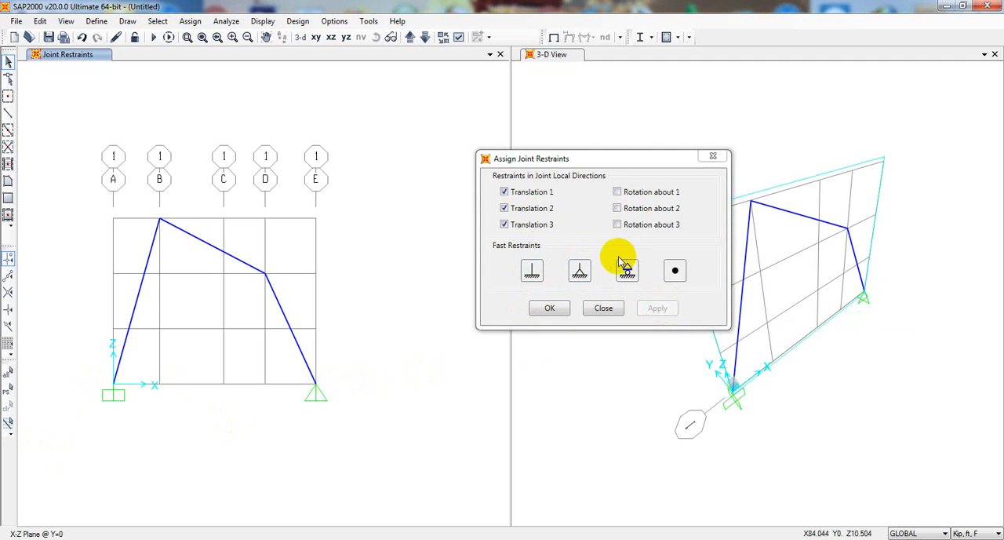
pyautogui.click(549, 308)
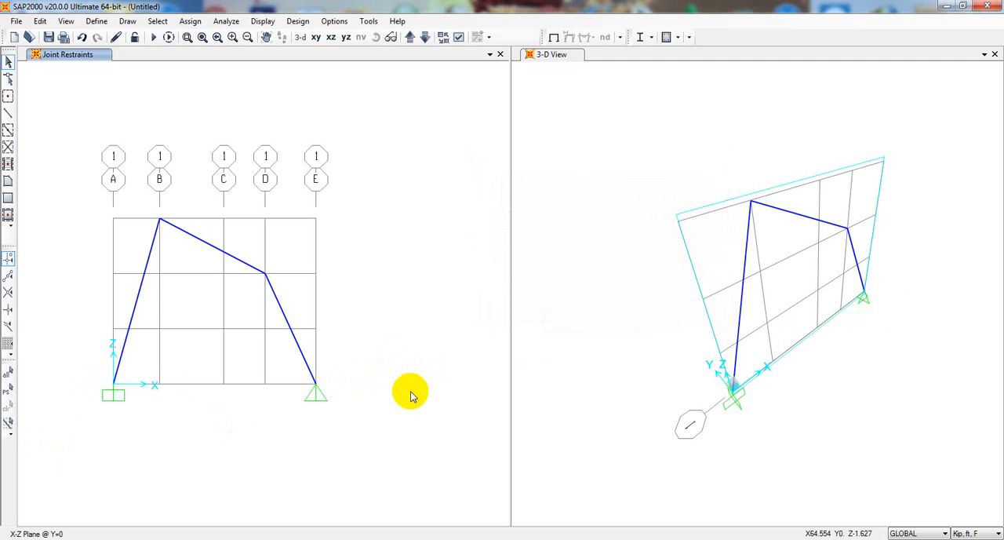
pyautogui.moveTo(414, 392); pyautogui.dragTo(405, 386, button='middle')
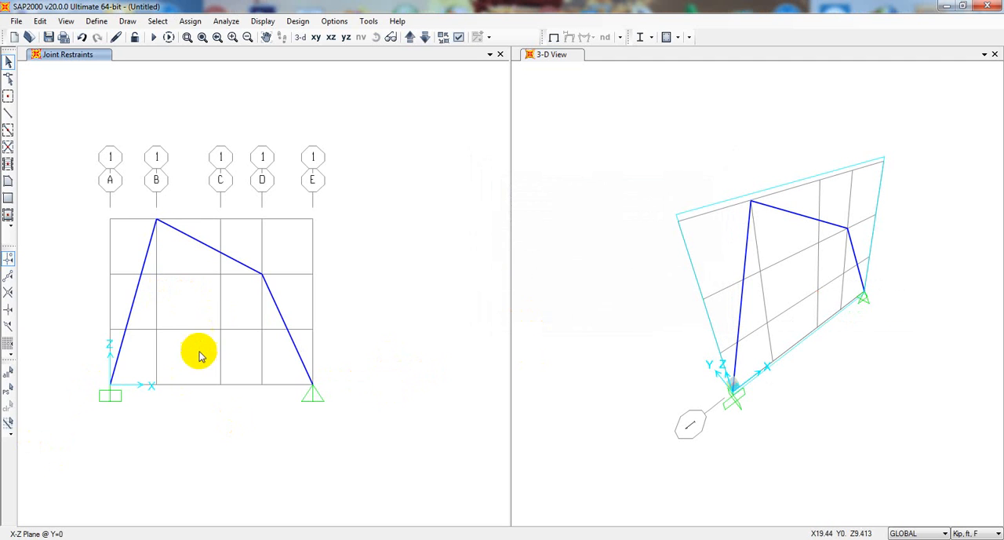
pyautogui.moveTo(200, 353); pyautogui.dragTo(211, 355, button='middle')
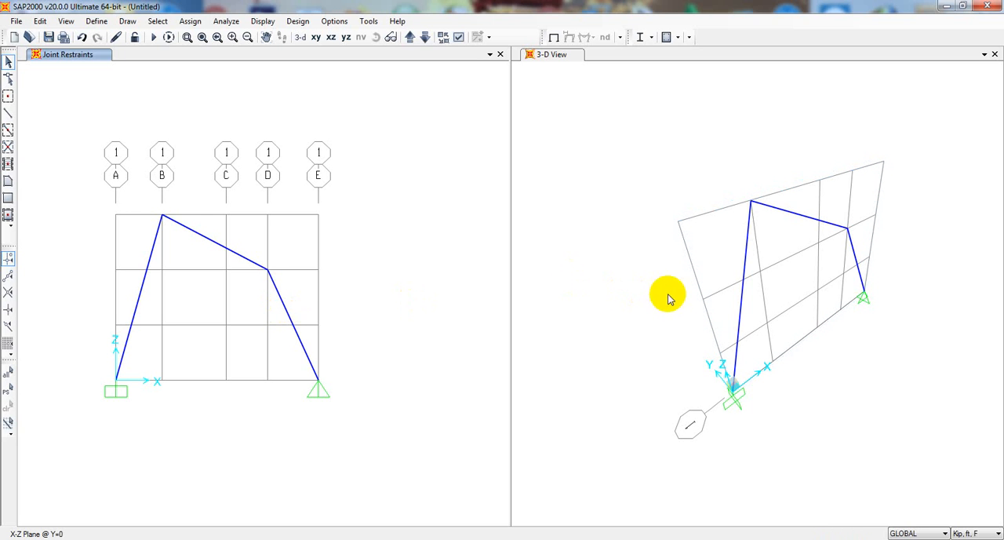
# Turn on the joints' local axes in the X-Z view
pyautogui.click(459, 38)
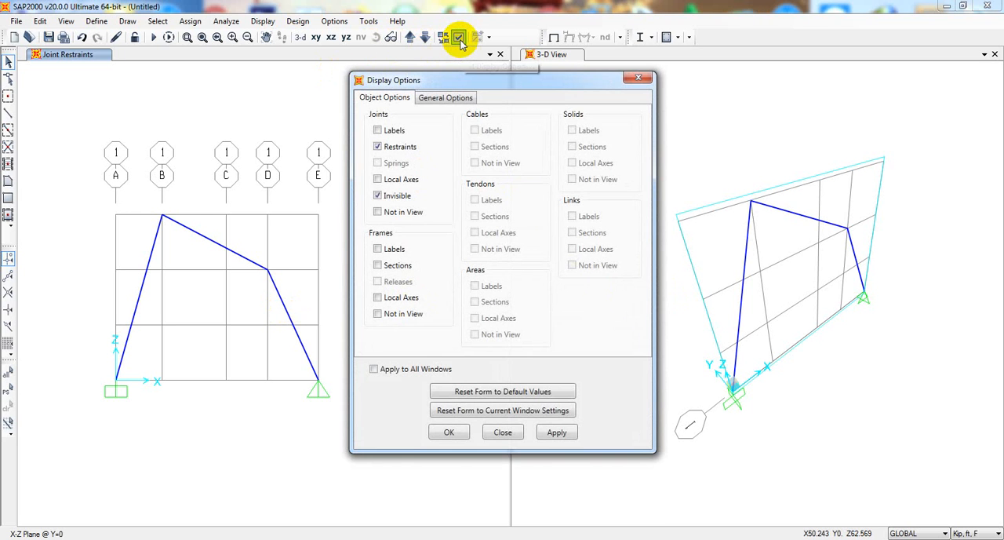
pyautogui.click(384, 181)
pyautogui.click(558, 432)
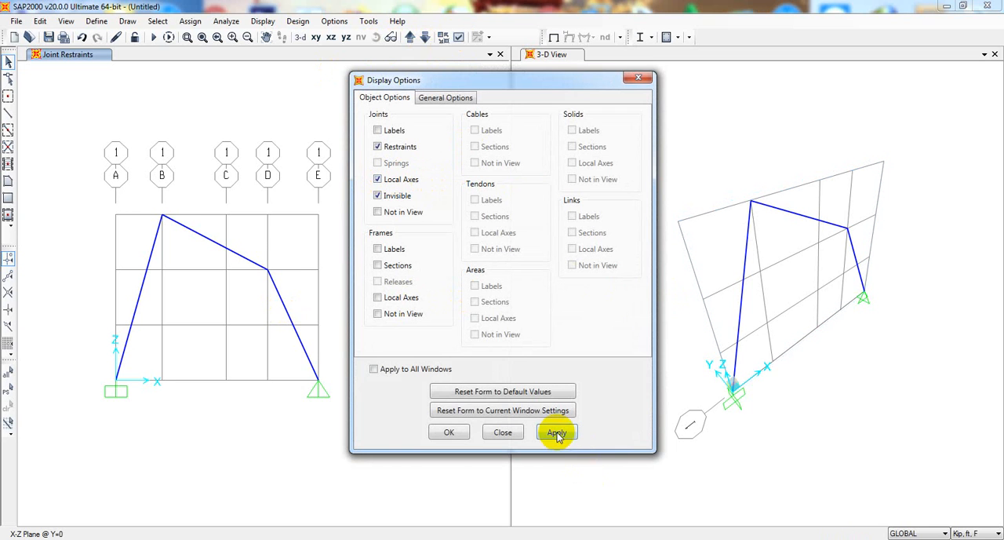
pyautogui.click(448, 433)
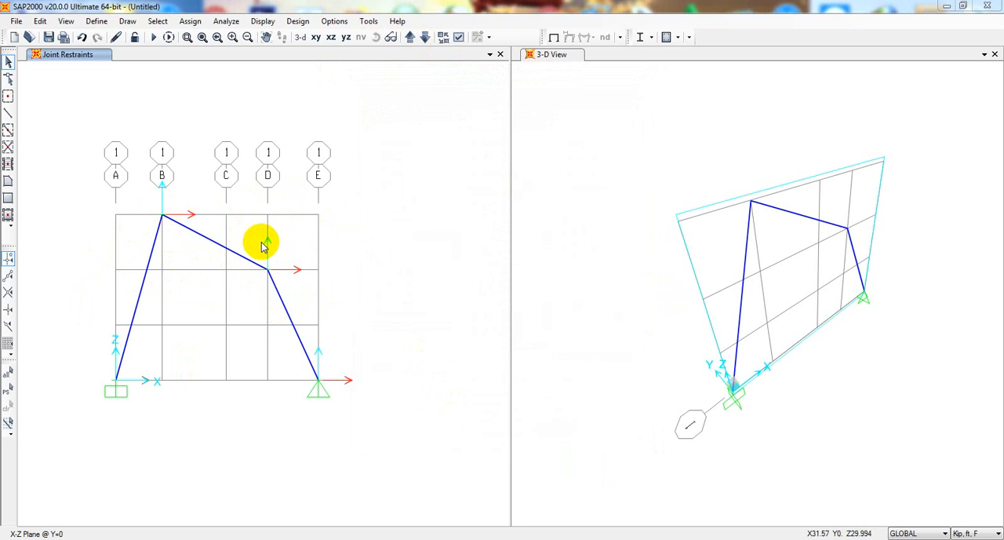
# Display the joints' local axes in the 3-D view
pyautogui.click(585, 283)
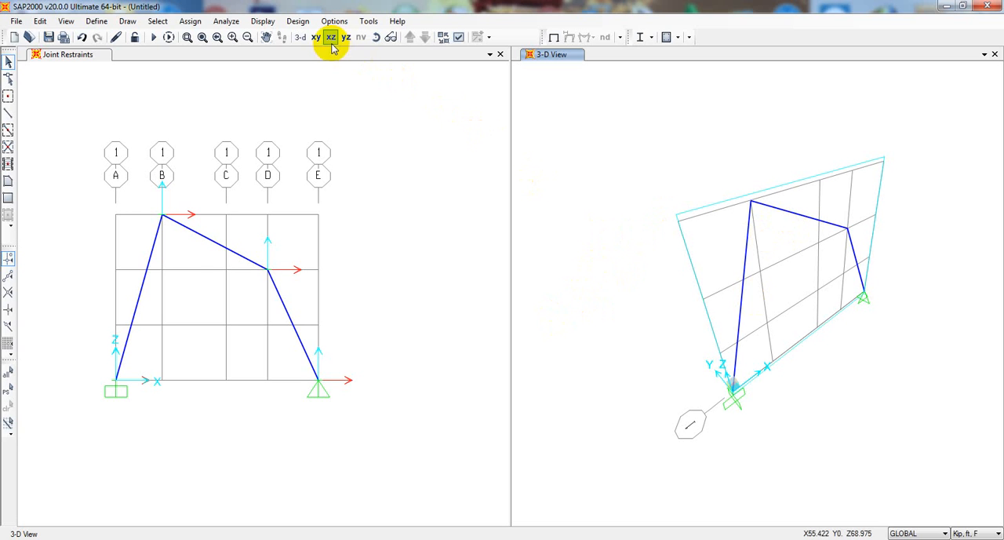
pyautogui.click(458, 38)
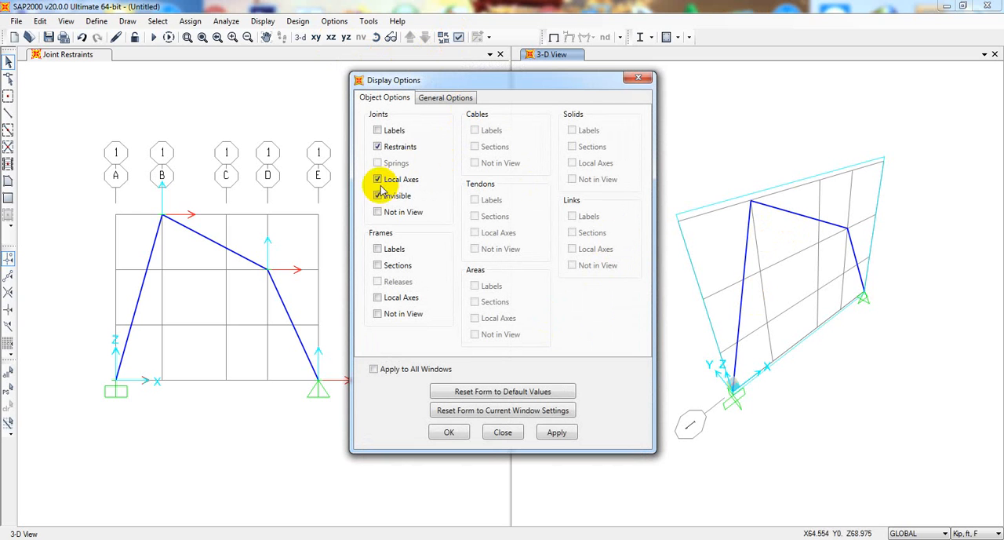
pyautogui.click(554, 434)
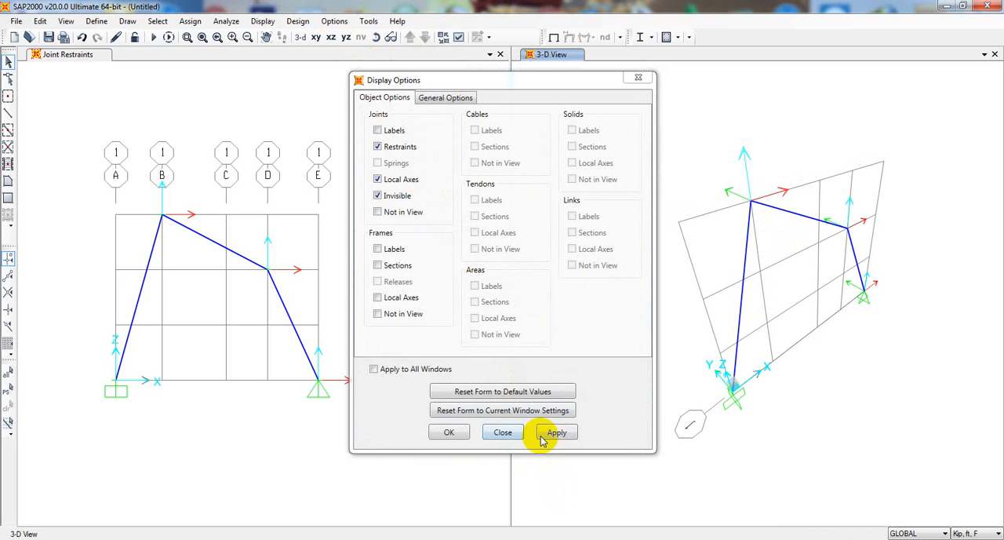
# Hide the joints' local axes and show the frame members' local axes in the 3-D view instead
pyautogui.click(386, 180)
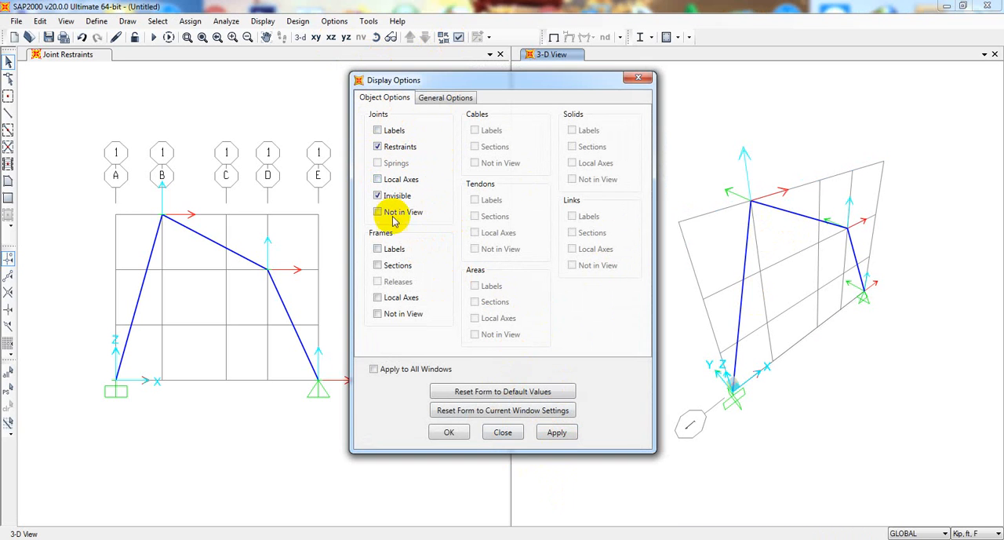
pyautogui.click(558, 432)
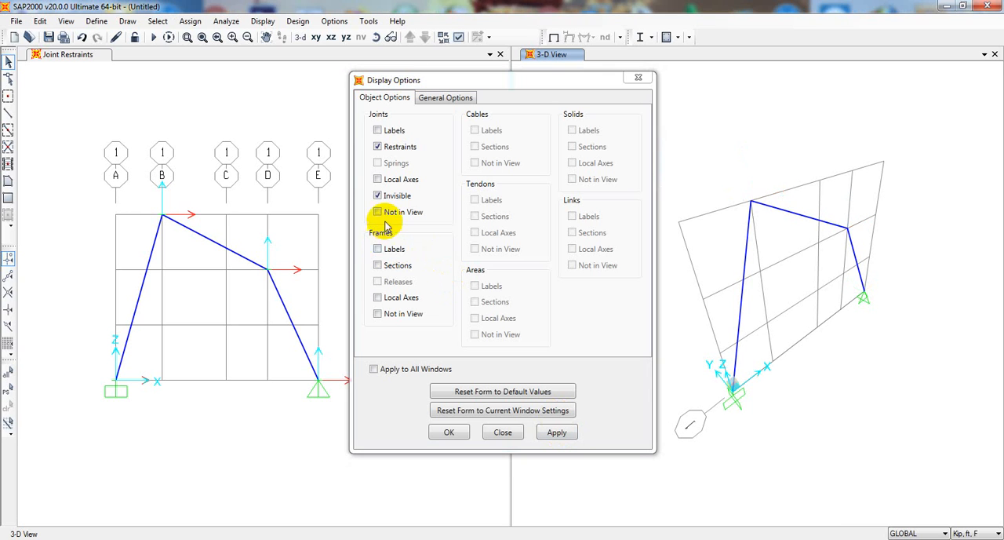
pyautogui.click(380, 299)
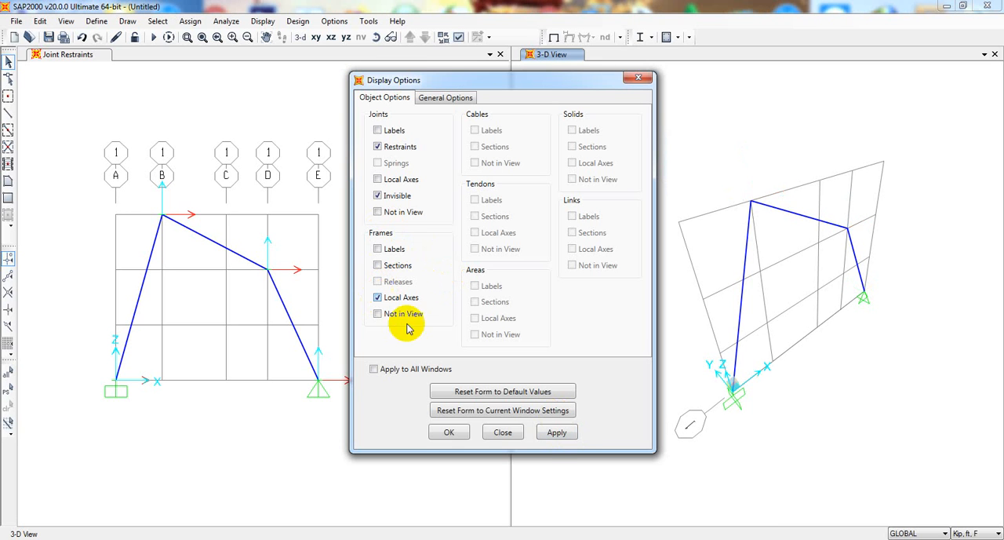
pyautogui.click(557, 432)
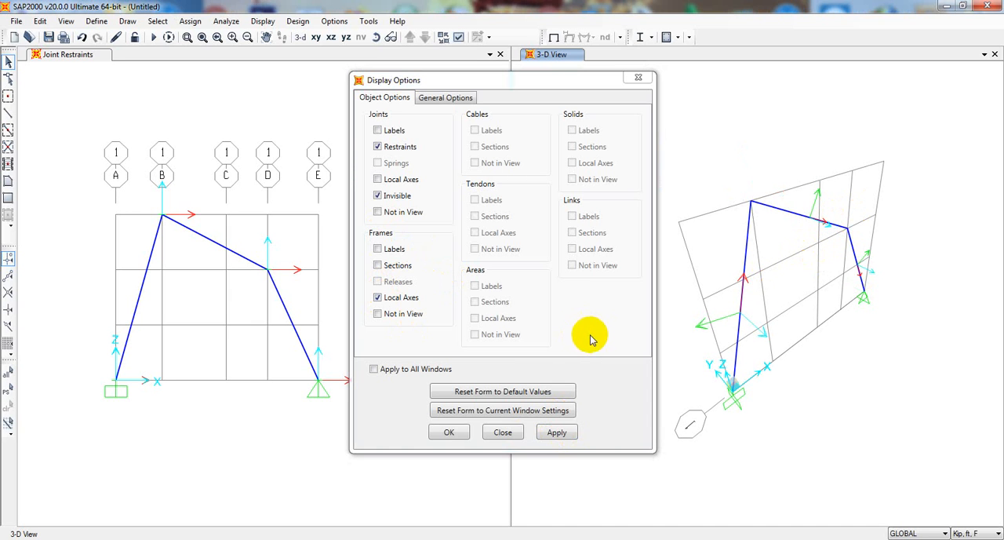
pyautogui.click(452, 437)
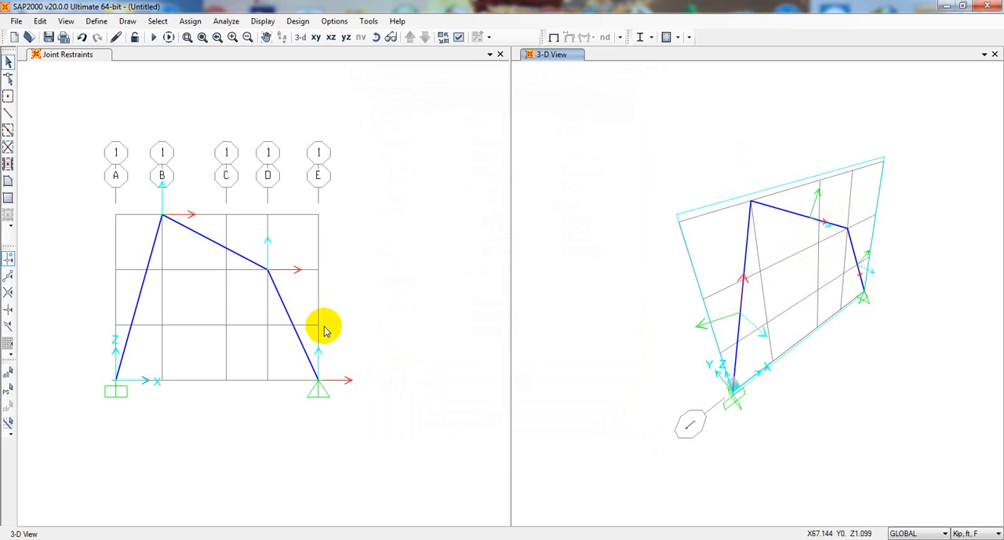
# Turn off both joint and frame local axes in the X-Z view
pyautogui.click(240, 233)
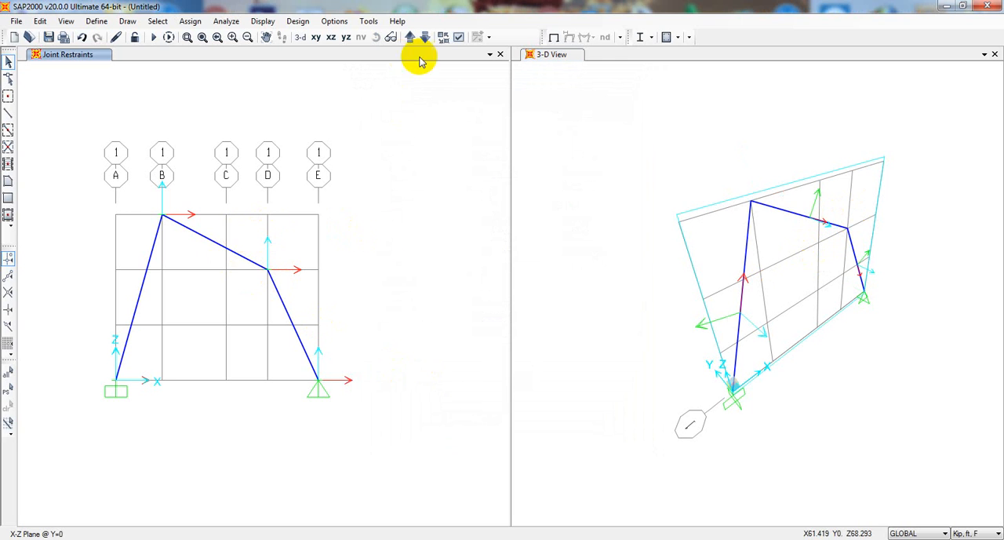
pyautogui.click(459, 37)
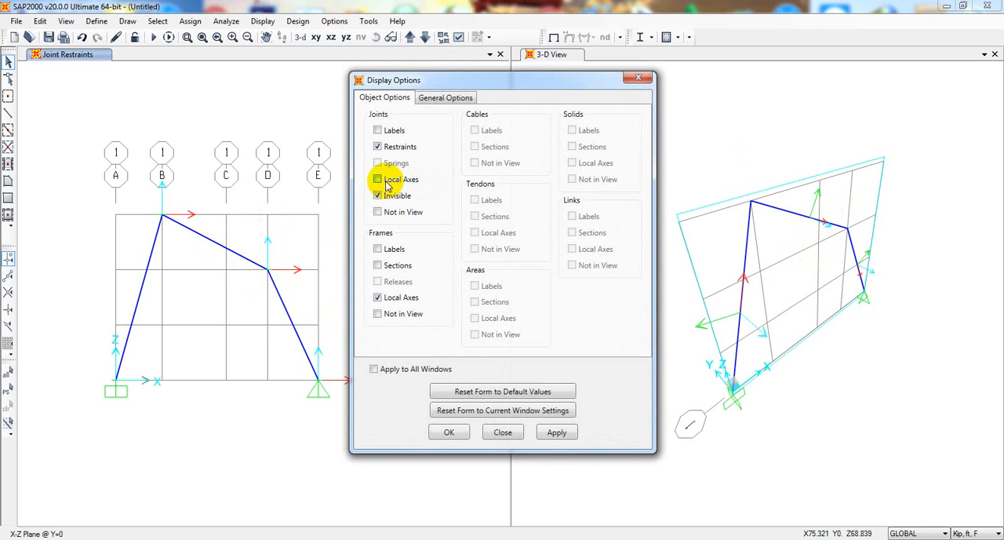
pyautogui.click(379, 298)
pyautogui.click(555, 434)
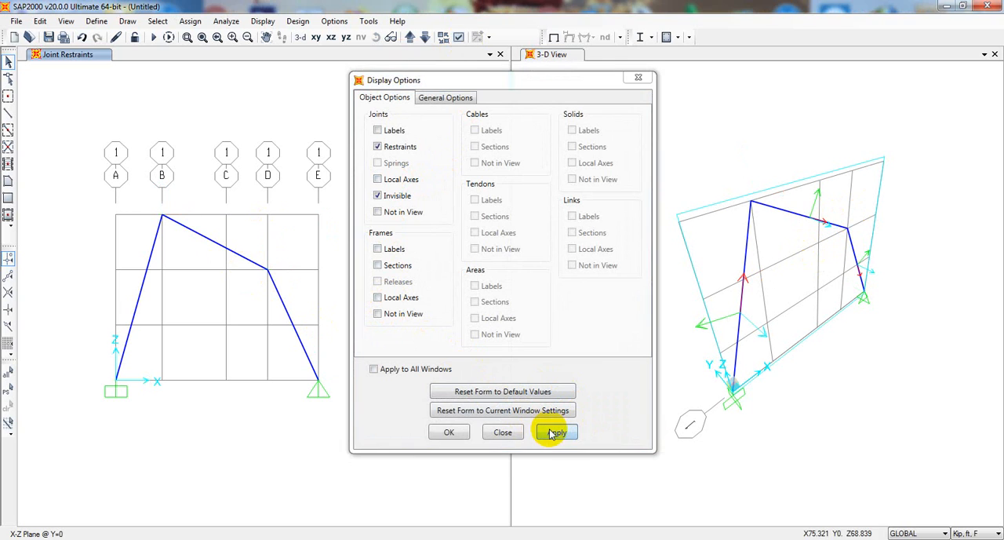
pyautogui.click(449, 432)
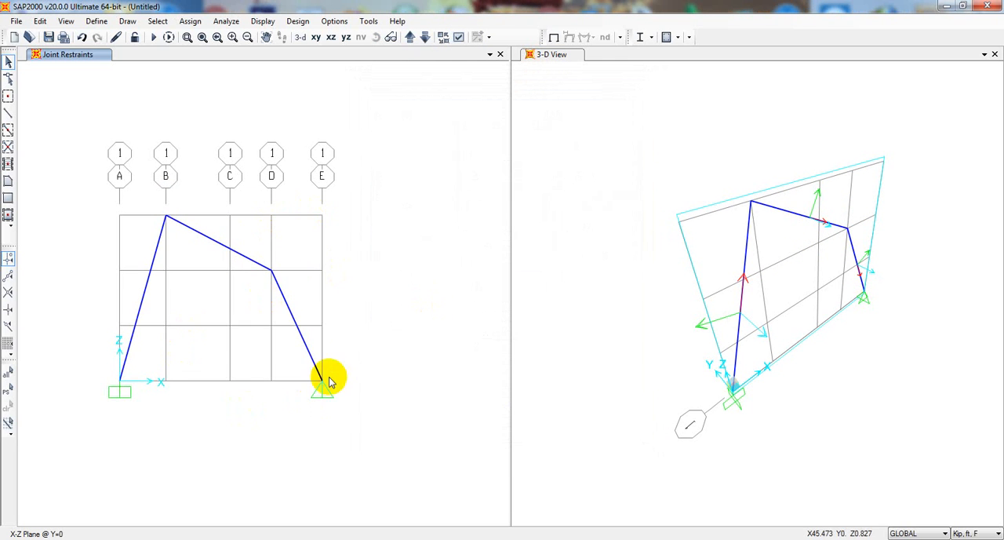
# Select the inclined member between A and B and open the frame point load assignment for it
pyautogui.click(615, 333)
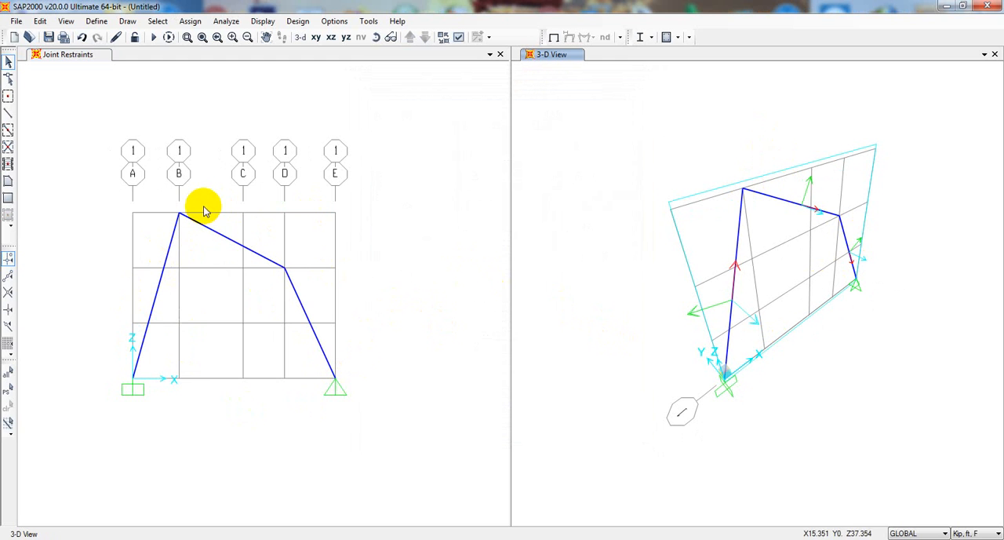
pyautogui.click(162, 279)
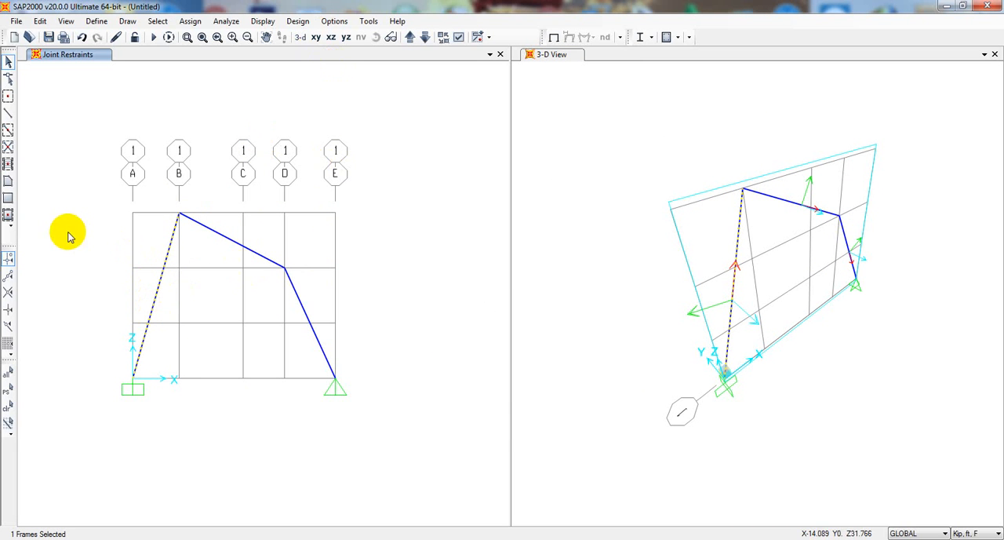
pyautogui.click(695, 311)
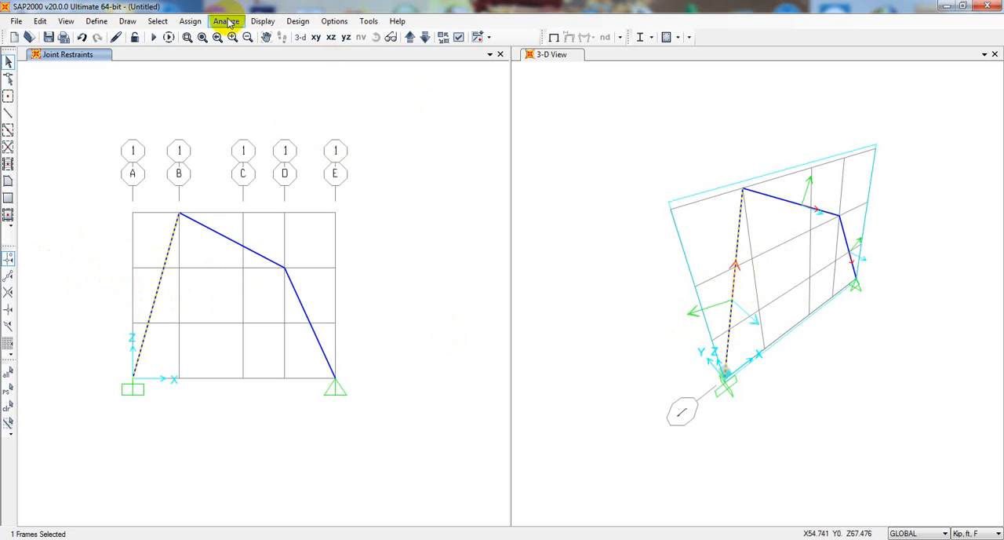
pyautogui.click(191, 22)
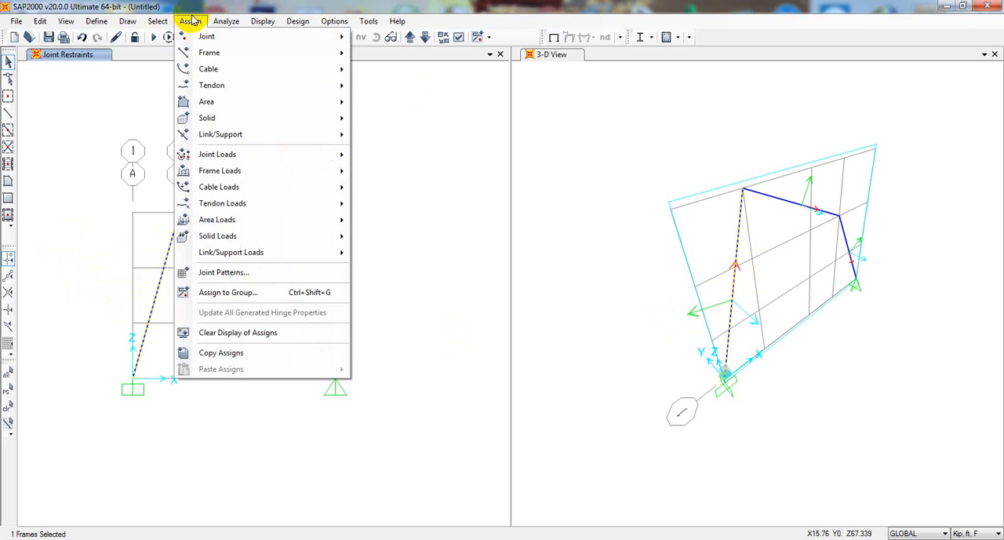
pyautogui.moveTo(228, 220)
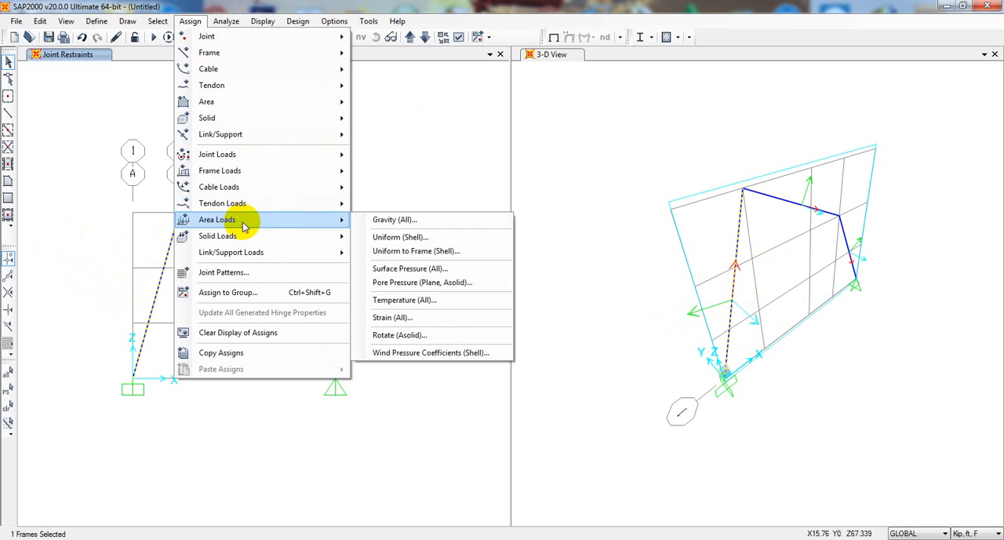
pyautogui.moveTo(246, 255)
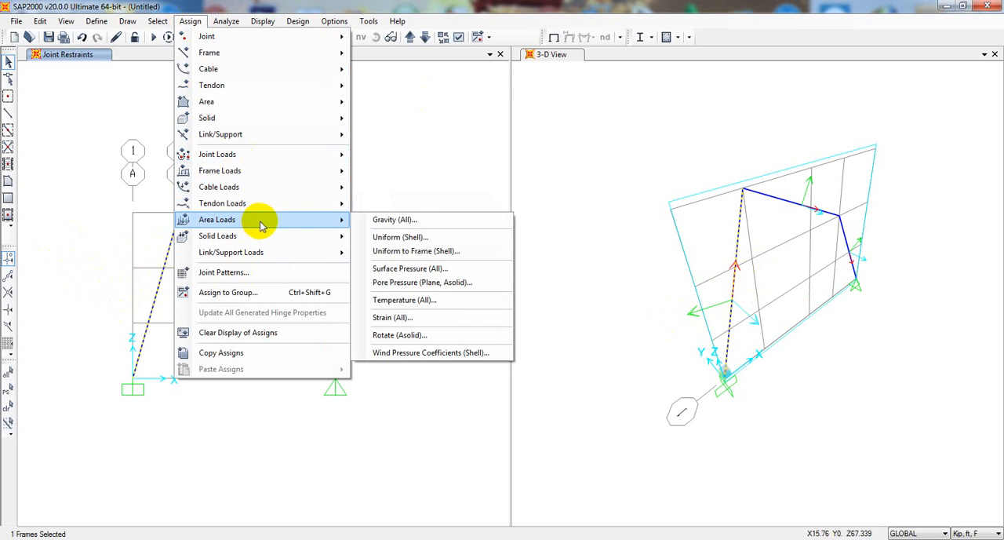
pyautogui.moveTo(253, 180)
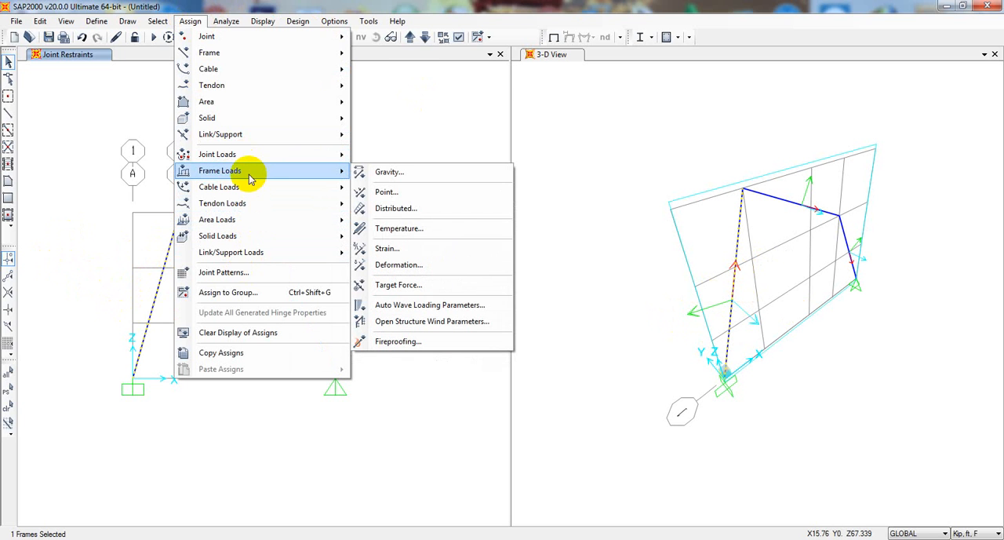
pyautogui.click(384, 192)
pyautogui.moveTo(394, 139); pyautogui.dragTo(455, 111)
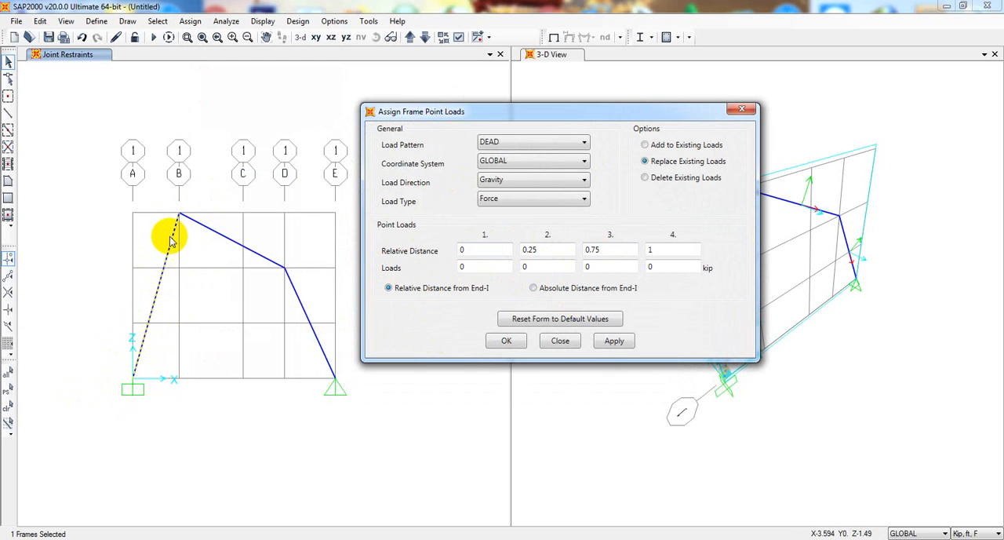
pyautogui.moveTo(574, 112); pyautogui.dragTo(598, 110)
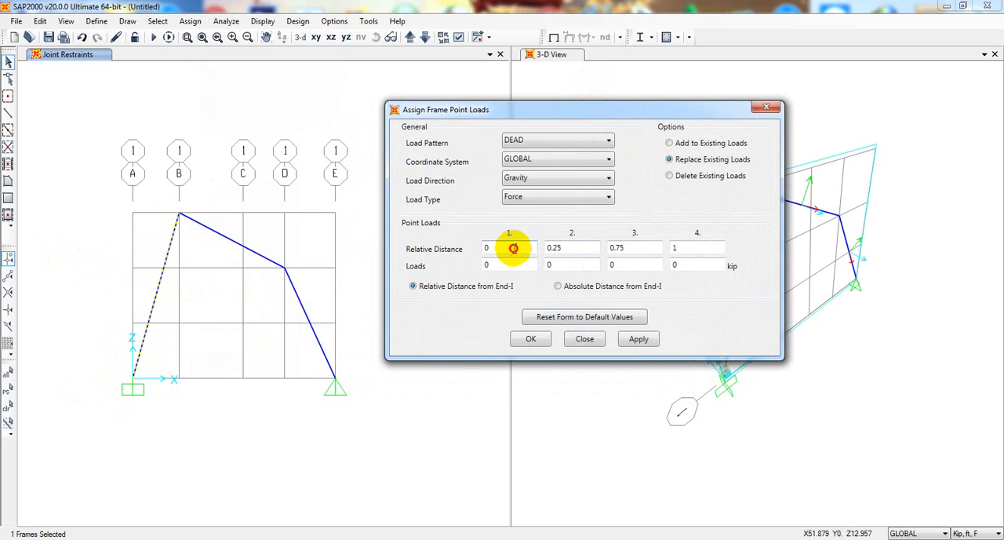
# Define a 2 kip point load at relative distance 0.5 and set the other three relative distances to 0
pyautogui.moveTo(513, 247); pyautogui.dragTo(453, 239)
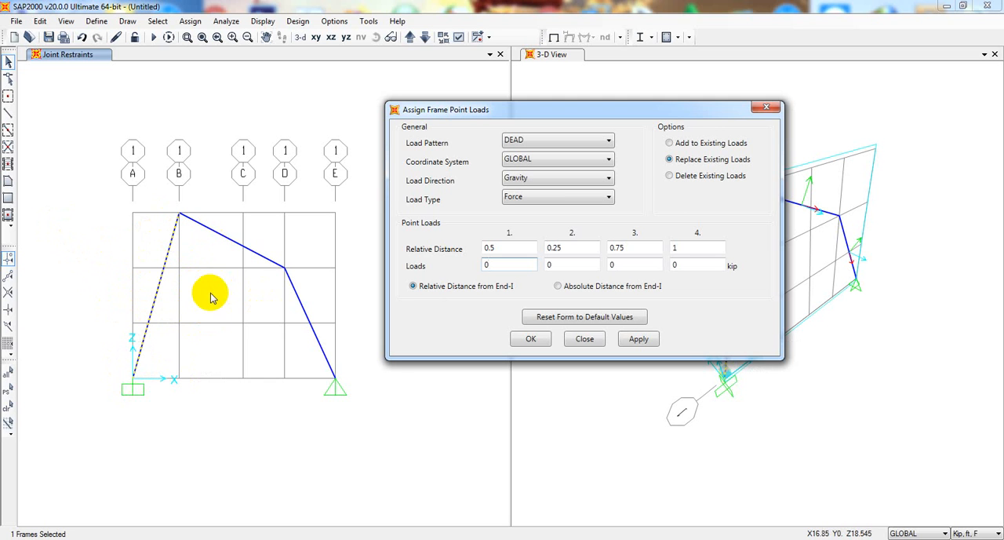
pyautogui.moveTo(511, 265); pyautogui.dragTo(428, 267)
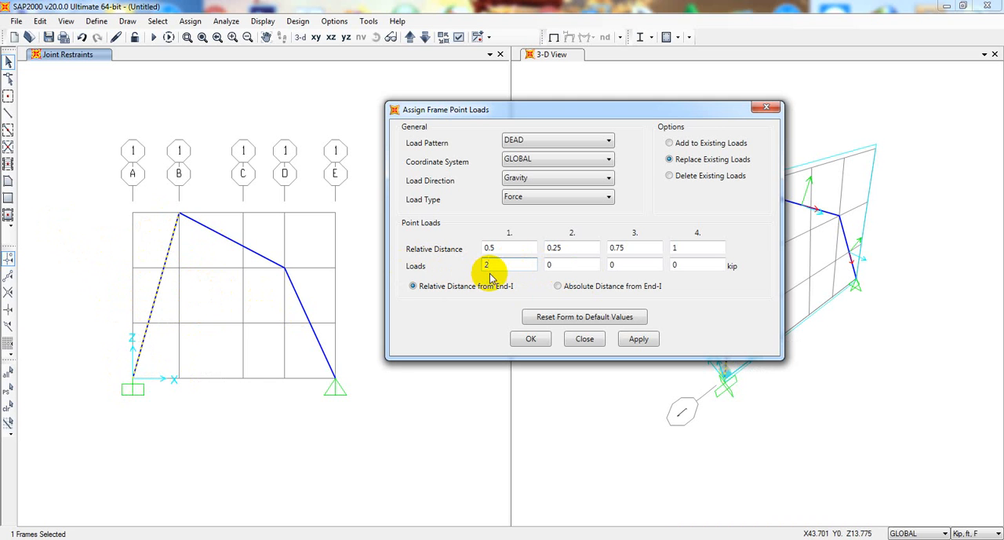
pyautogui.moveTo(565, 249); pyautogui.dragTo(480, 251)
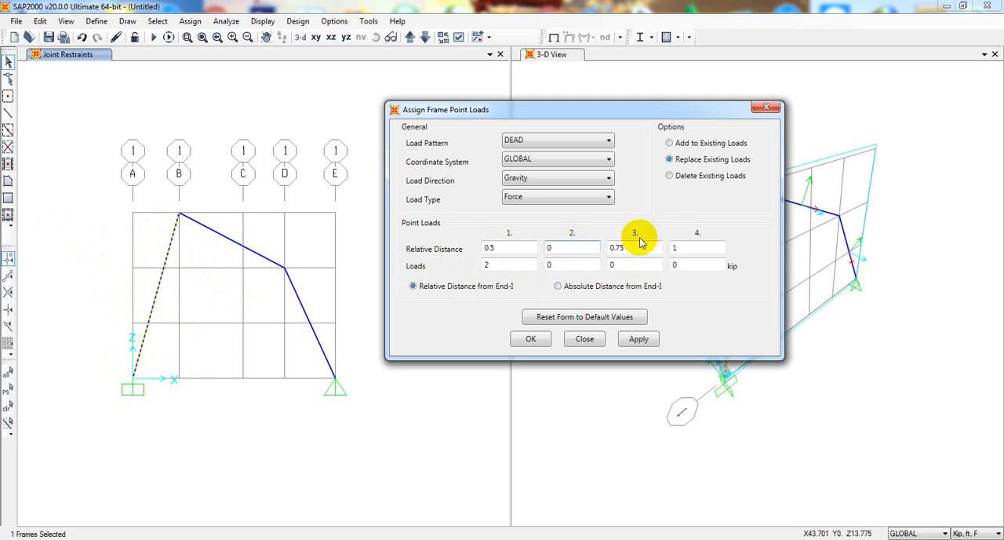
pyautogui.moveTo(650, 248); pyautogui.dragTo(571, 245)
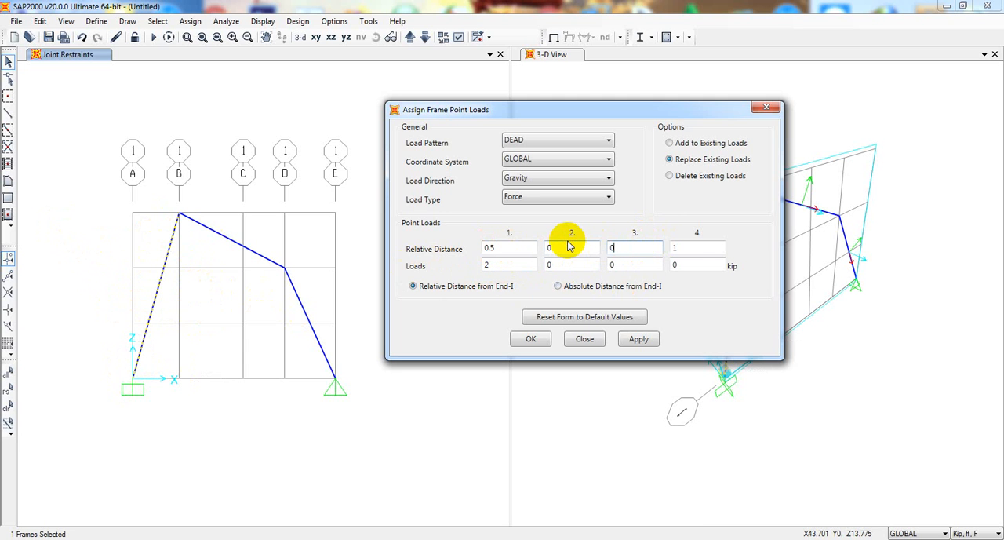
pyautogui.moveTo(676, 249); pyautogui.dragTo(658, 251)
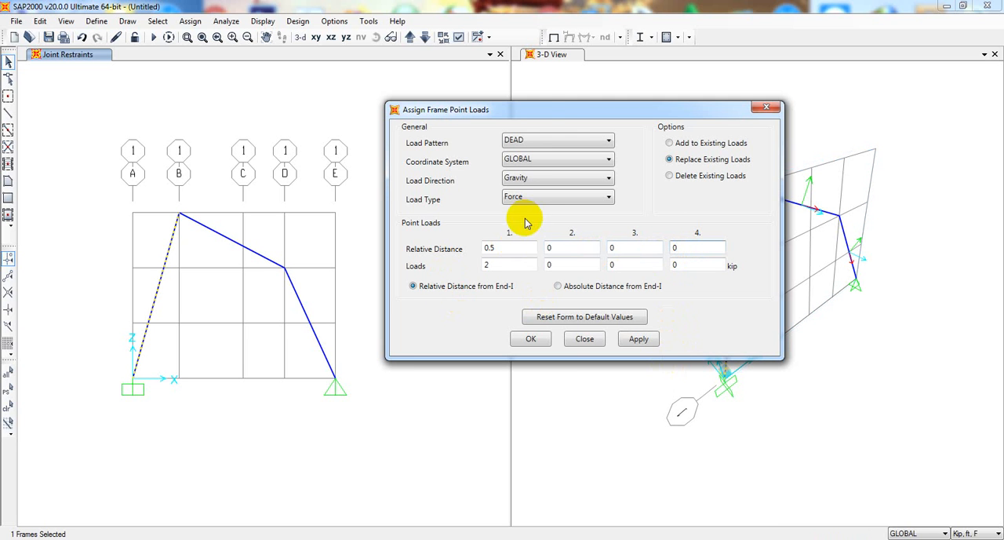
# Keep the DEAD load pattern and set the point load's coordinate system to Local
pyautogui.moveTo(539, 109); pyautogui.dragTo(492, 102)
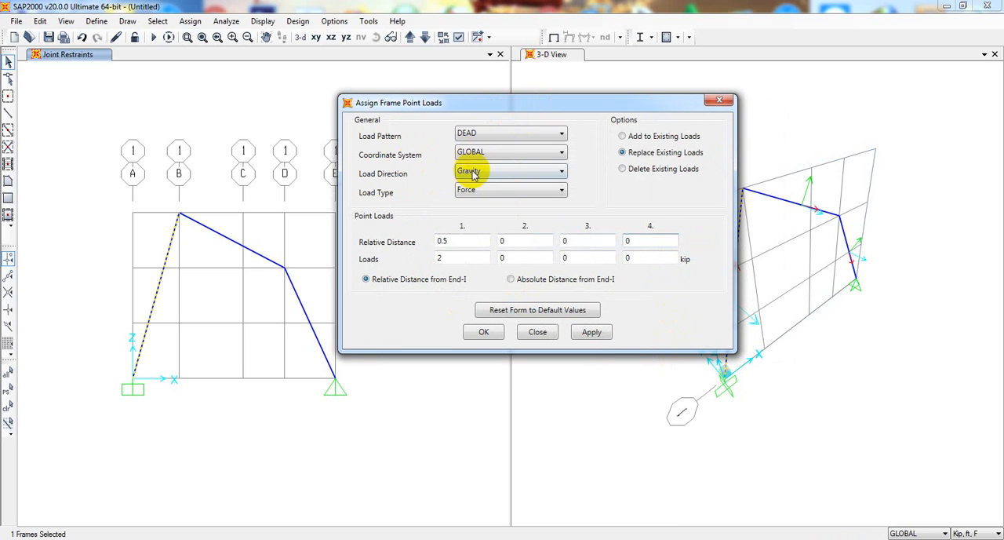
pyautogui.click(534, 136)
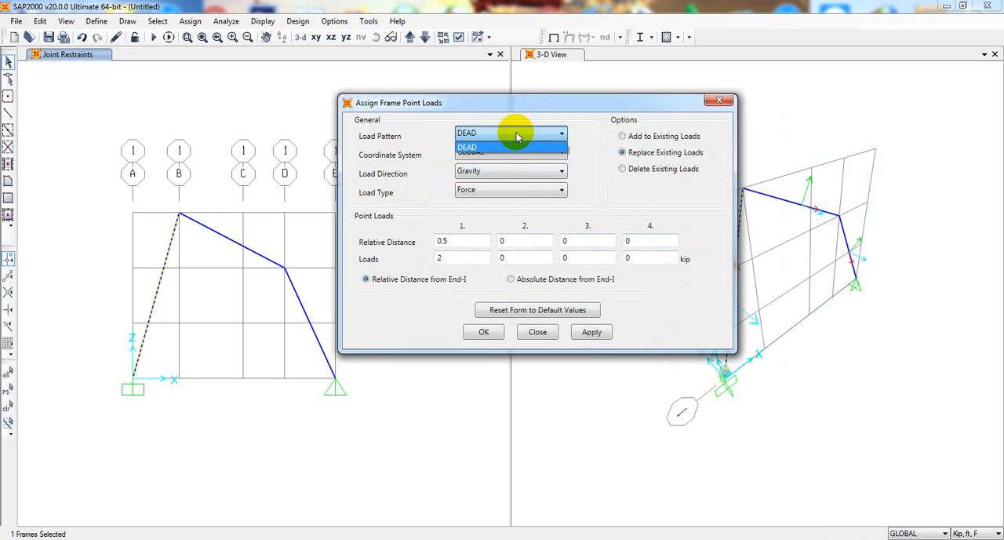
pyautogui.click(500, 147)
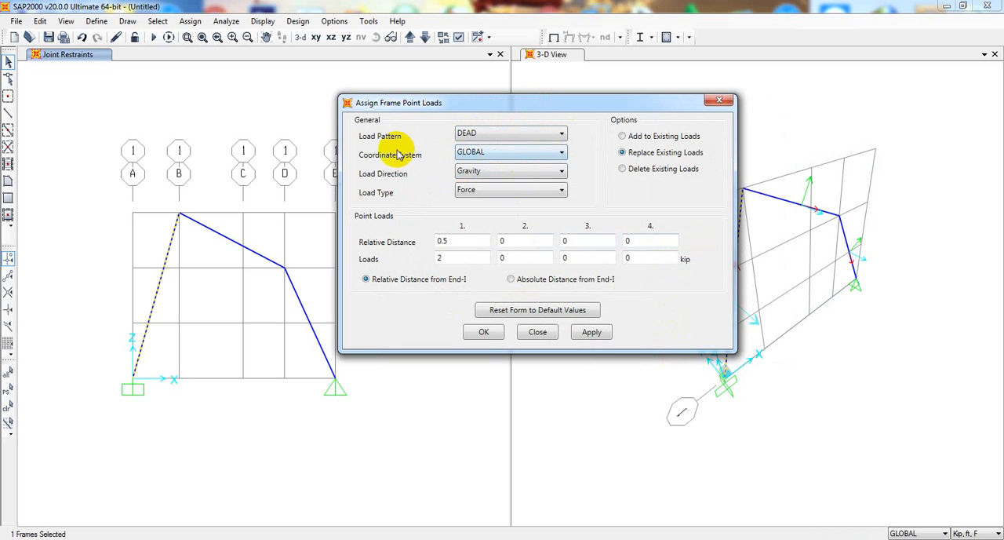
pyautogui.click(509, 155)
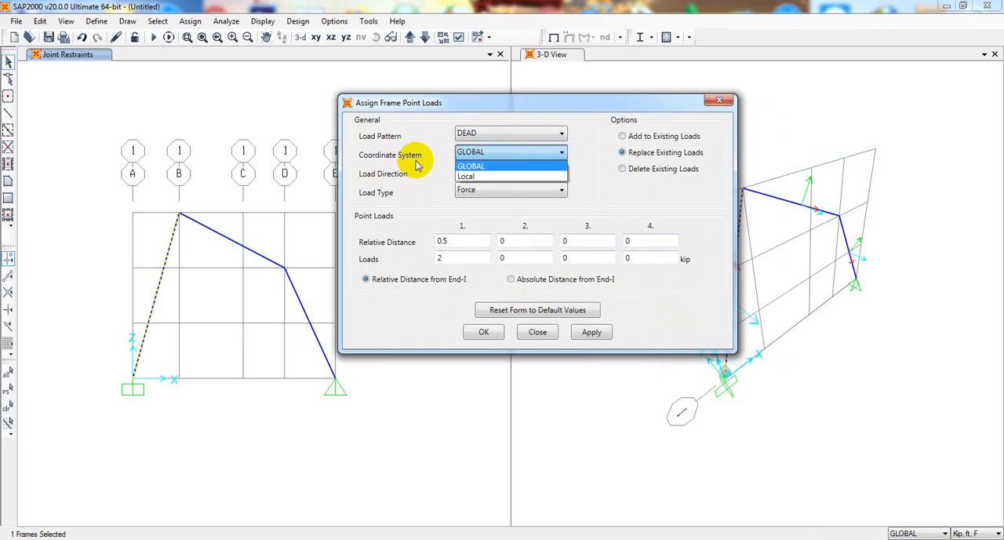
pyautogui.click(506, 115)
pyautogui.moveTo(514, 104); pyautogui.dragTo(495, 305)
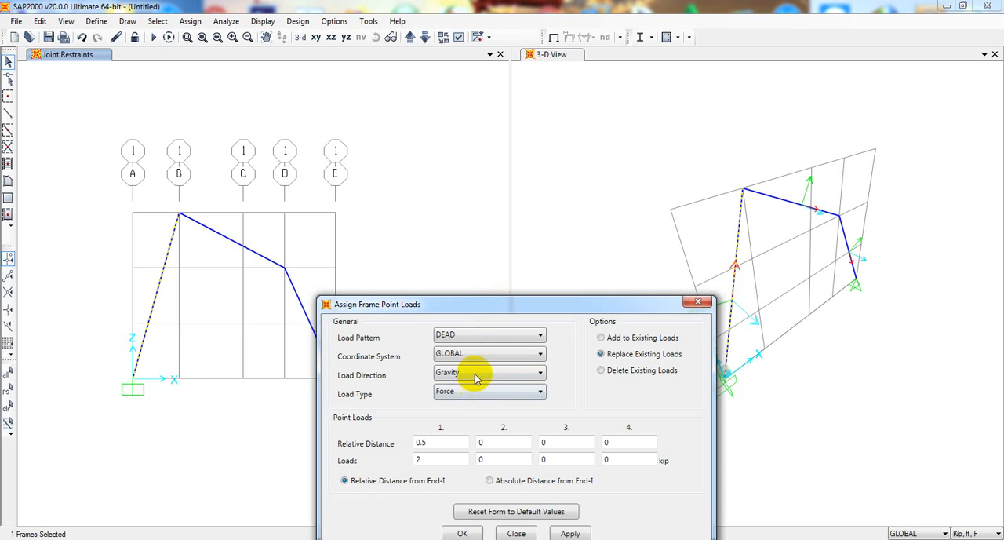
pyautogui.click(475, 354)
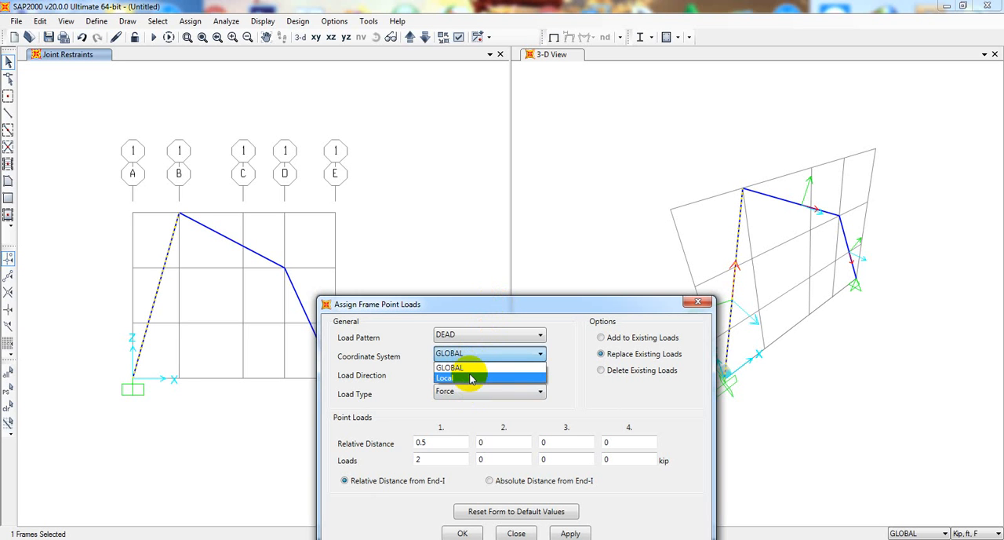
pyautogui.click(471, 379)
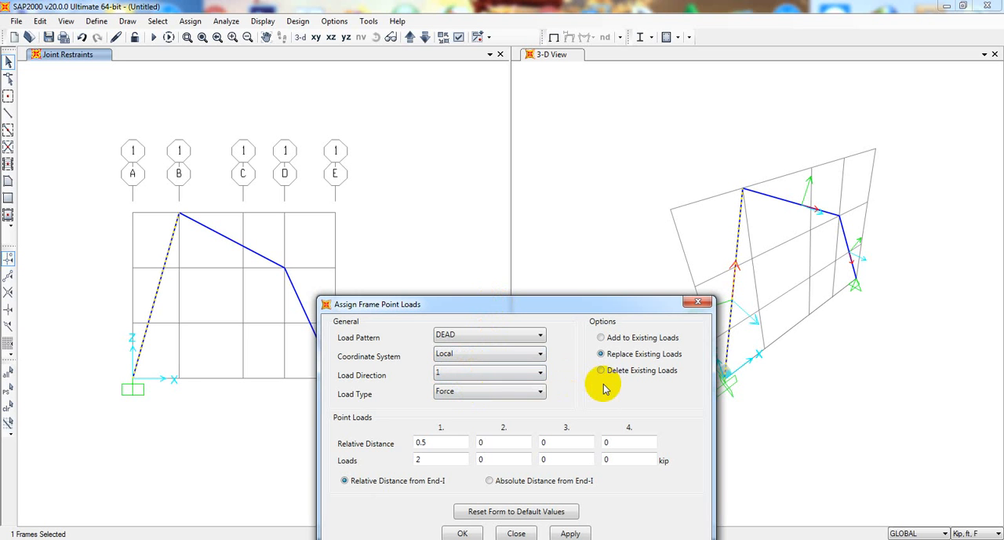
# Set the point load's direction to local axis 2
pyautogui.moveTo(636, 305); pyautogui.dragTo(587, 305)
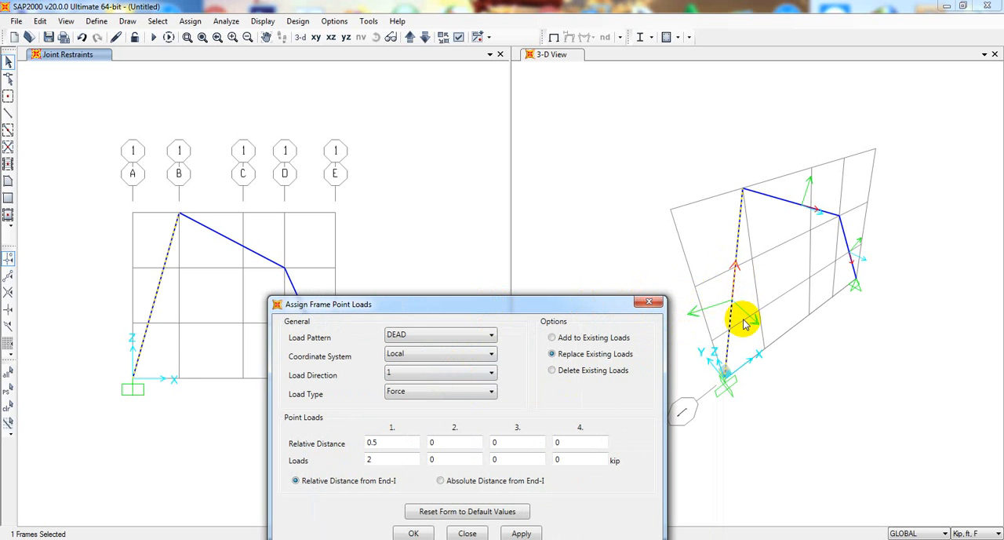
pyautogui.click(480, 377)
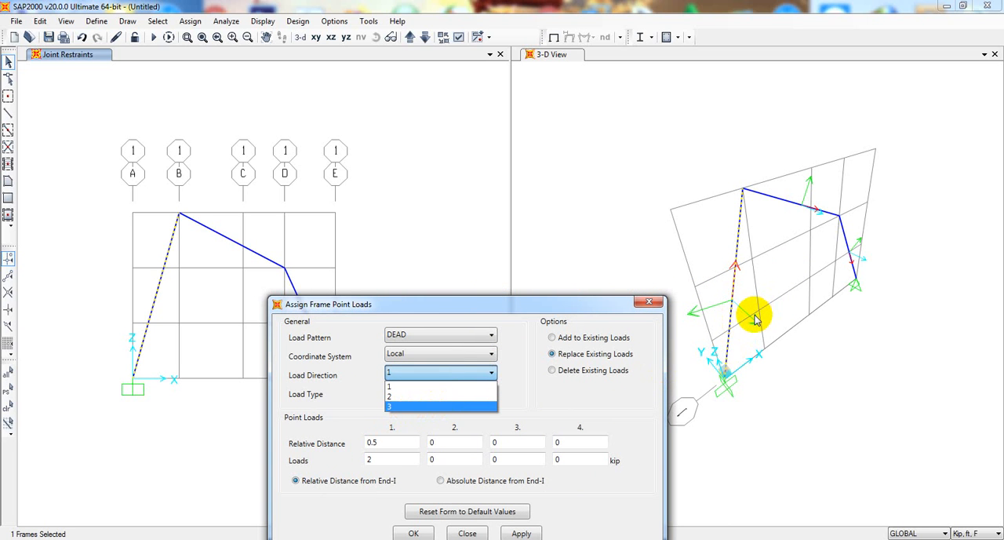
pyautogui.click(522, 392)
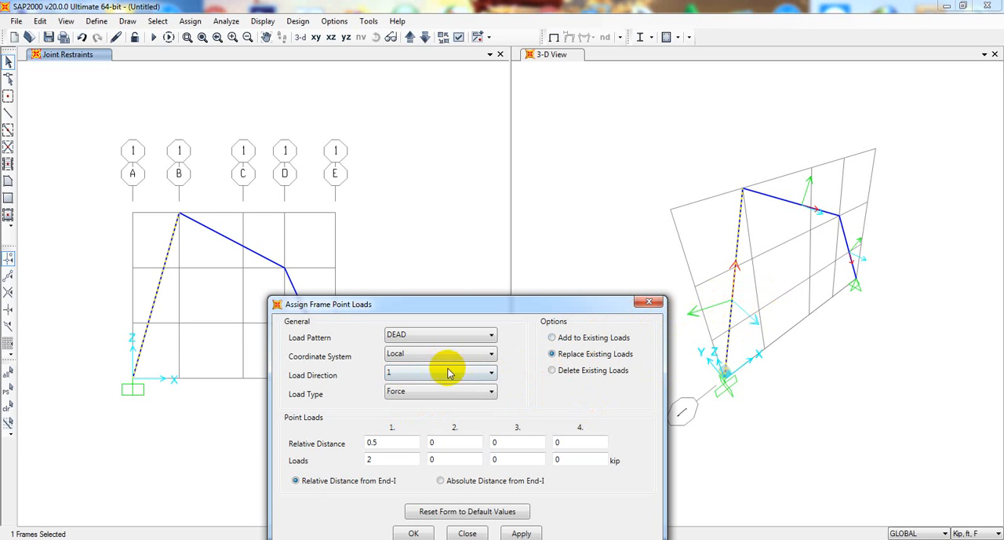
pyautogui.click(421, 375)
pyautogui.click(411, 394)
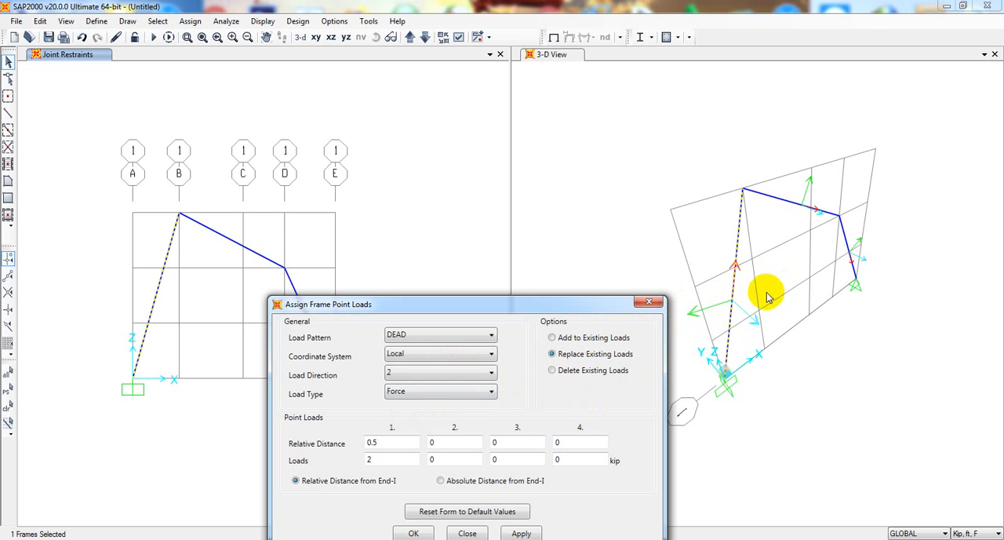
# Set the point load to -2 kip, apply it to the inclined member between A and B, and close the assignment
pyautogui.moveTo(570, 306); pyautogui.dragTo(584, 191)
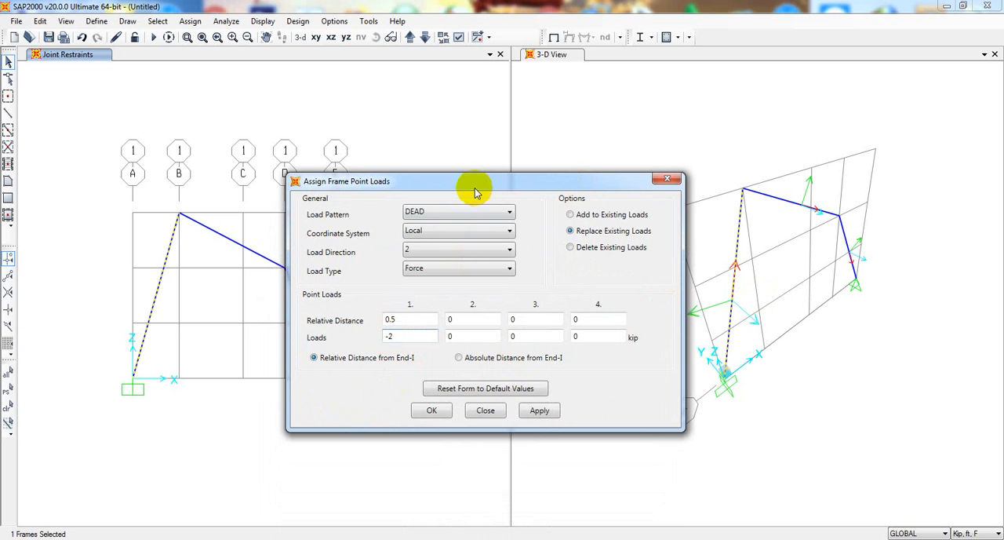
pyautogui.moveTo(475, 183)
pyautogui.mouseDown()
pyautogui.moveTo(473, 197)
pyautogui.moveTo(460, 192)
pyautogui.mouseUp()
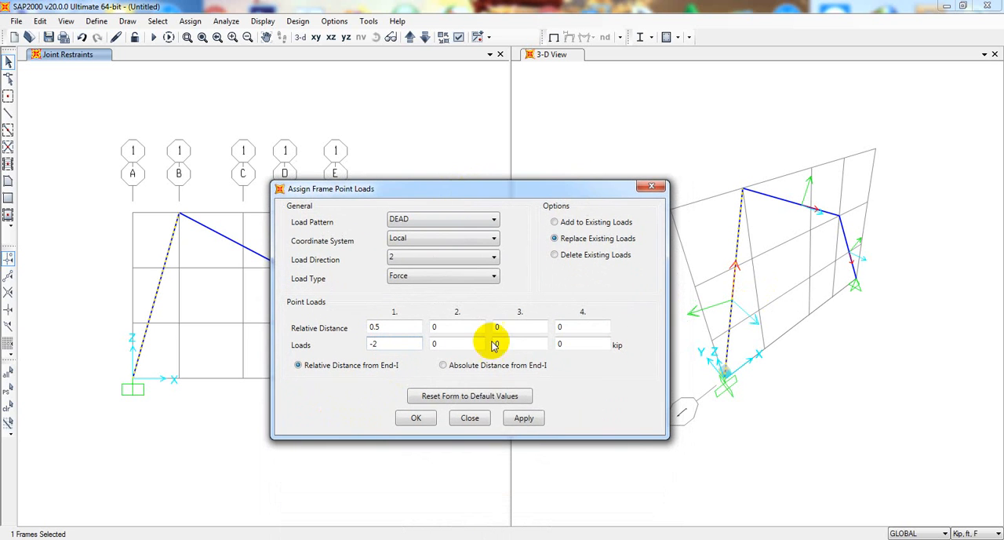
pyautogui.click(522, 419)
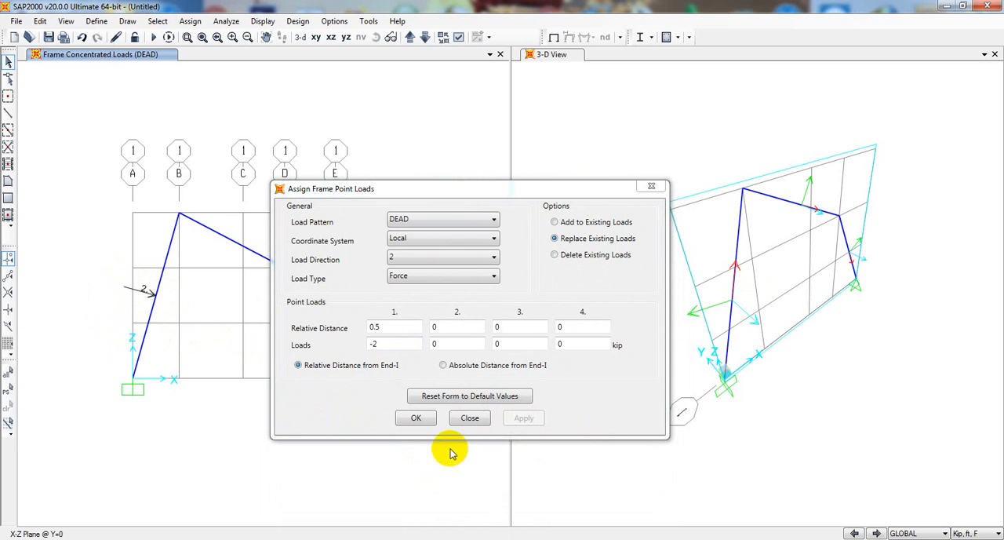
pyautogui.click(469, 419)
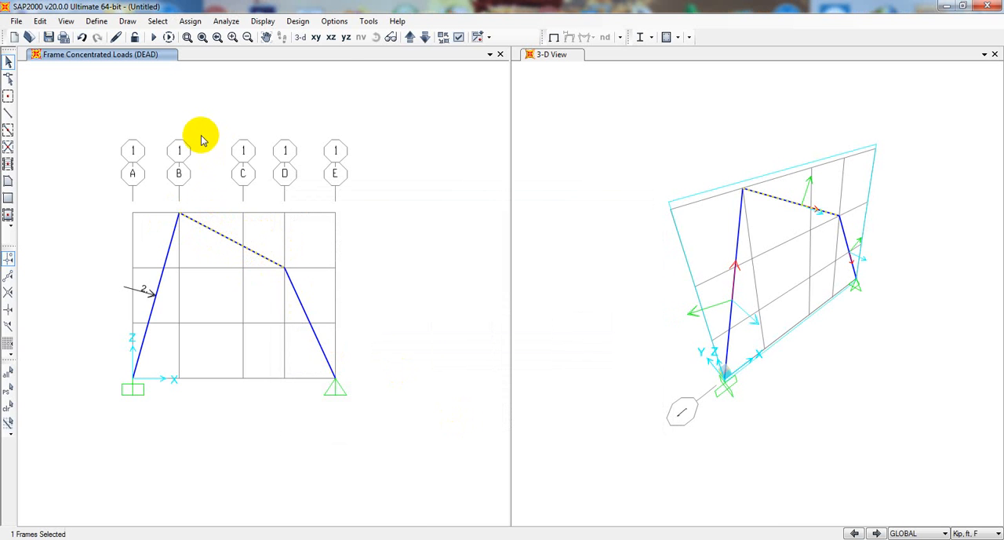
# Select the sloping member between B and D and open the frame distributed load assignment for it
pyautogui.click(190, 21)
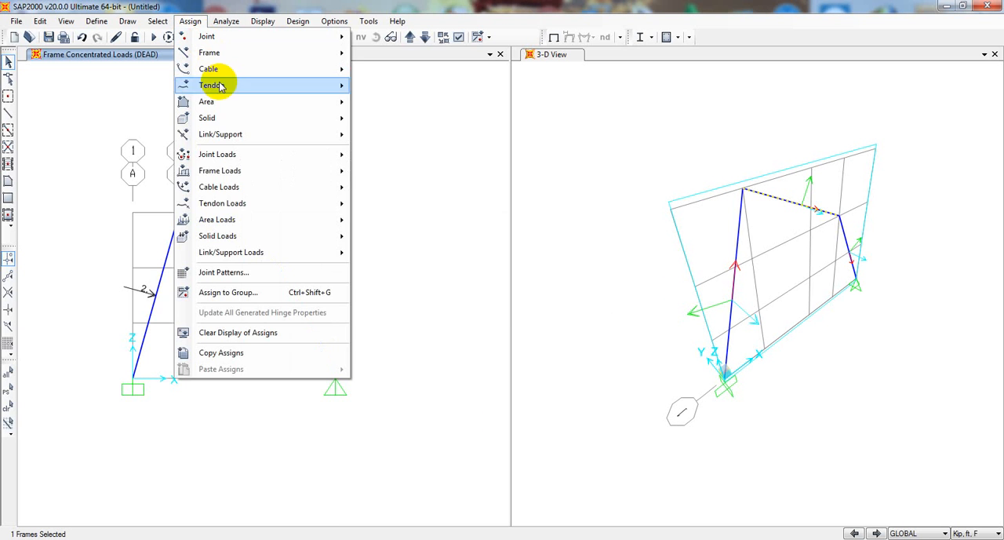
pyautogui.moveTo(251, 168)
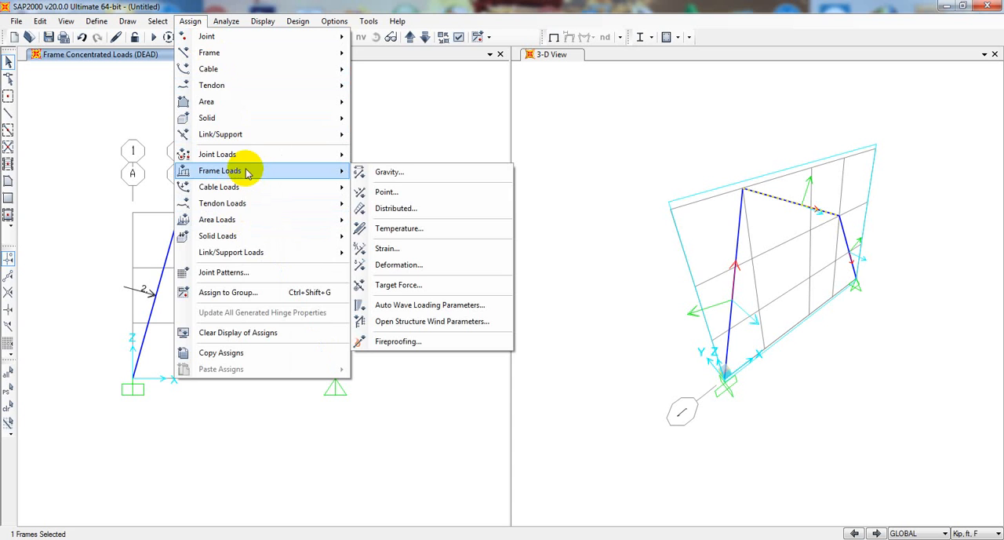
pyautogui.click(409, 212)
pyautogui.moveTo(454, 136); pyautogui.dragTo(668, 150)
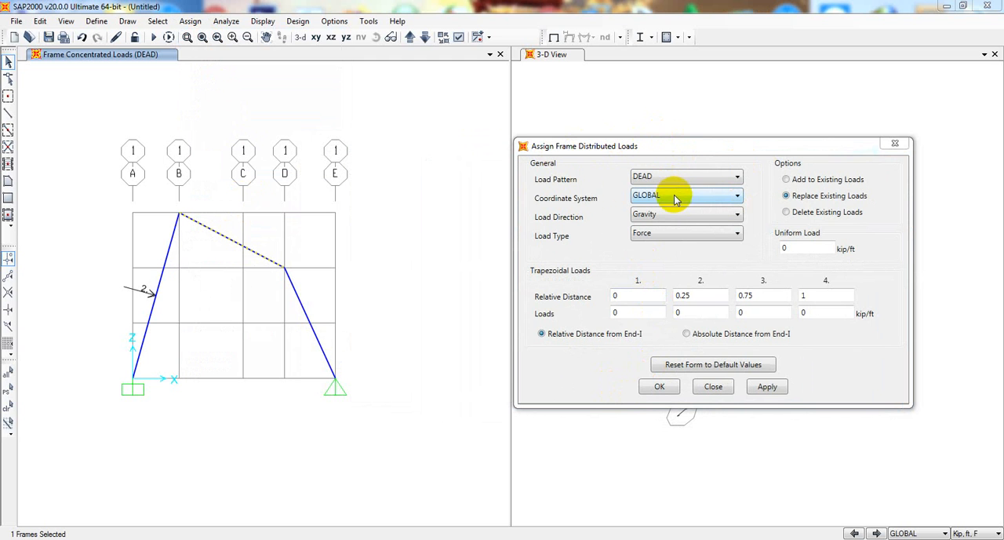
pyautogui.moveTo(737, 147); pyautogui.dragTo(622, 339)
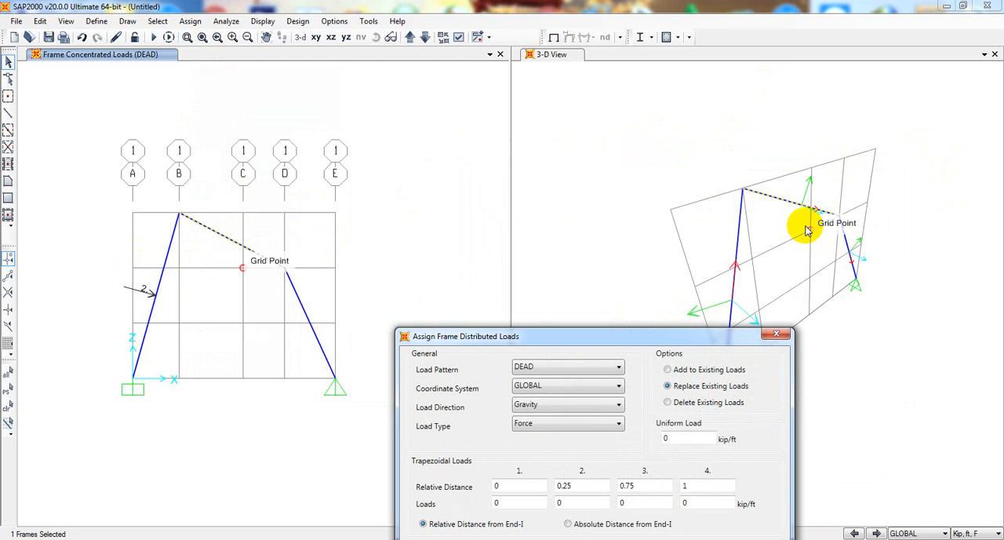
# Set the distributed load's coordinate system to Local and its direction to 2
pyautogui.click(541, 387)
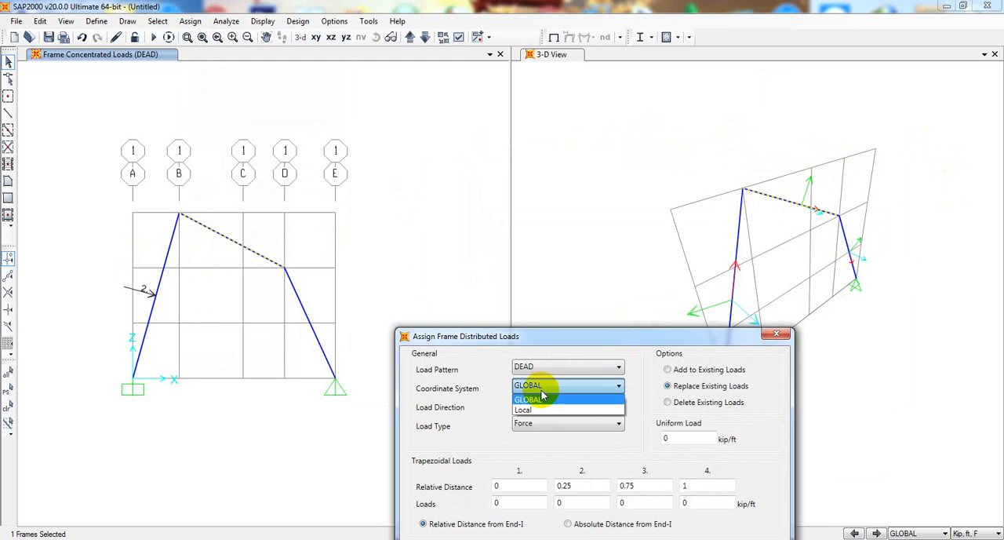
pyautogui.click(550, 409)
pyautogui.click(557, 406)
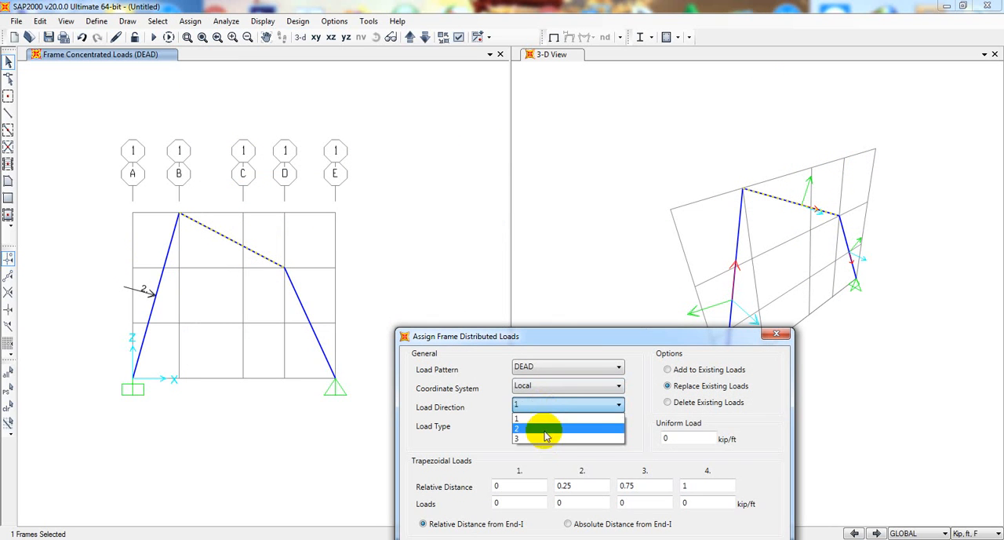
pyautogui.click(545, 430)
pyautogui.moveTo(627, 345); pyautogui.dragTo(614, 320)
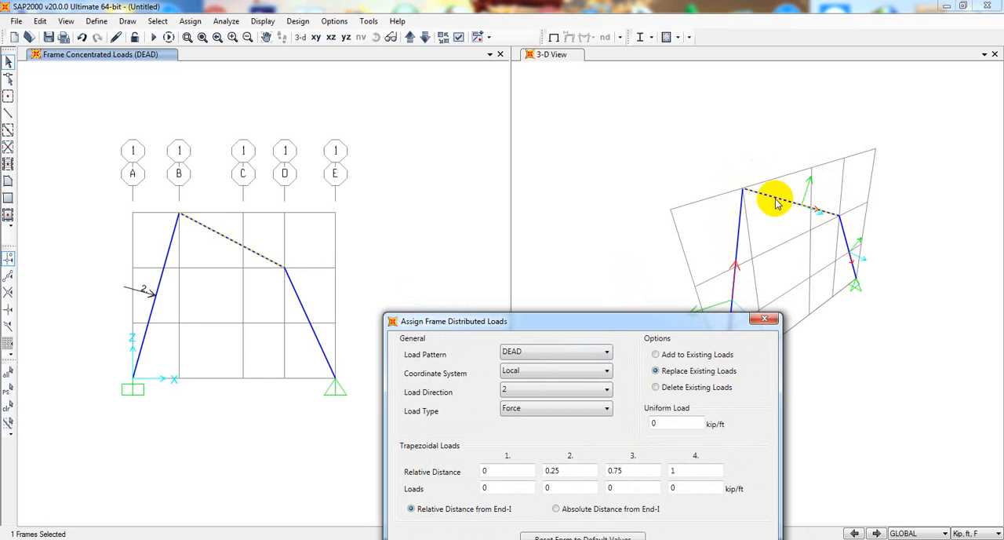
# Define a trapezoidal load of 3 kip/ft at relative distance 0 and 0 at distance 1, setting the third and fourth distances to 0
pyautogui.click(641, 424)
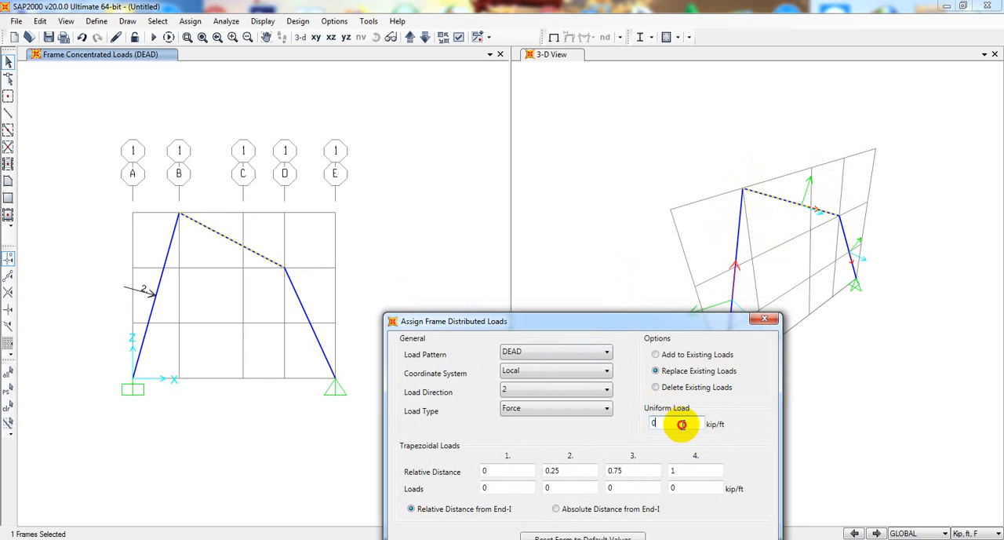
pyautogui.moveTo(652, 320); pyautogui.dragTo(657, 308)
pyautogui.click(674, 406)
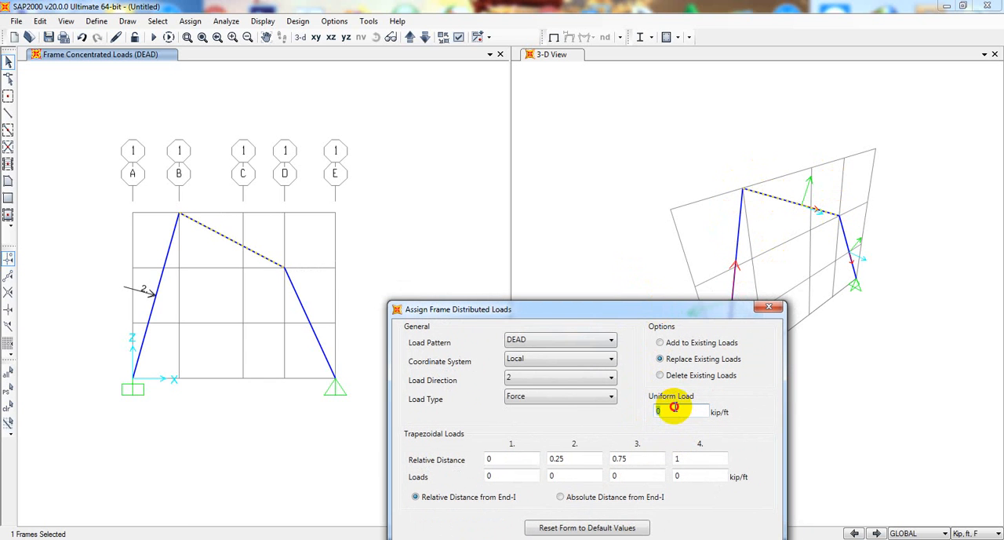
pyautogui.click(500, 459)
pyautogui.click(488, 460)
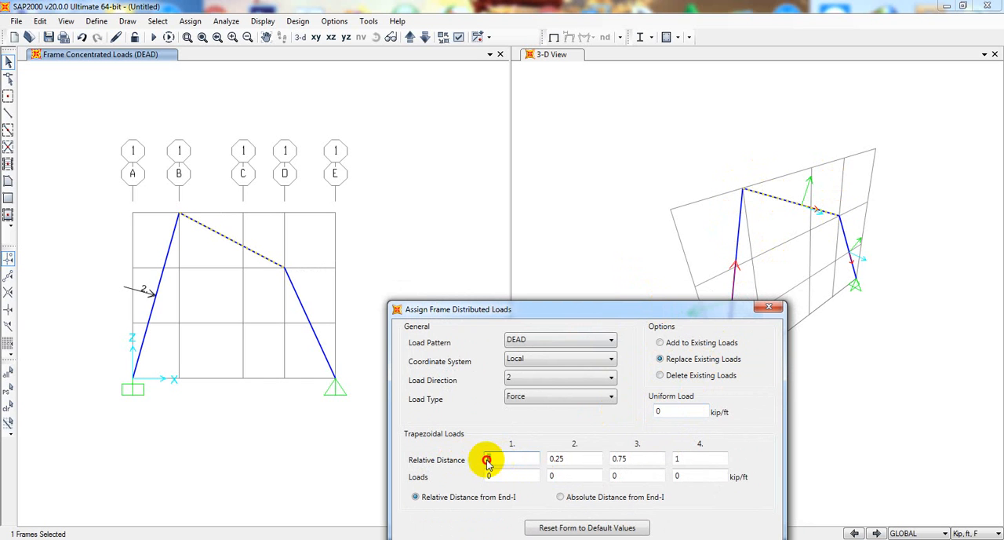
pyautogui.doubleClick(498, 473)
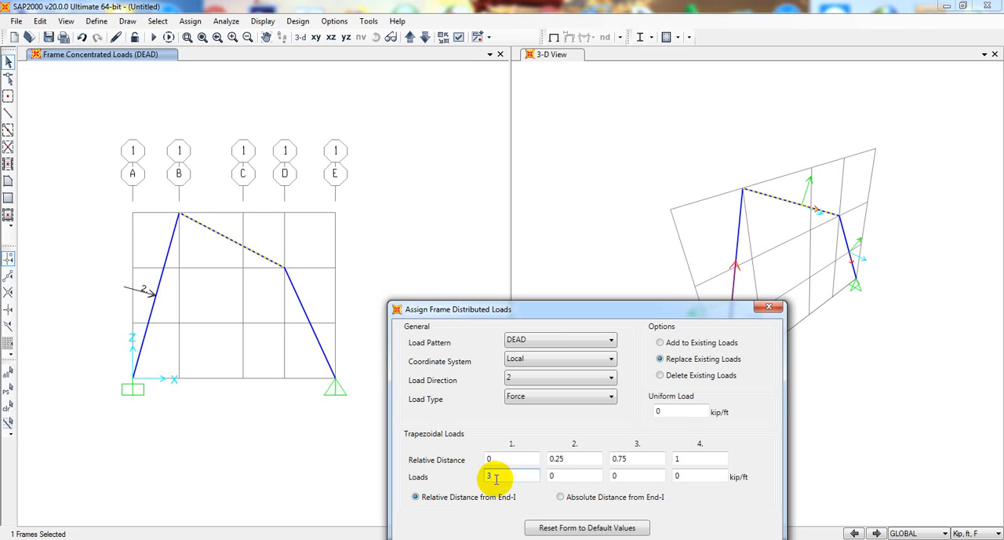
pyautogui.moveTo(572, 461); pyautogui.dragTo(535, 463)
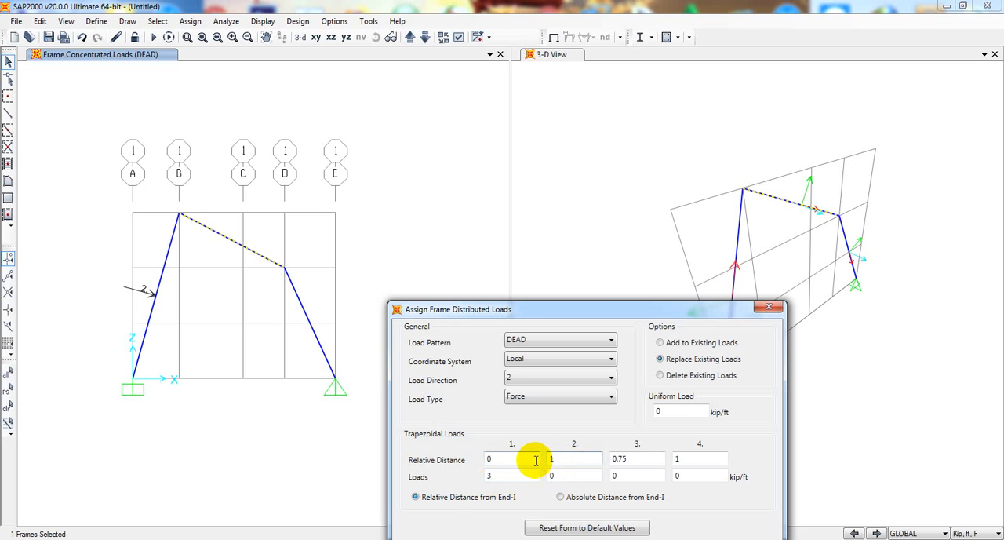
pyautogui.moveTo(587, 477); pyautogui.dragTo(521, 476)
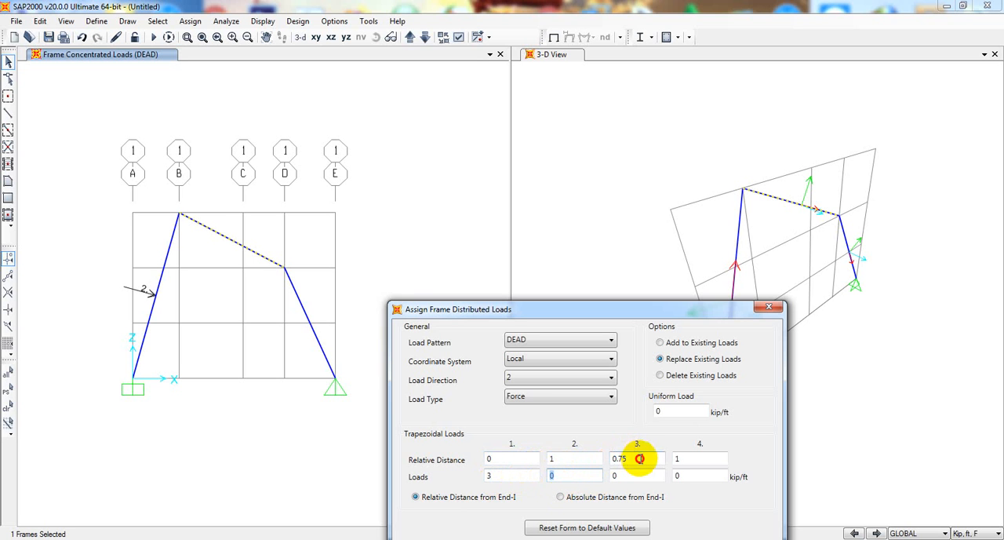
pyautogui.moveTo(643, 458); pyautogui.dragTo(547, 450)
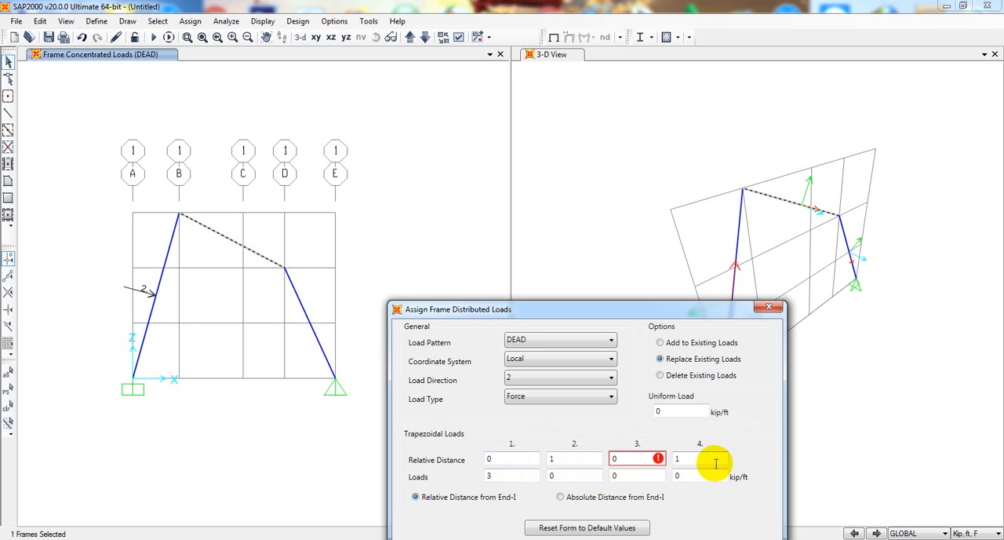
pyautogui.moveTo(709, 459); pyautogui.dragTo(673, 461)
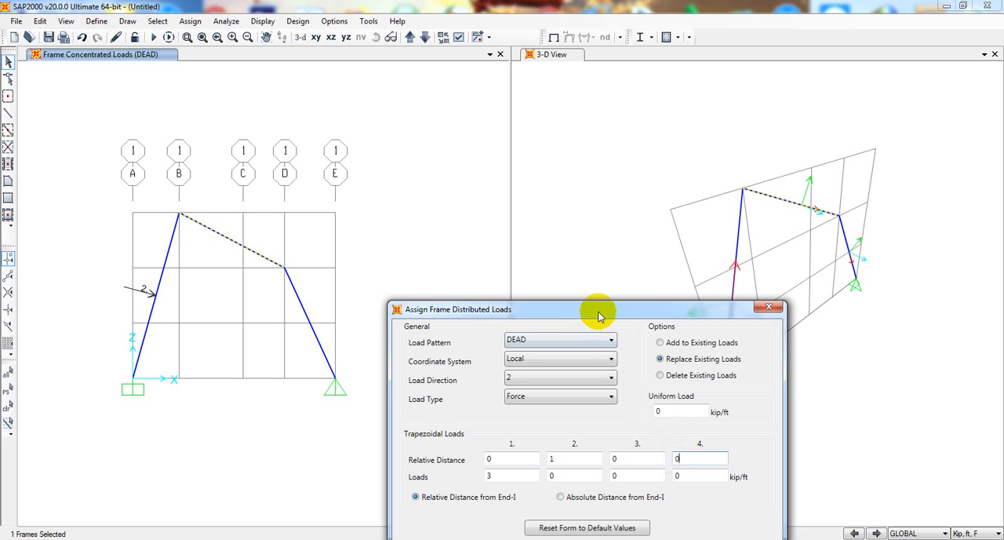
# Review the trapezoidal load entries and change the load at relative distance 0 to -3 kip/ft
pyautogui.moveTo(599, 313); pyautogui.dragTo(509, 314)
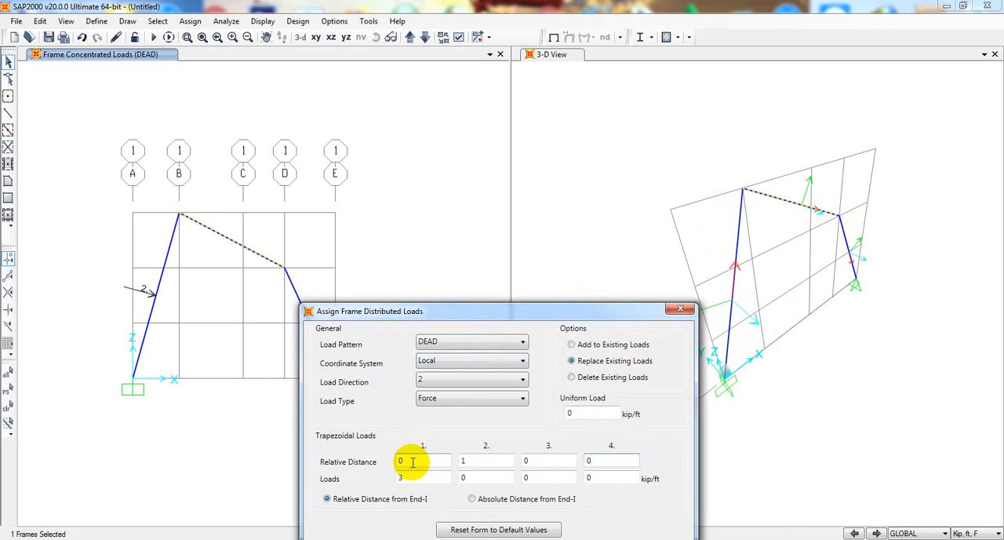
pyautogui.moveTo(404, 461); pyautogui.dragTo(385, 476)
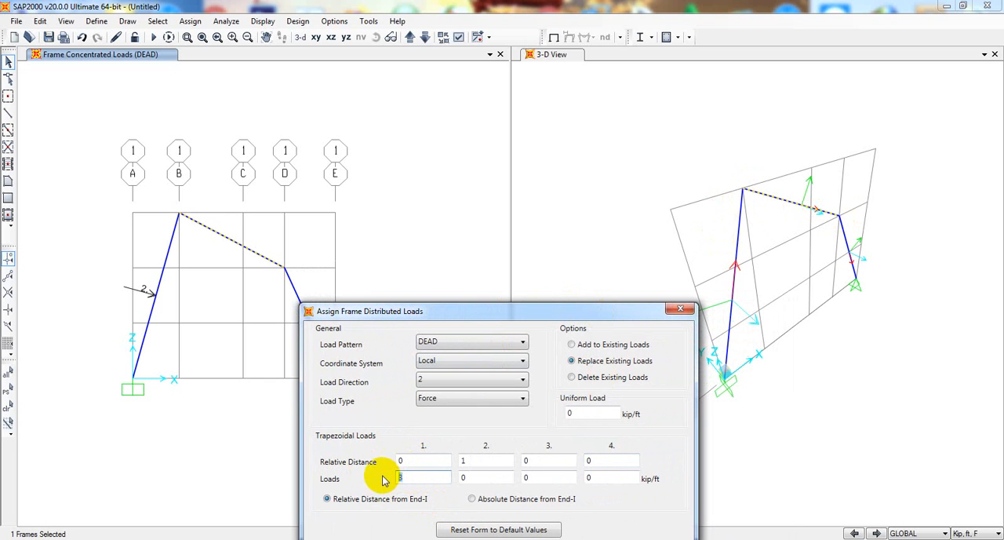
pyautogui.click(490, 460)
pyautogui.write('1')
pyautogui.moveTo(474, 477); pyautogui.dragTo(442, 476)
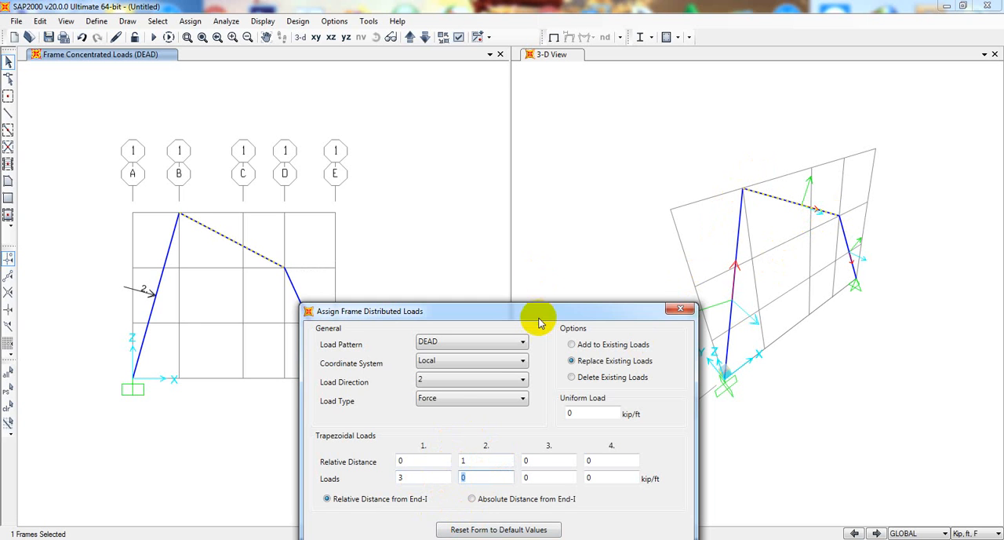
pyautogui.moveTo(540, 322); pyautogui.dragTo(472, 180)
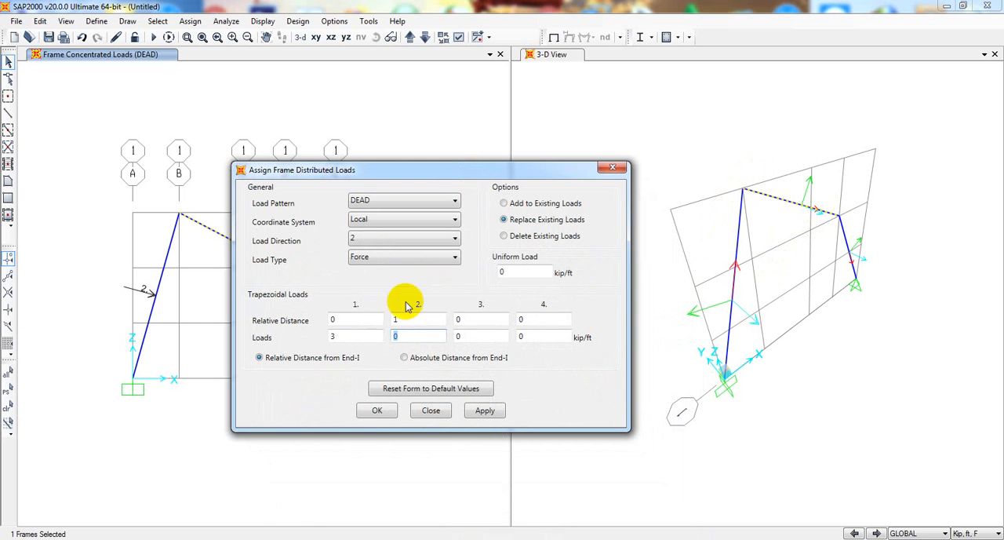
pyautogui.doubleClick(332, 337)
pyautogui.write('3')
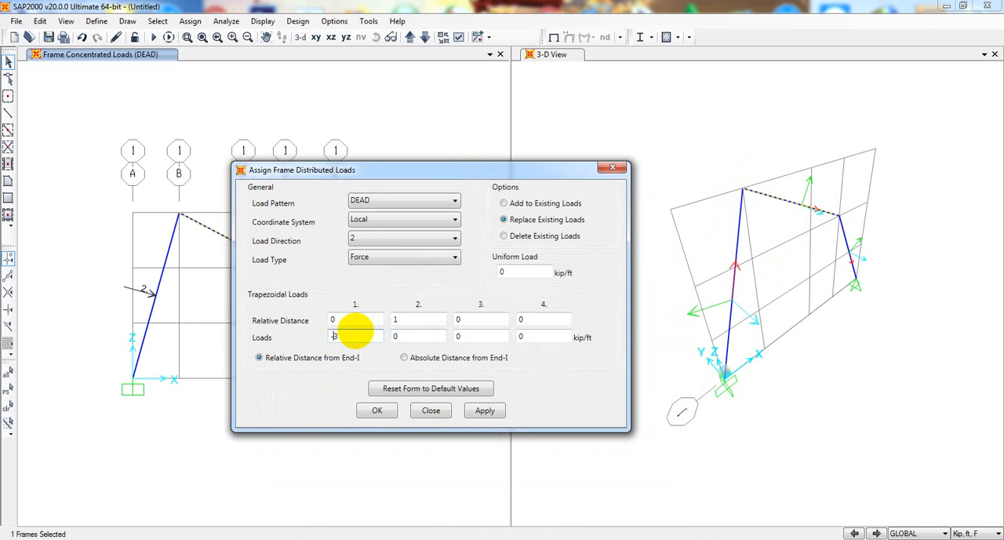
pyautogui.write('-')
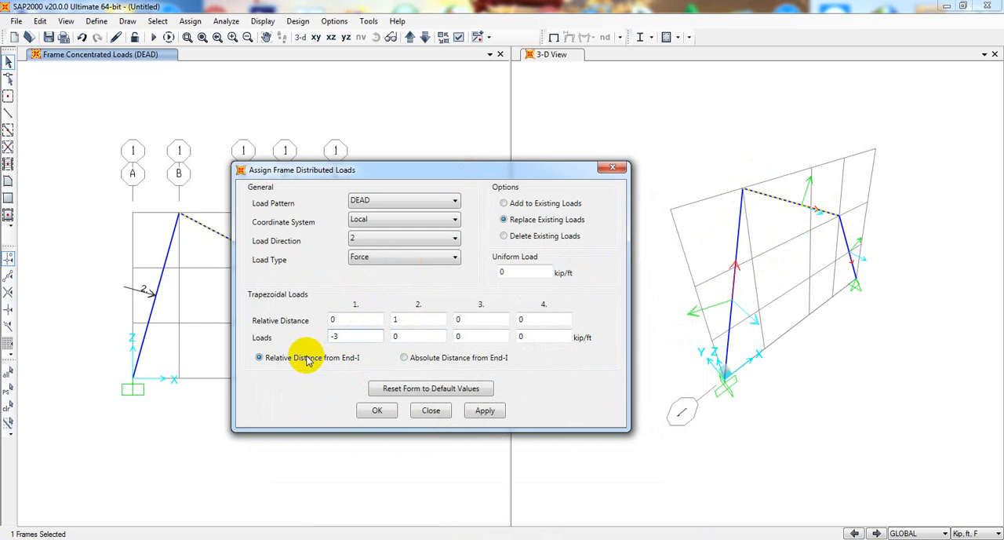
# Apply the trapezoidal load of -3 kip/ft at relative distance 0 to the sloping member between B and D
pyautogui.moveTo(432, 173); pyautogui.dragTo(674, 203)
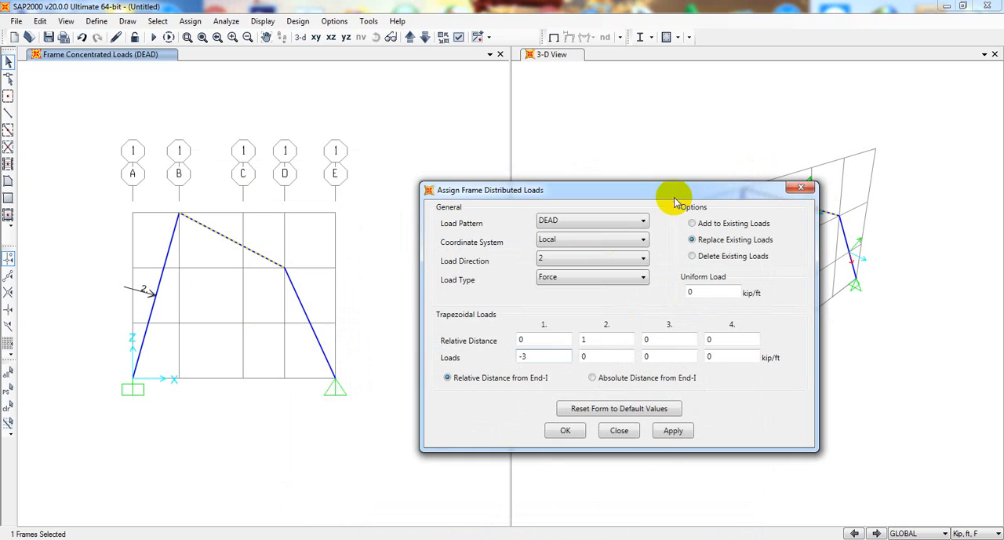
pyautogui.click(672, 433)
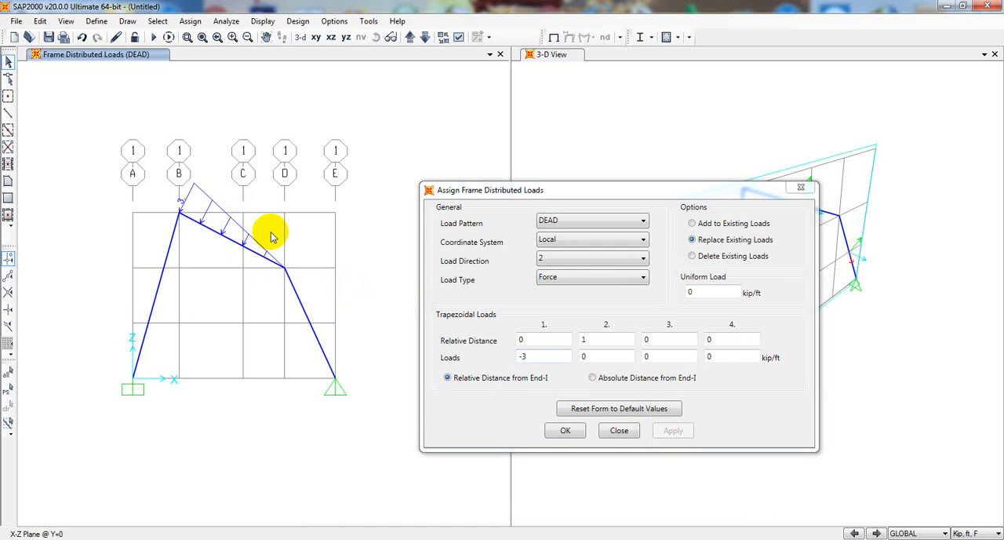
pyautogui.moveTo(549, 197); pyautogui.dragTo(572, 242)
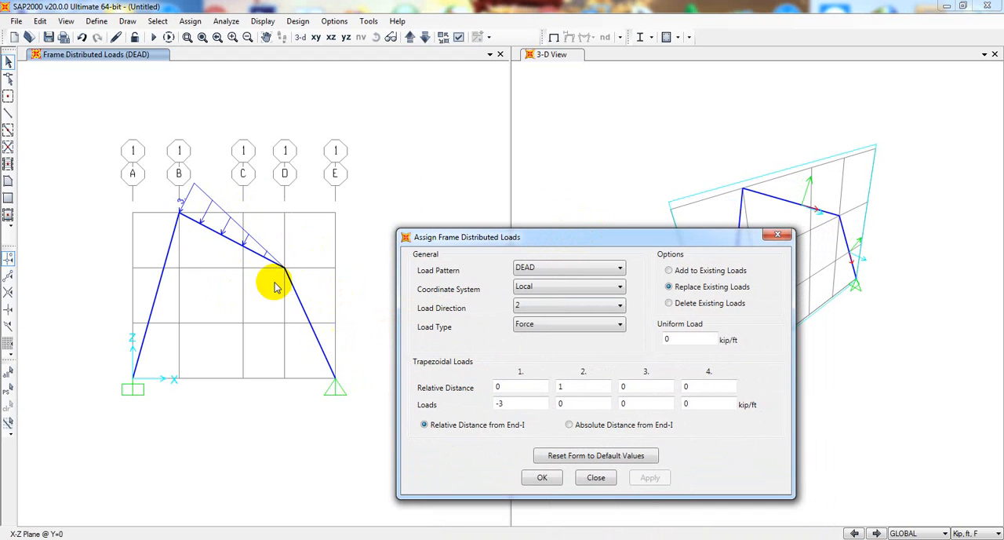
pyautogui.moveTo(562, 236); pyautogui.dragTo(578, 234)
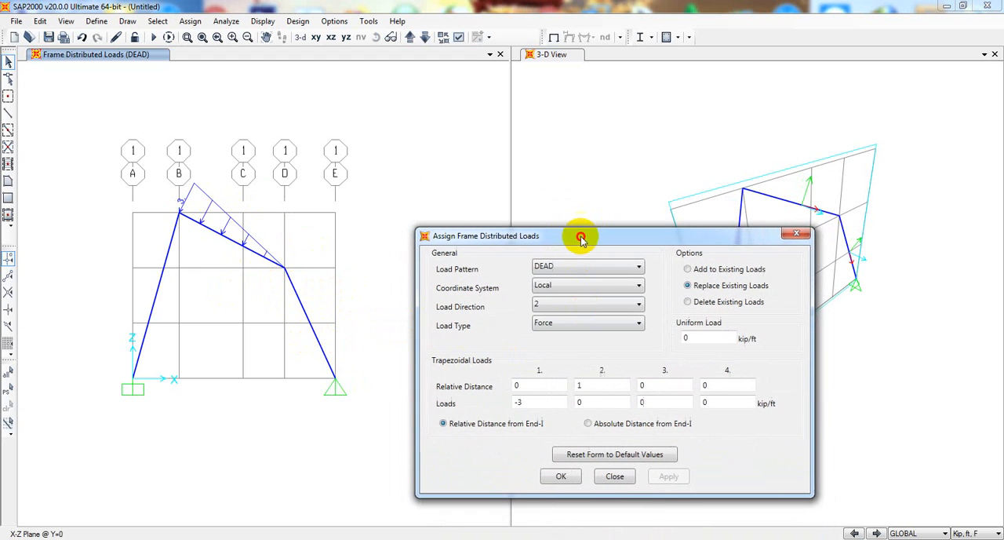
# Select the inclined member between D and E and enter a uniform load of -1 kip/ft in local direction 2
pyautogui.click(306, 315)
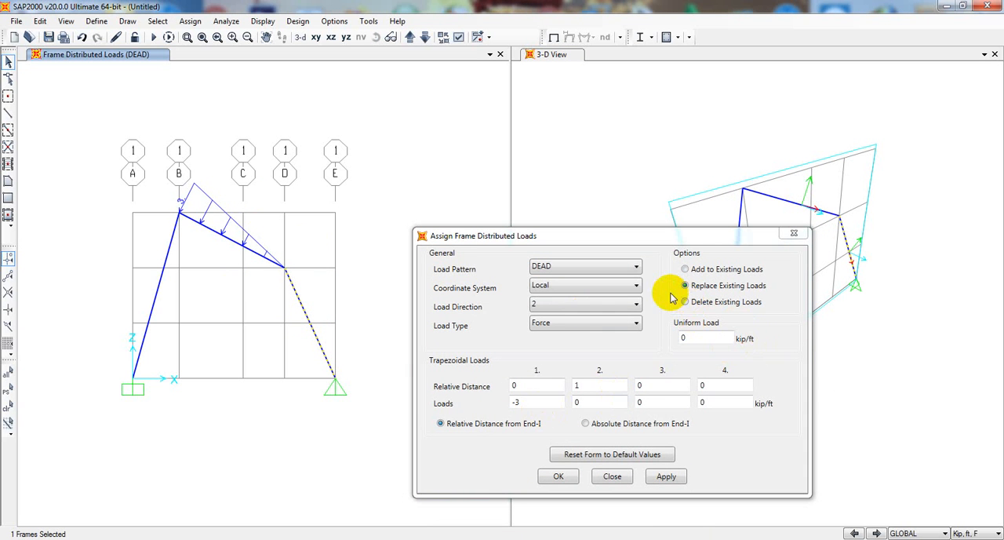
pyautogui.moveTo(665, 243); pyautogui.dragTo(652, 400)
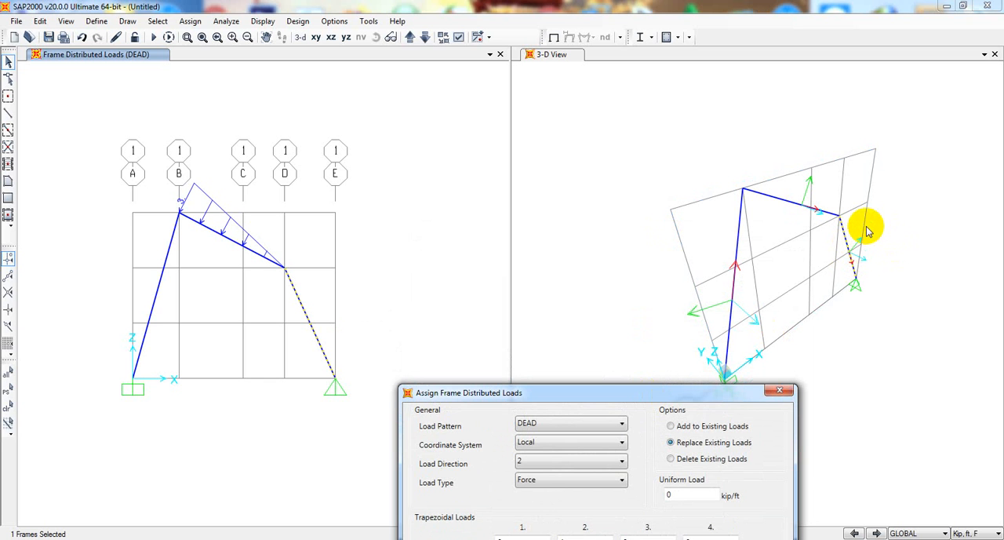
pyautogui.moveTo(655, 392); pyautogui.dragTo(735, 269)
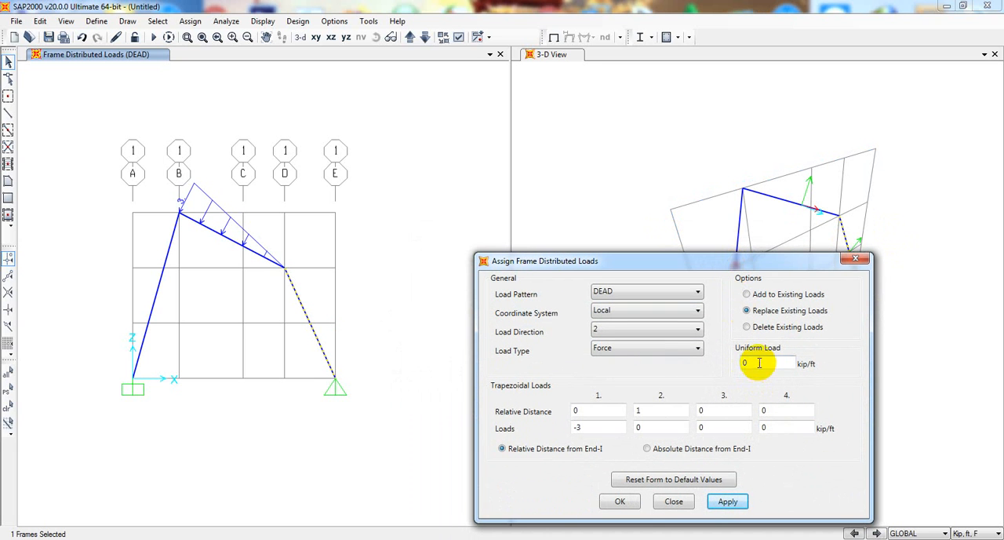
pyautogui.moveTo(760, 363); pyautogui.dragTo(629, 370)
pyautogui.click(754, 363)
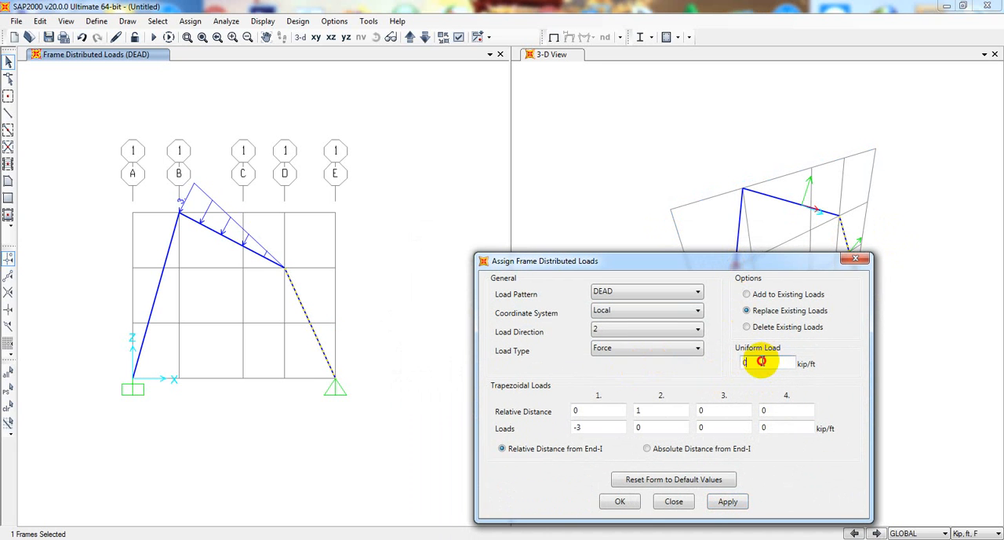
pyautogui.moveTo(761, 361); pyautogui.dragTo(727, 361)
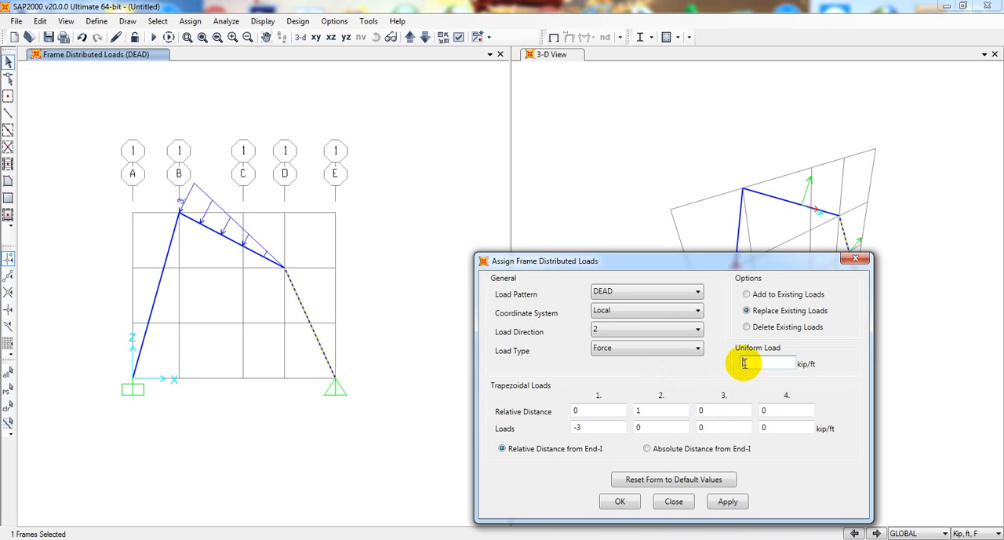
pyautogui.click(687, 390)
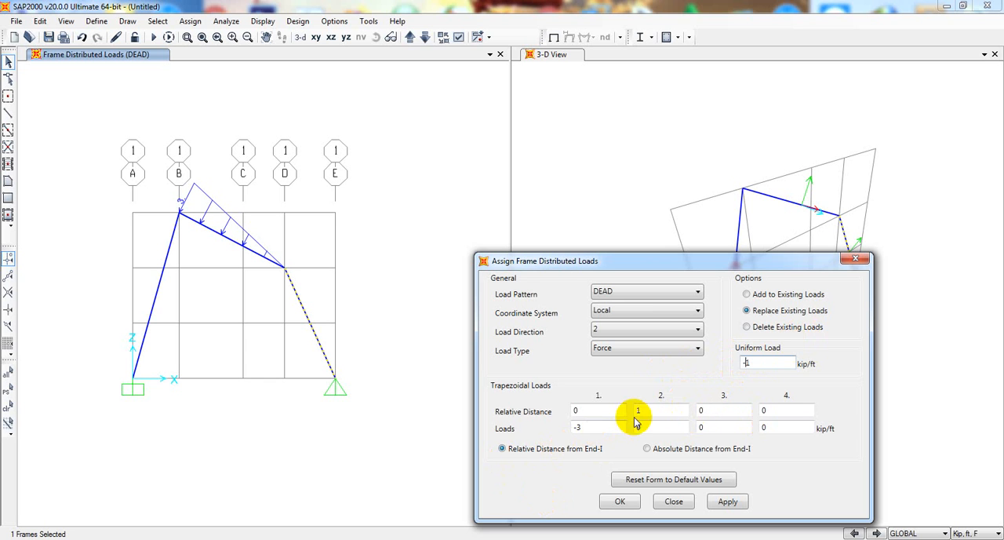
# Set the remaining trapezoidal distance and load entries to 0 and apply the uniform load to the member between D and E
pyautogui.moveTo(647, 409); pyautogui.dragTo(493, 445)
pyautogui.write('0')
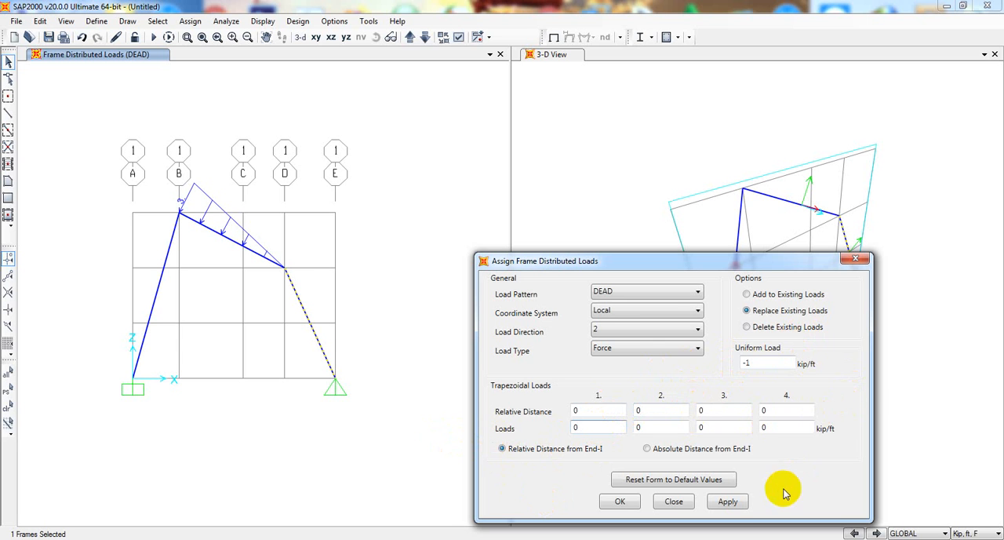
pyautogui.click(728, 503)
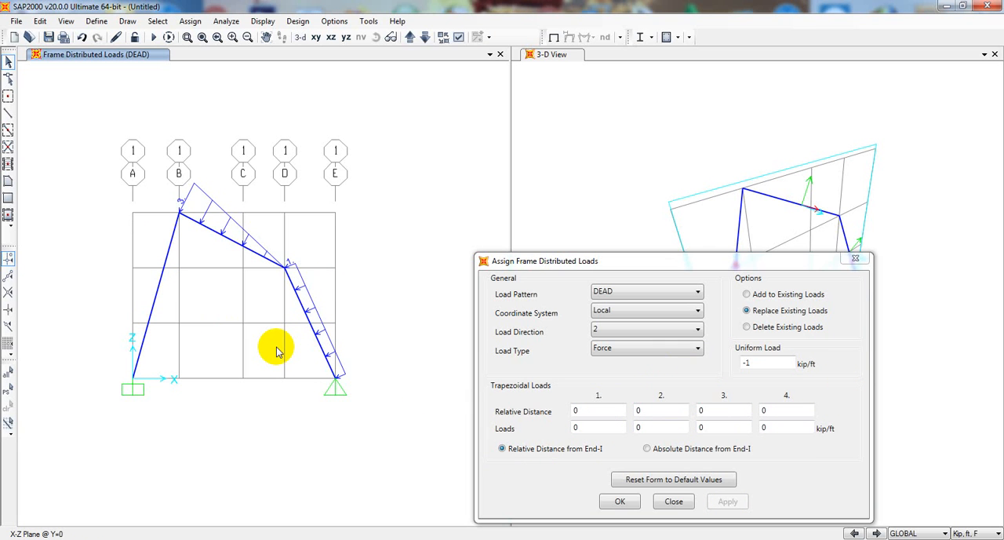
pyautogui.click(855, 258)
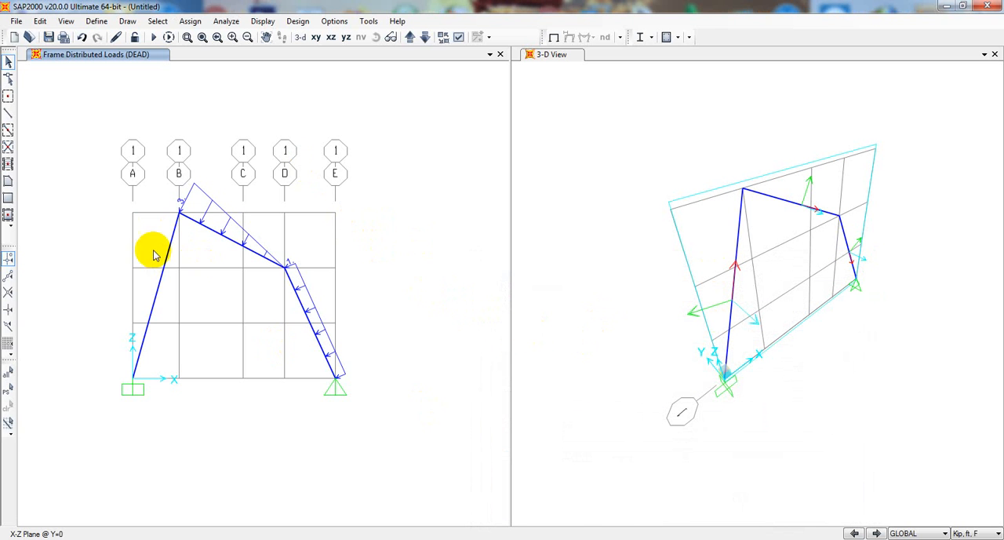
# Set the self weight multiplier of the DEAD load pattern to 0
pyautogui.click(96, 21)
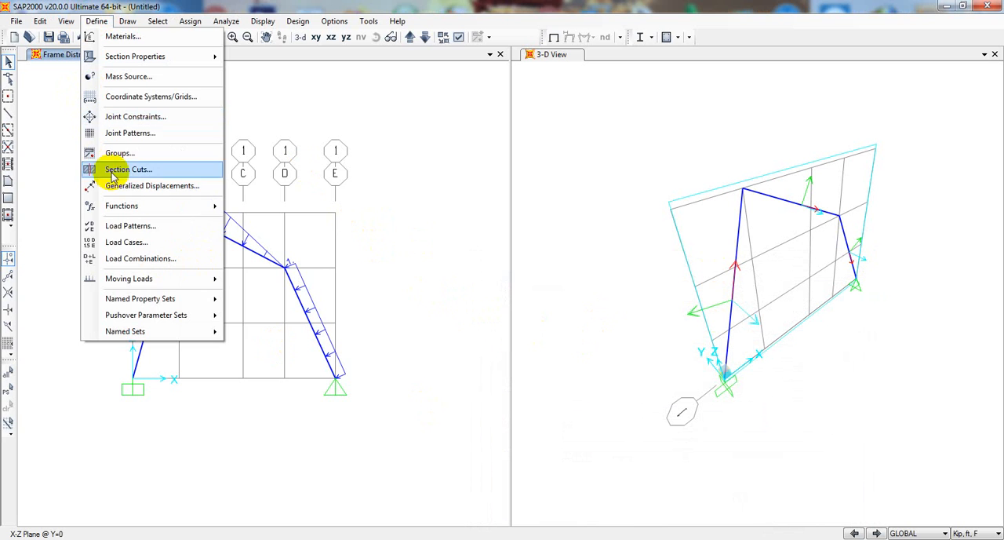
pyautogui.click(138, 226)
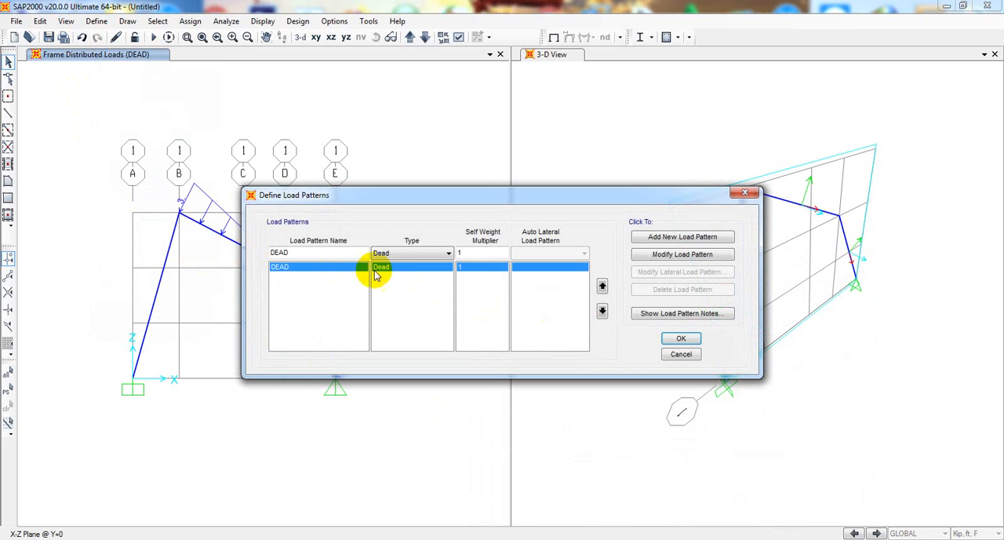
pyautogui.doubleClick(470, 252)
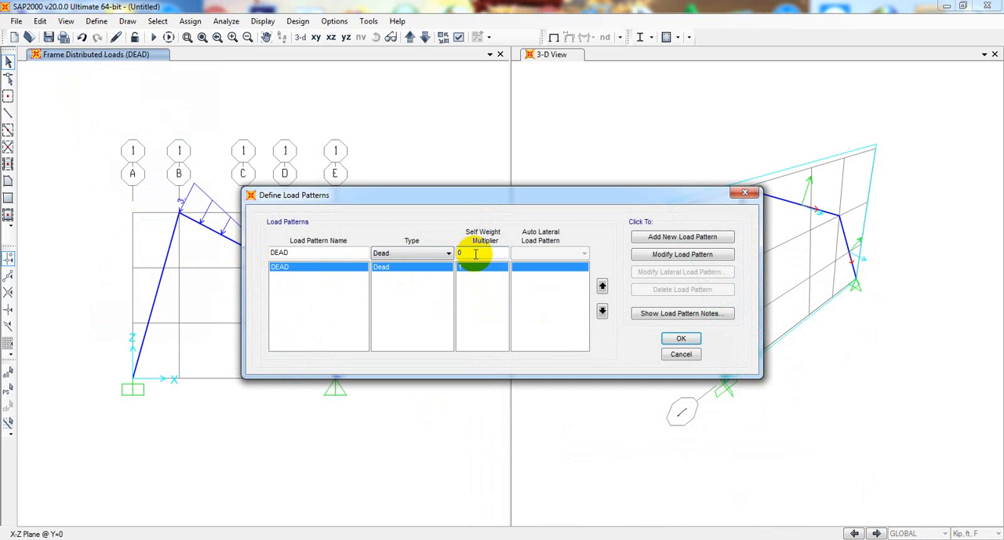
pyautogui.write('0')
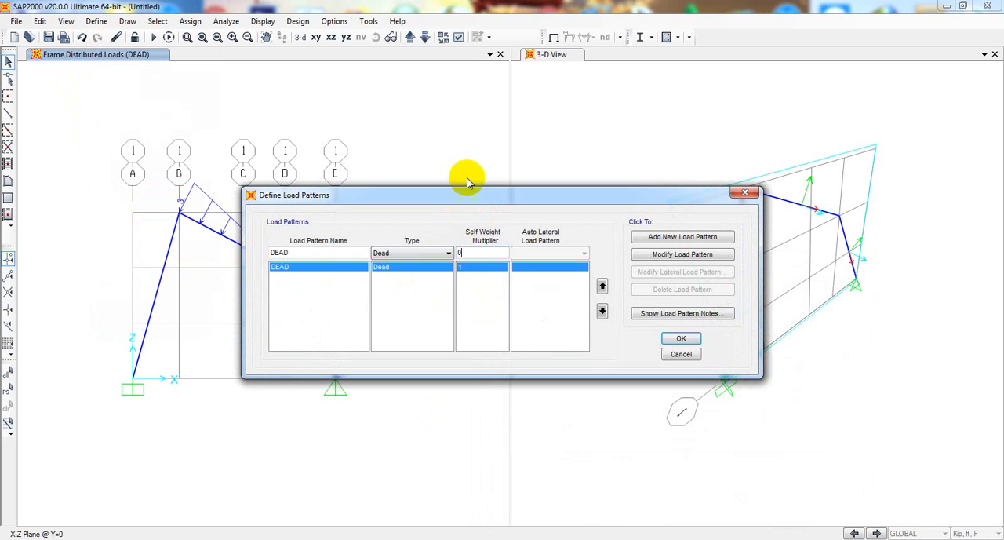
pyautogui.click(682, 342)
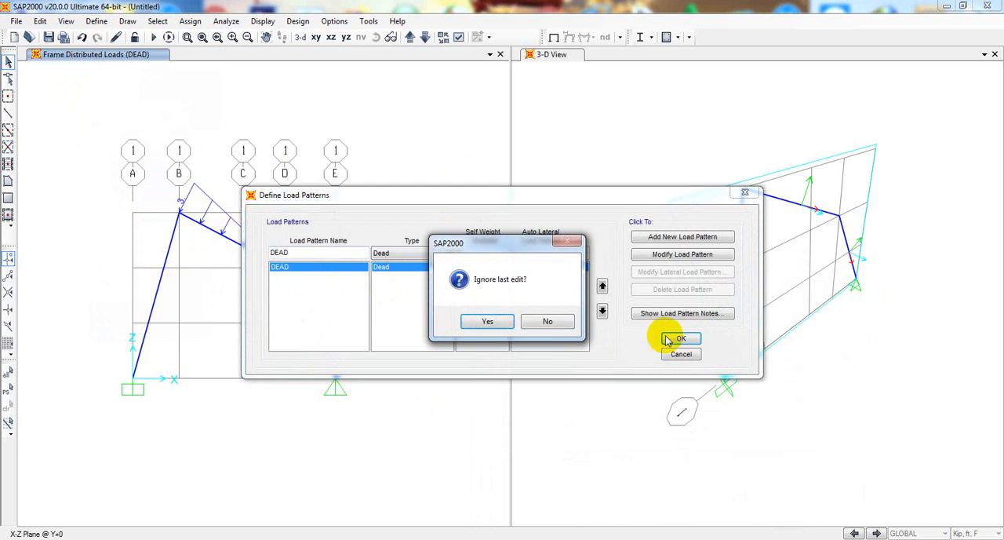
pyautogui.click(547, 322)
pyautogui.click(667, 255)
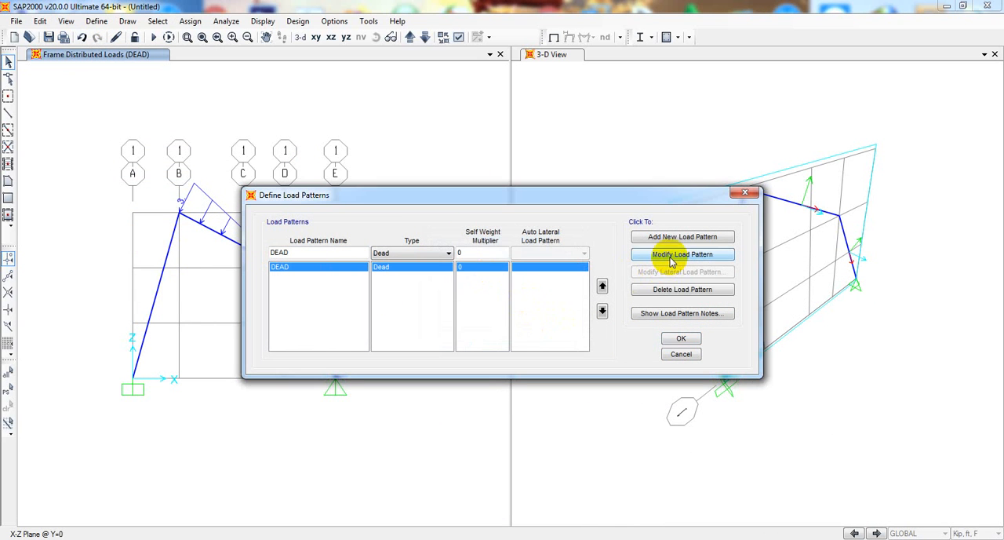
pyautogui.click(679, 338)
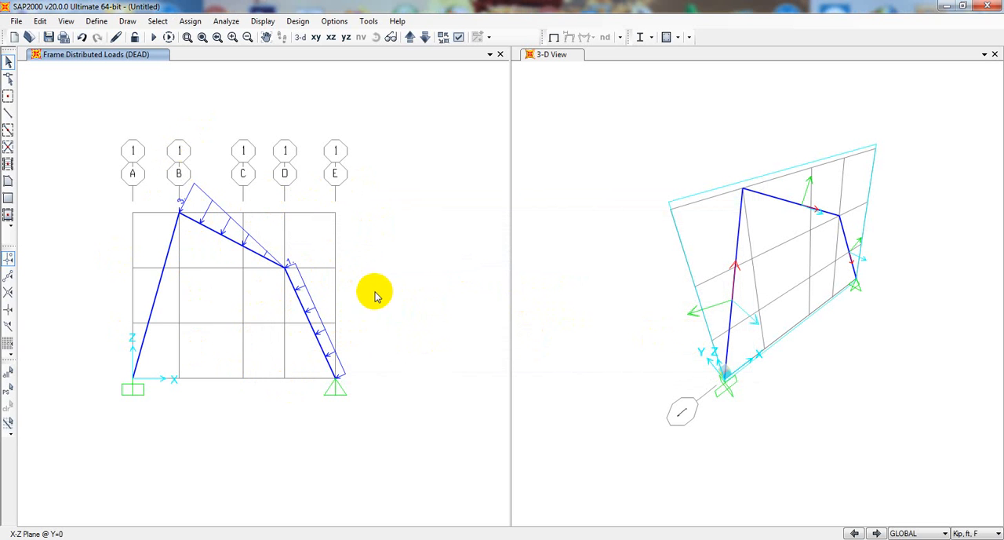
# Check the load assignments on the inclined member between A and B
pyautogui.rightClick(154, 306)
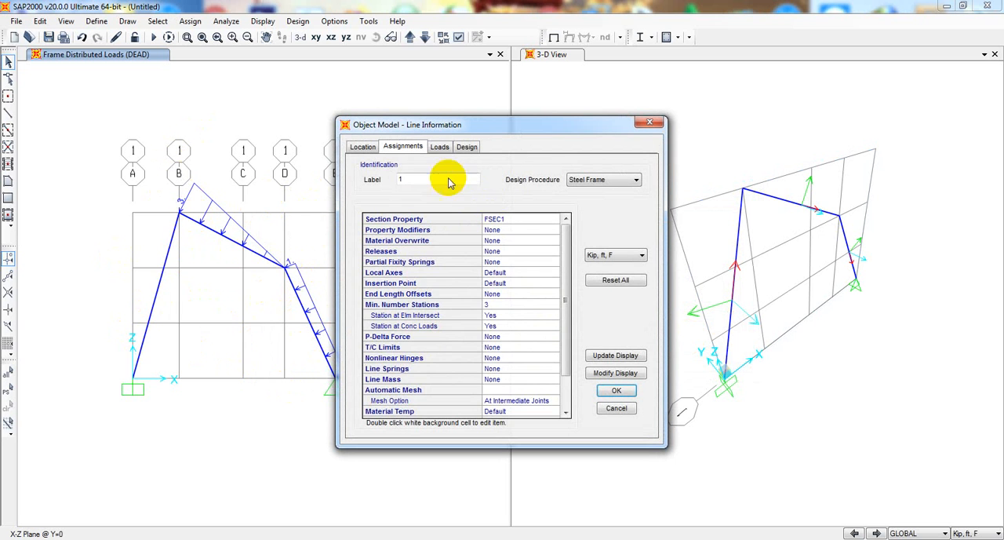
pyautogui.click(440, 147)
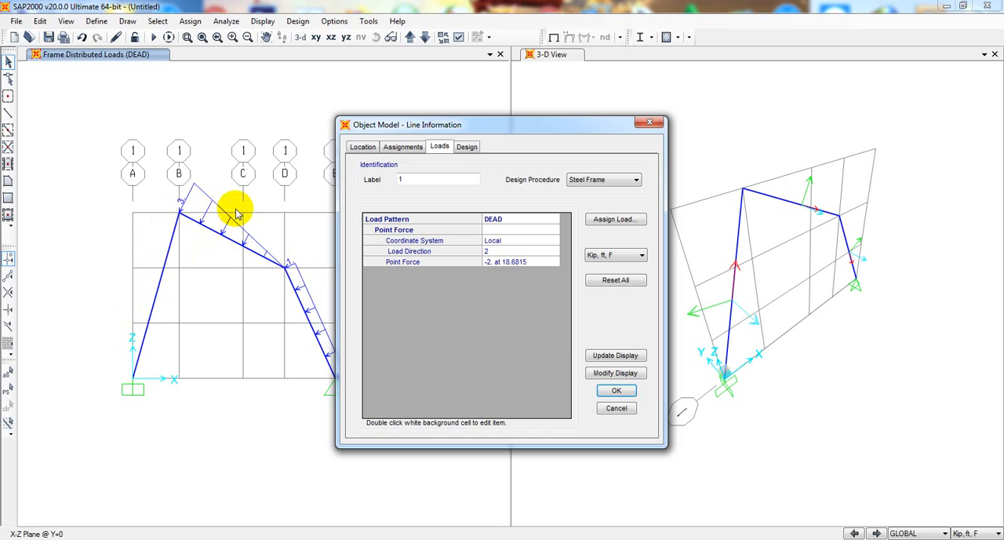
pyautogui.click(617, 392)
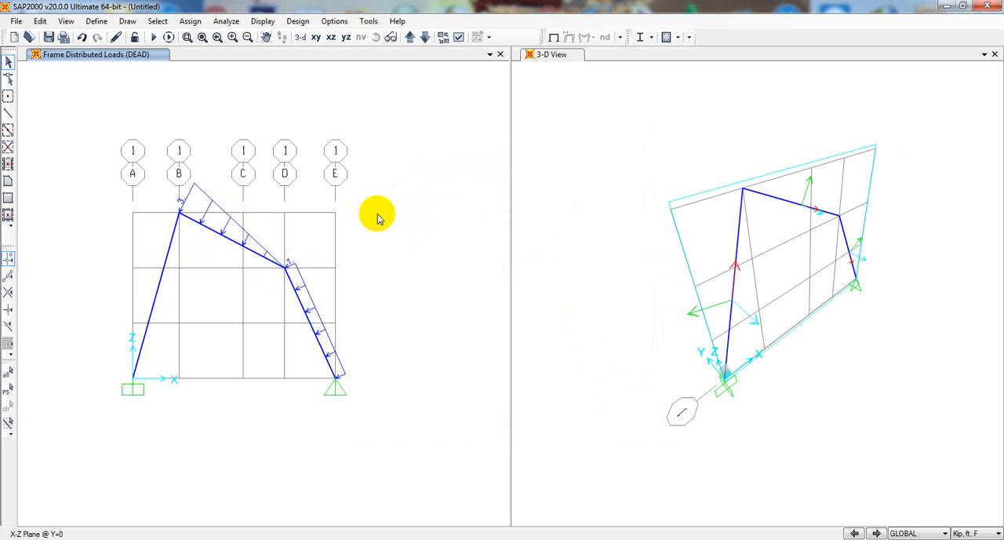
# Set the MODAL case to Do Not Run and start the analysis with the DEAD case
pyautogui.click(161, 44)
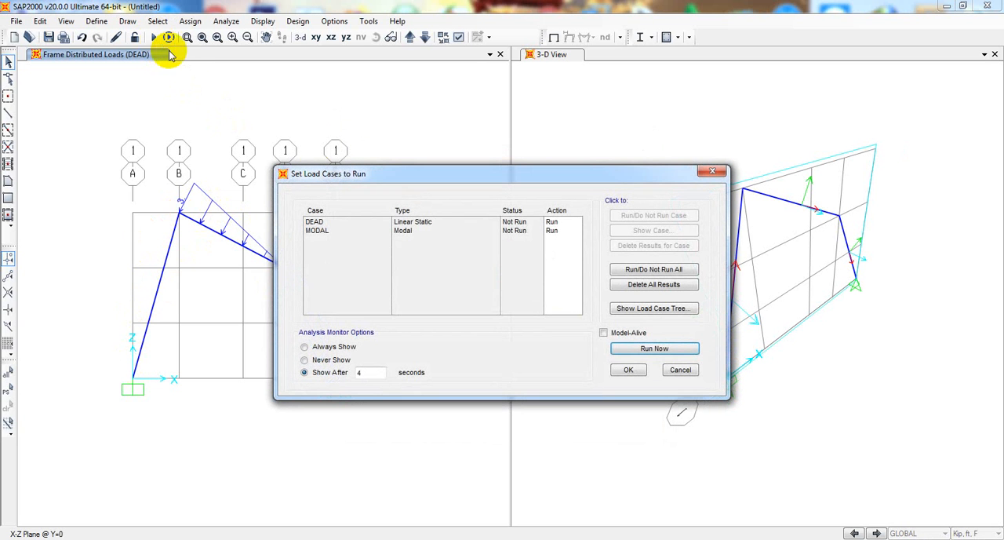
pyautogui.click(511, 231)
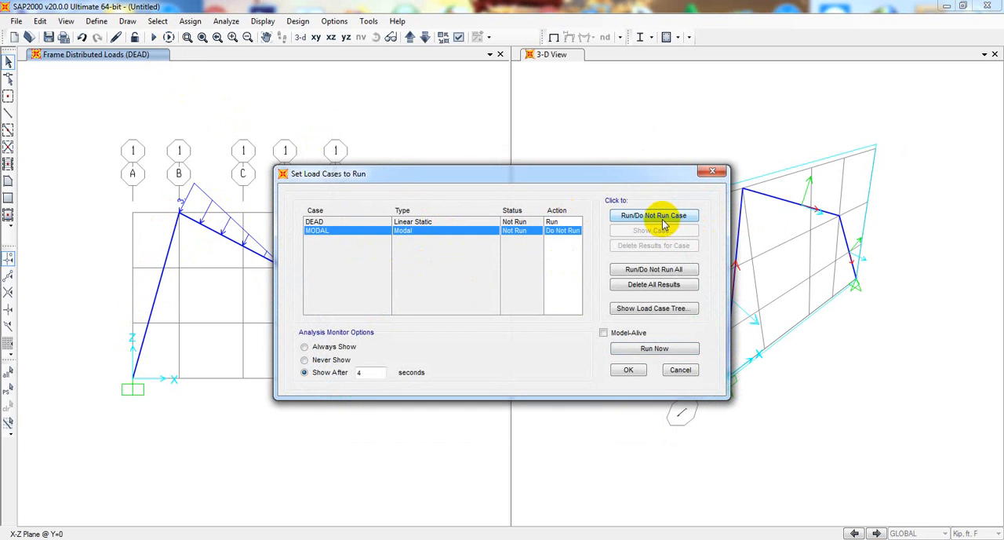
pyautogui.click(655, 348)
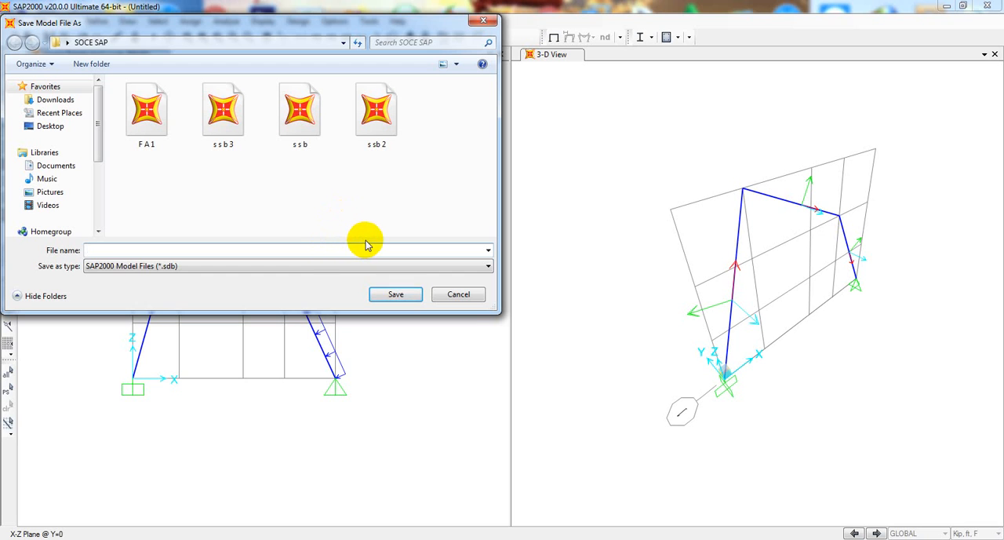
# Save the model as FA 2 in the SOCE SAP folder so the analysis can run
pyautogui.write('FA 2')
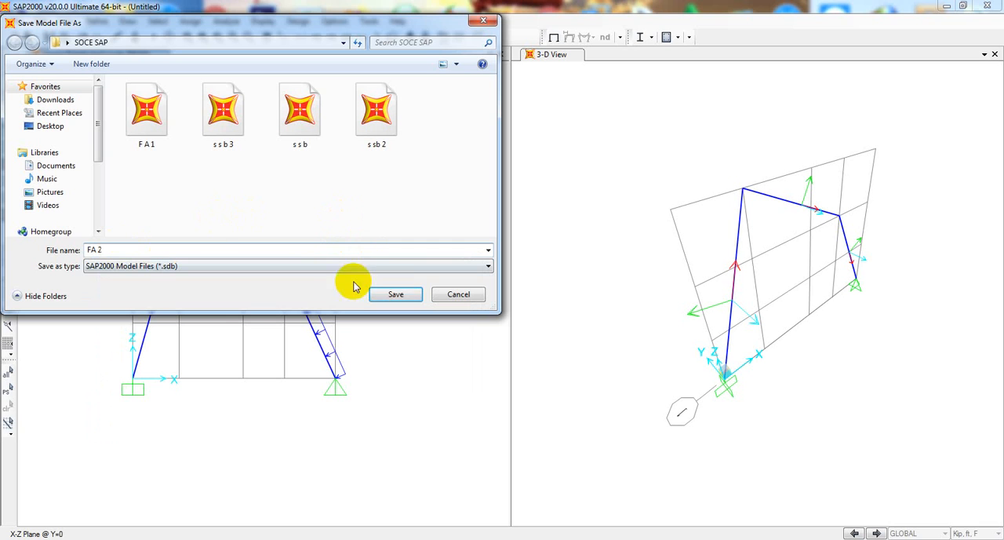
pyautogui.click(398, 294)
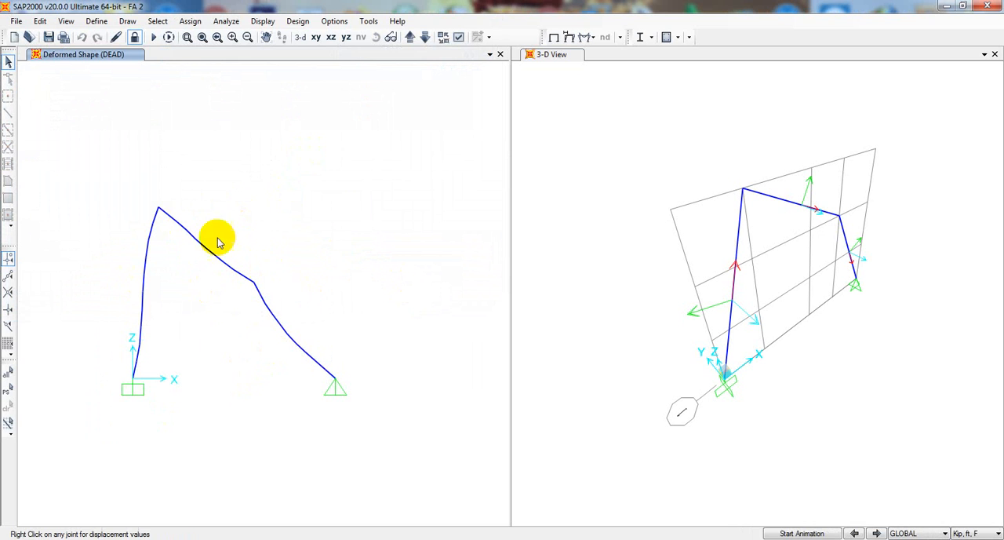
# Display the joint reactions of the DEAD case as arrows in the X-Z view and uncover the whole frame
pyautogui.click(599, 357)
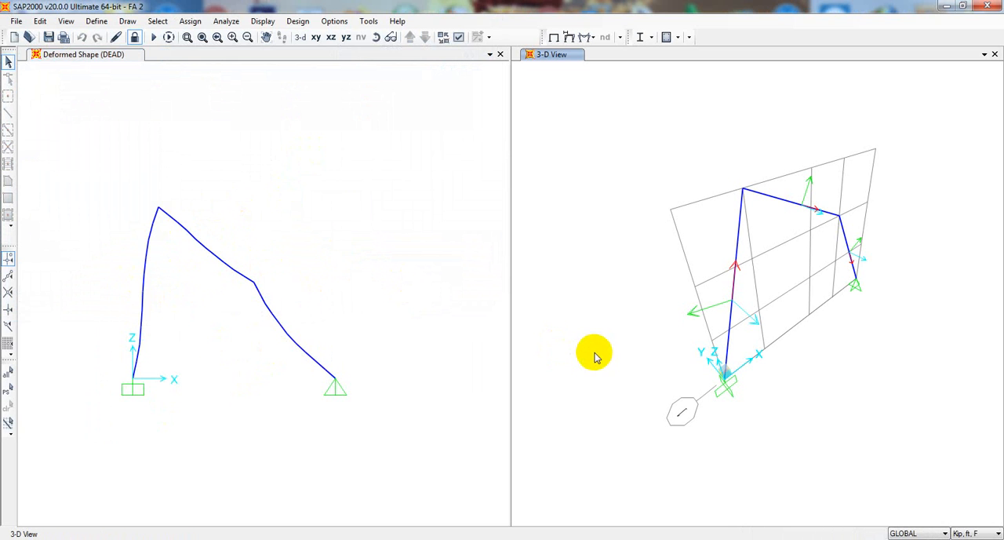
pyautogui.click(355, 302)
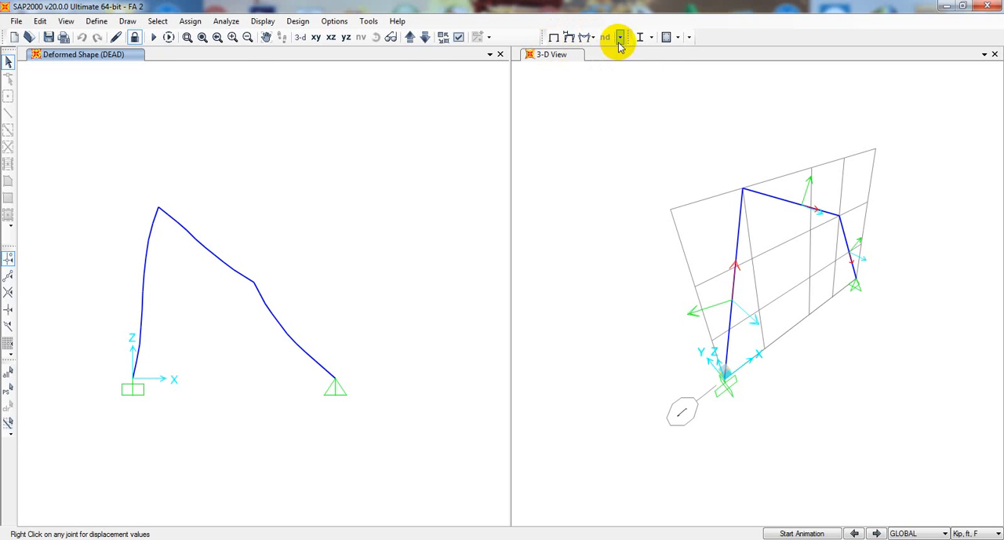
pyautogui.click(263, 21)
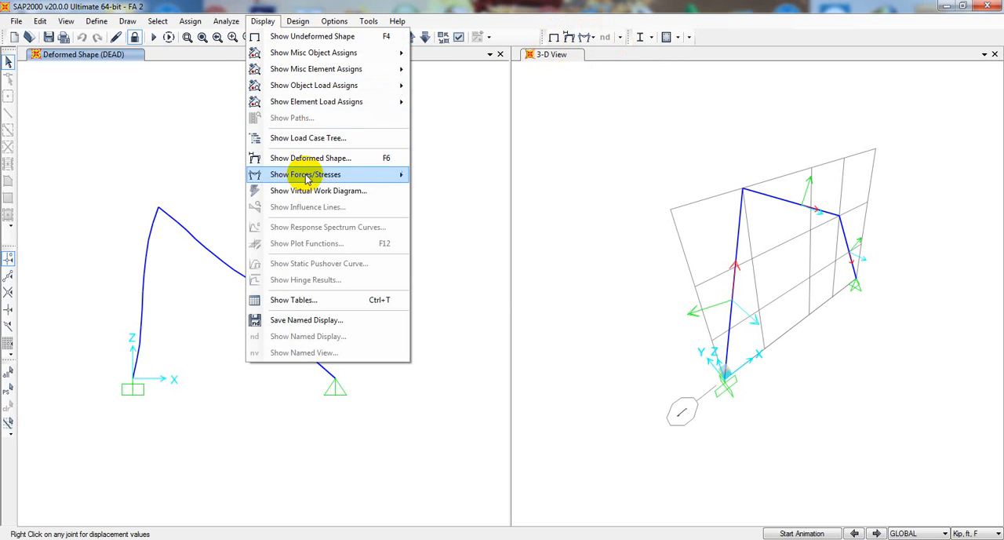
pyautogui.moveTo(313, 182)
pyautogui.click(466, 179)
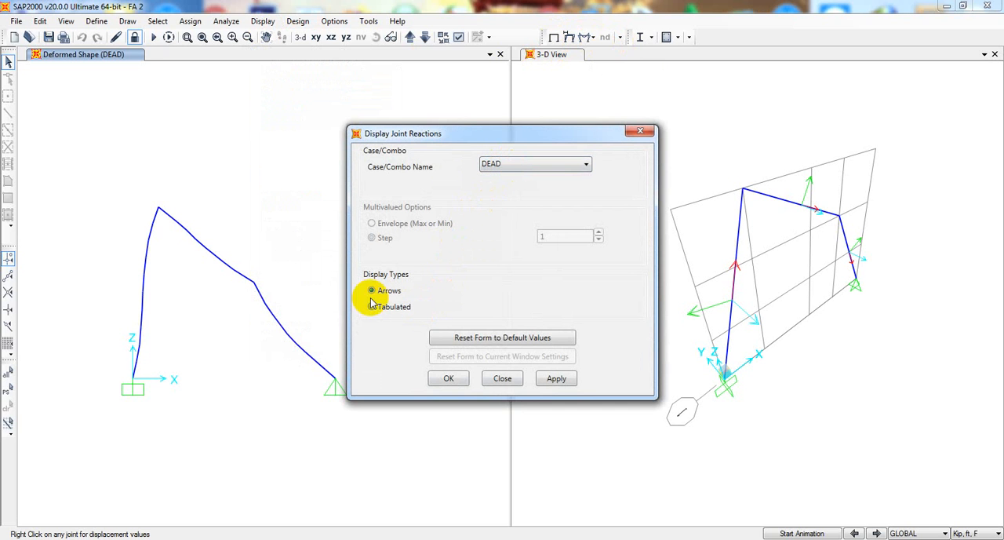
pyautogui.click(557, 378)
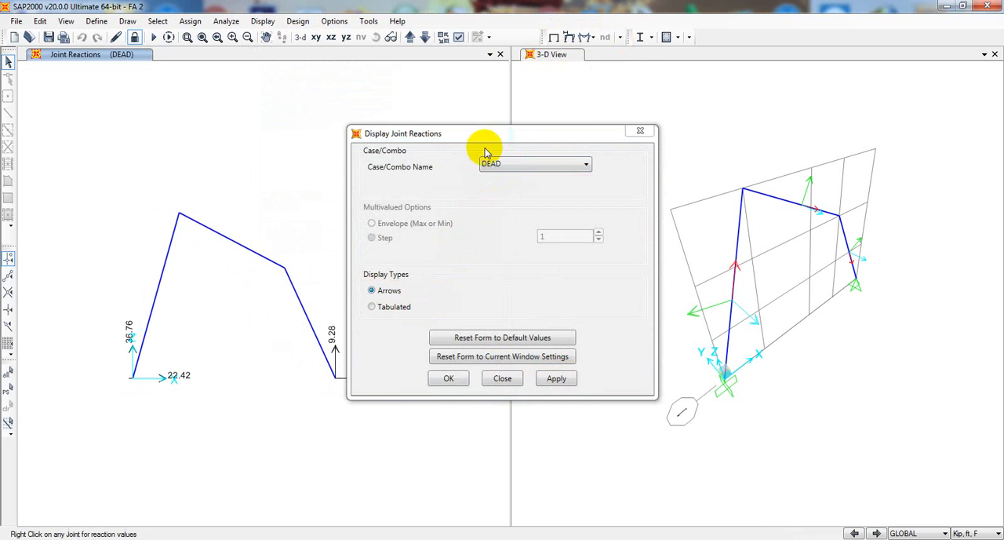
pyautogui.moveTo(485, 135); pyautogui.dragTo(701, 116)
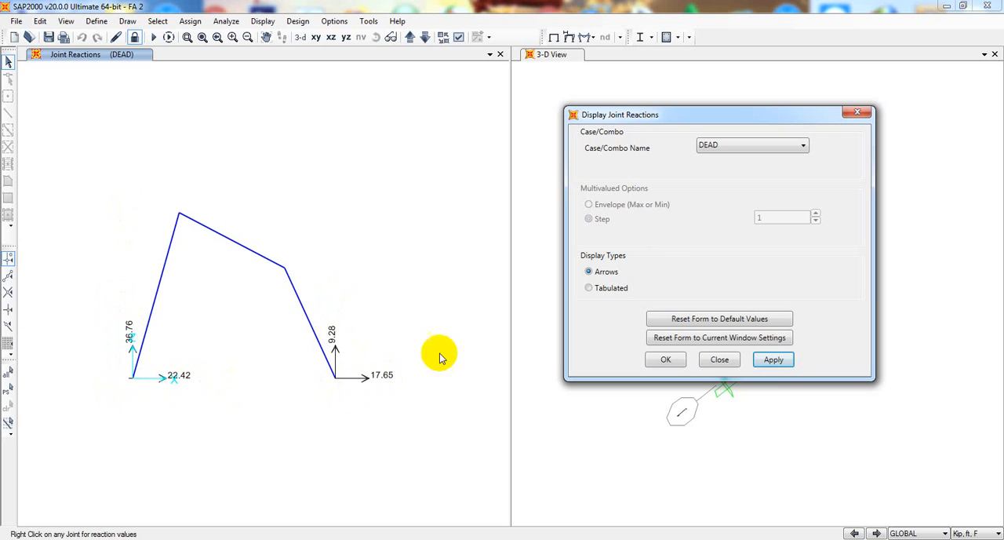
# Close the joint reactions settings and display the axial force diagram of the DEAD case on the frame in the X-Z view
pyautogui.click(719, 360)
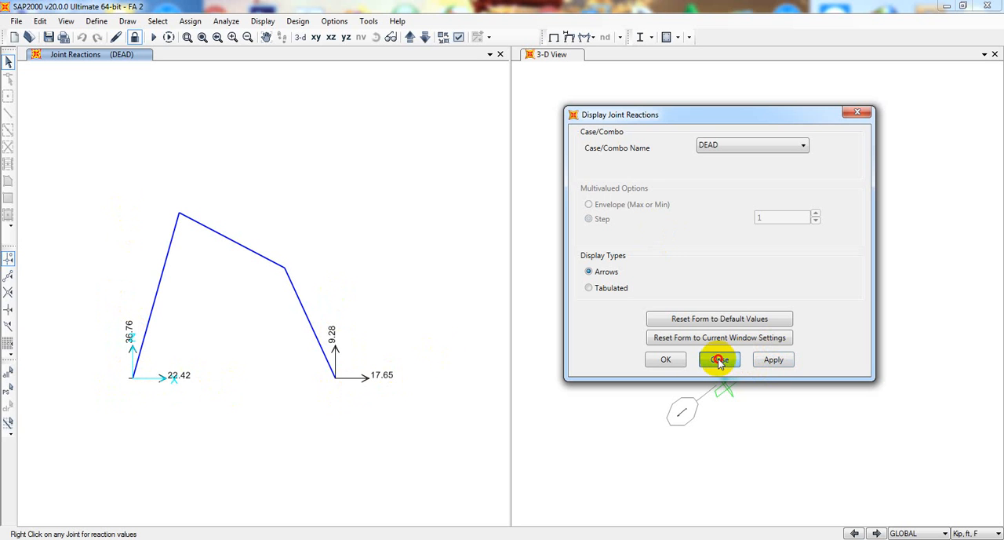
pyautogui.click(262, 22)
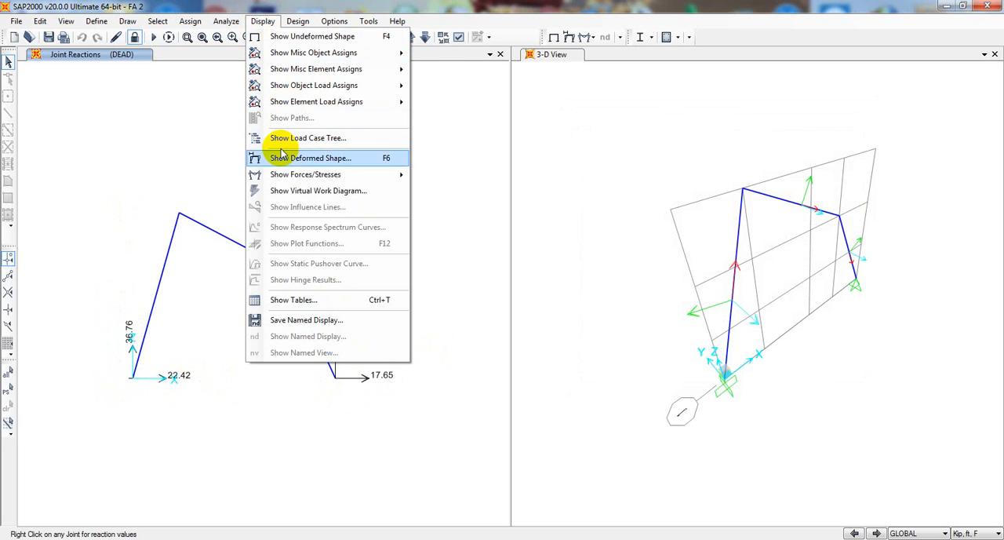
pyautogui.moveTo(306, 178)
pyautogui.click(455, 208)
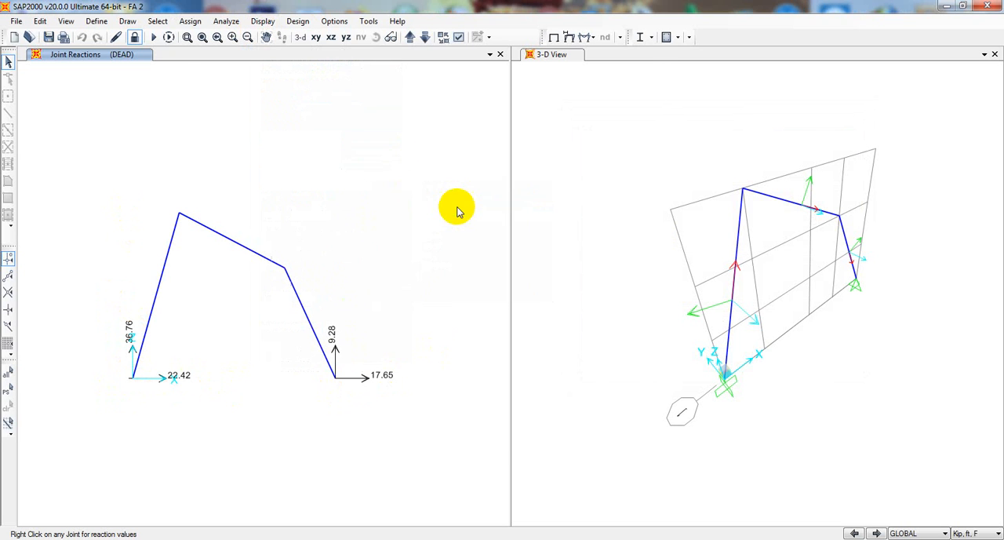
pyautogui.moveTo(490, 64); pyautogui.dragTo(685, 65)
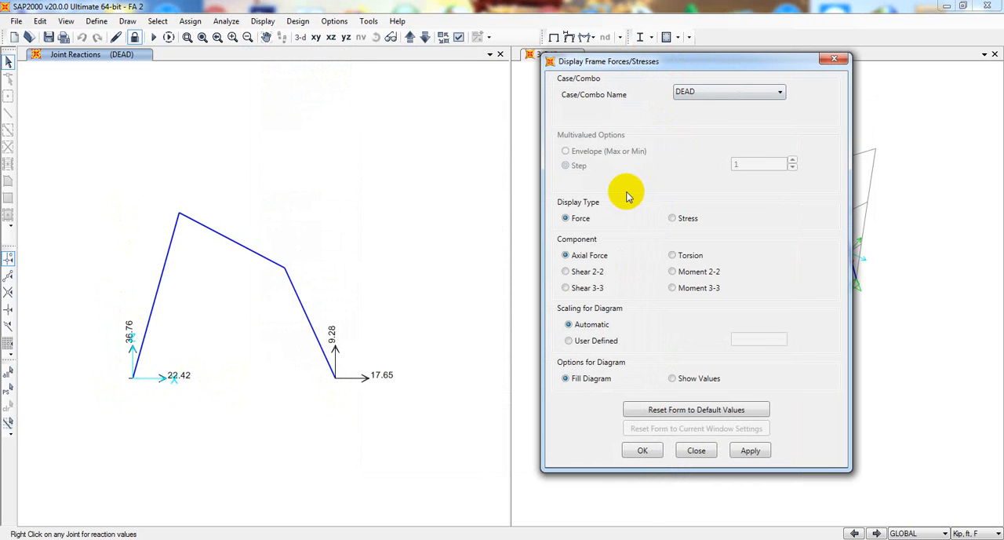
pyautogui.click(580, 275)
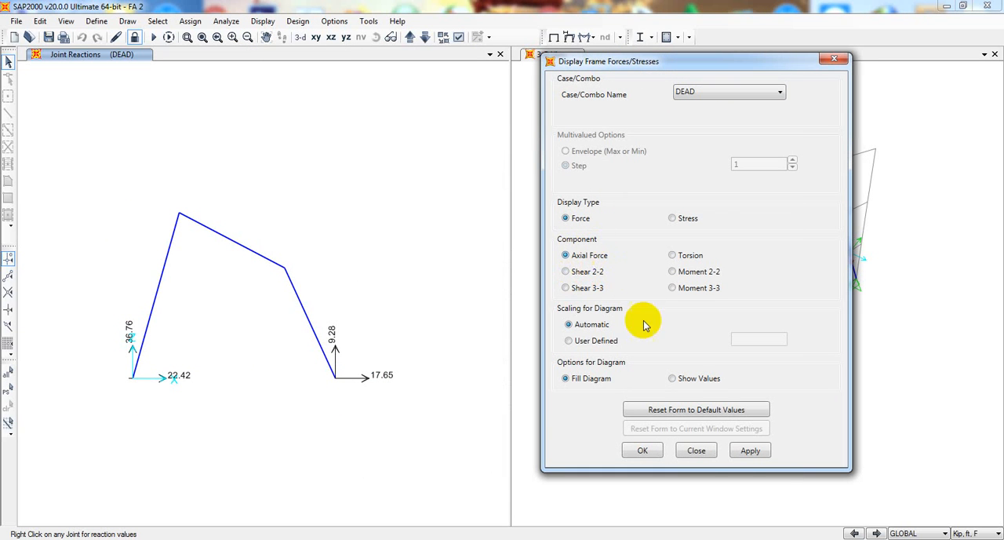
pyautogui.click(746, 452)
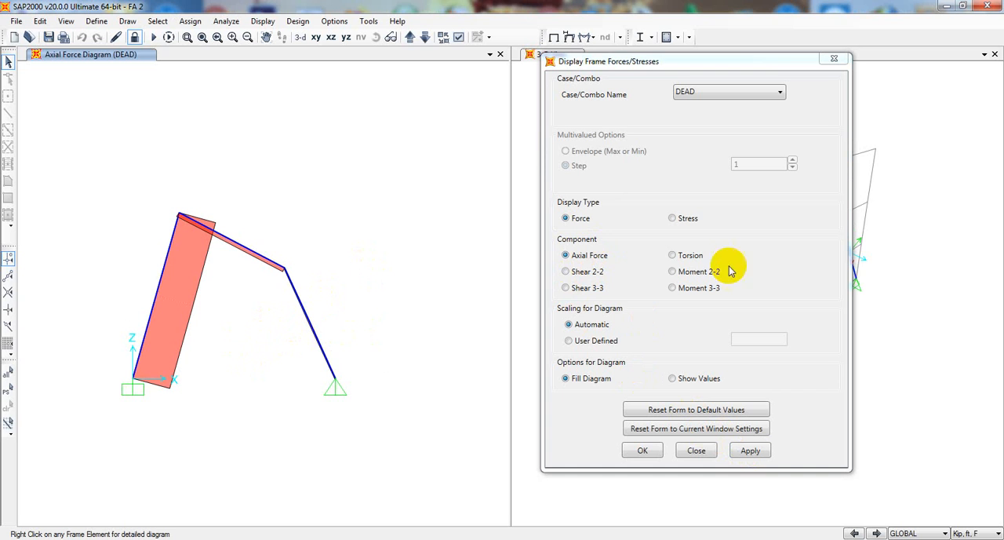
# Display the filled Shear 2-2 diagram of the DEAD case in the X-Z view and enlarge the frame
pyautogui.click(585, 273)
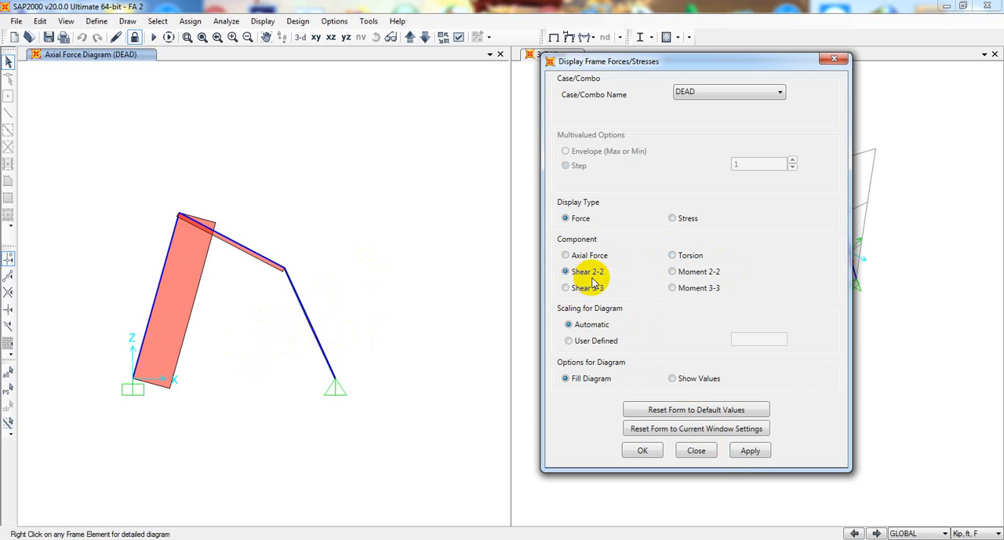
pyautogui.click(750, 451)
pyautogui.moveTo(258, 362); pyautogui.dragTo(267, 360, button='middle')
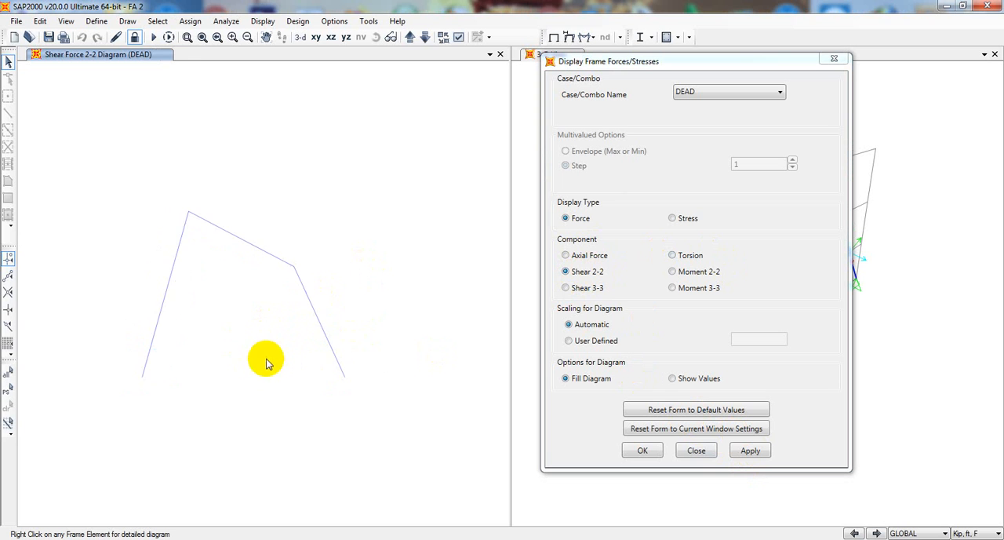
pyautogui.scroll(2, 268, 349)
pyautogui.scroll(3, 268, 350)
pyautogui.moveTo(231, 328); pyautogui.dragTo(279, 350, button='middle')
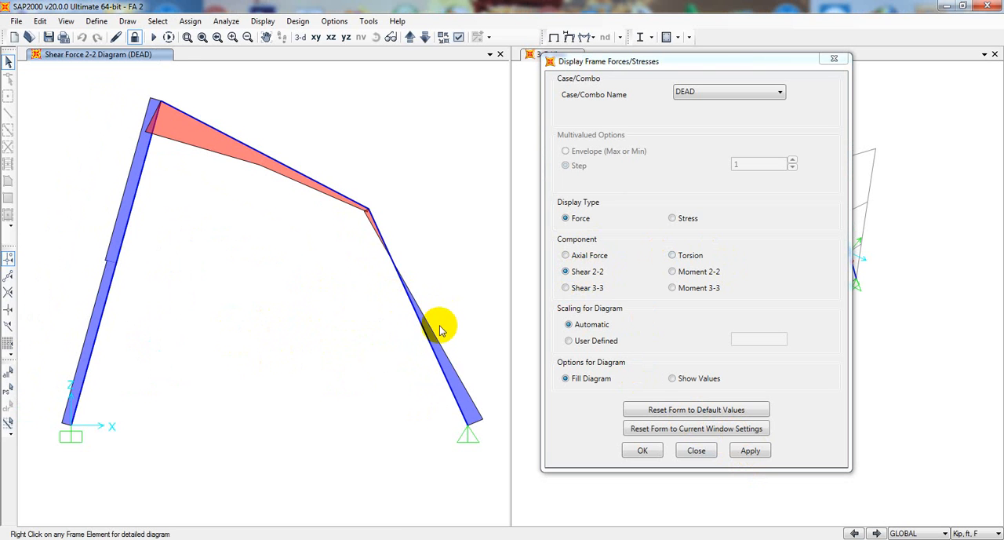
pyautogui.moveTo(690, 66); pyautogui.dragTo(632, 155)
pyautogui.moveTo(545, 146); pyautogui.dragTo(608, 102)
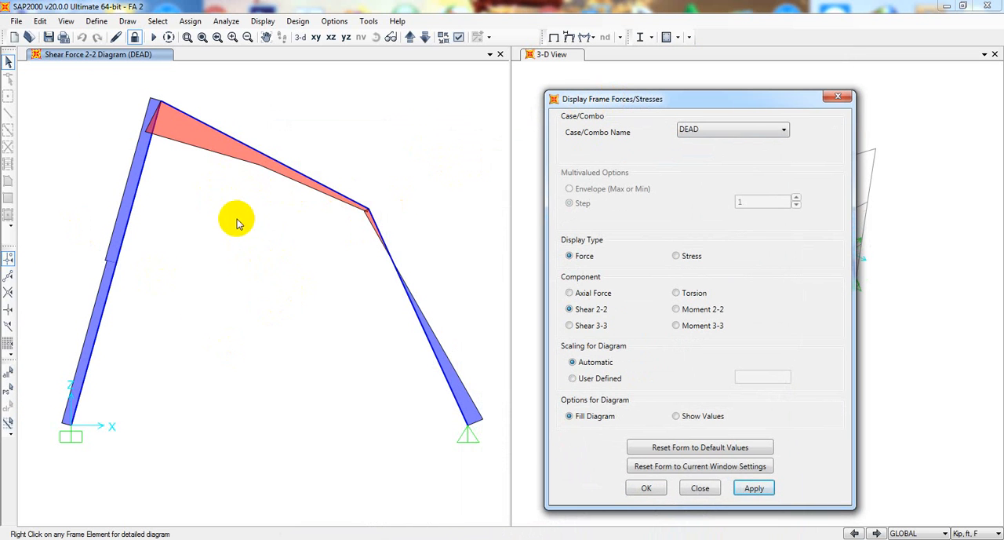
# Display the filled Moment 3-3 diagram of the DEAD case in the 3-D view window
pyautogui.moveTo(672, 94); pyautogui.dragTo(476, 72)
pyautogui.click(699, 168)
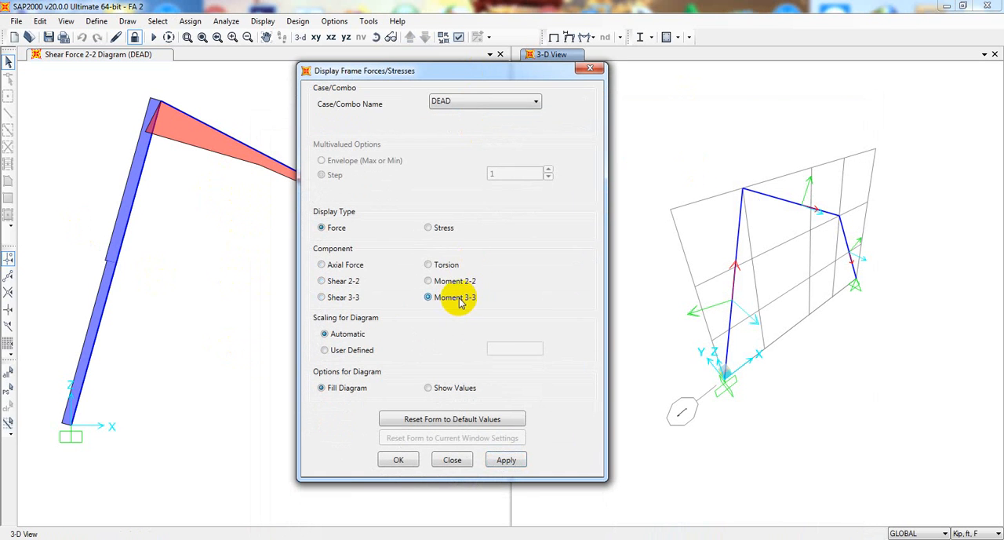
pyautogui.click(507, 460)
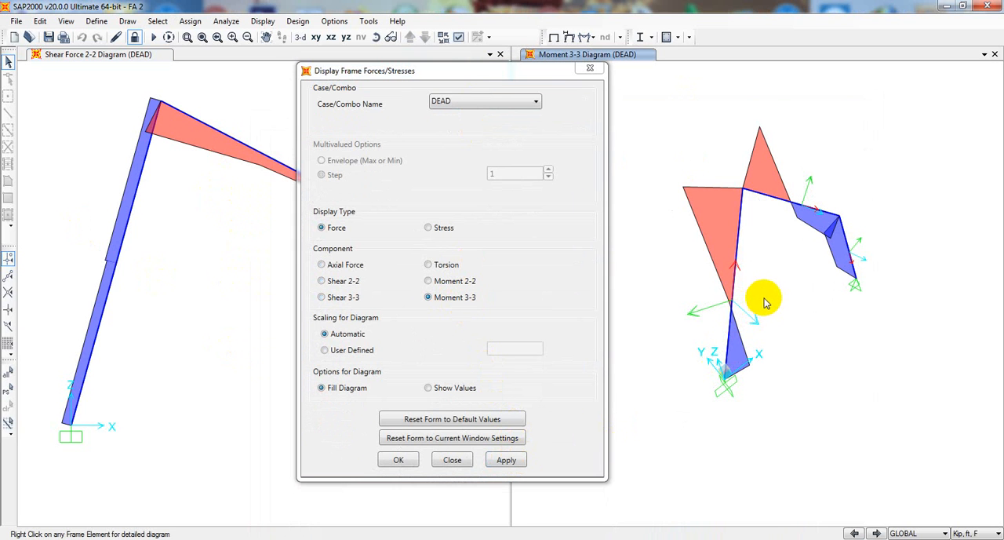
pyautogui.moveTo(767, 299); pyautogui.dragTo(765, 310, button='middle')
pyautogui.scroll(3, 774, 238)
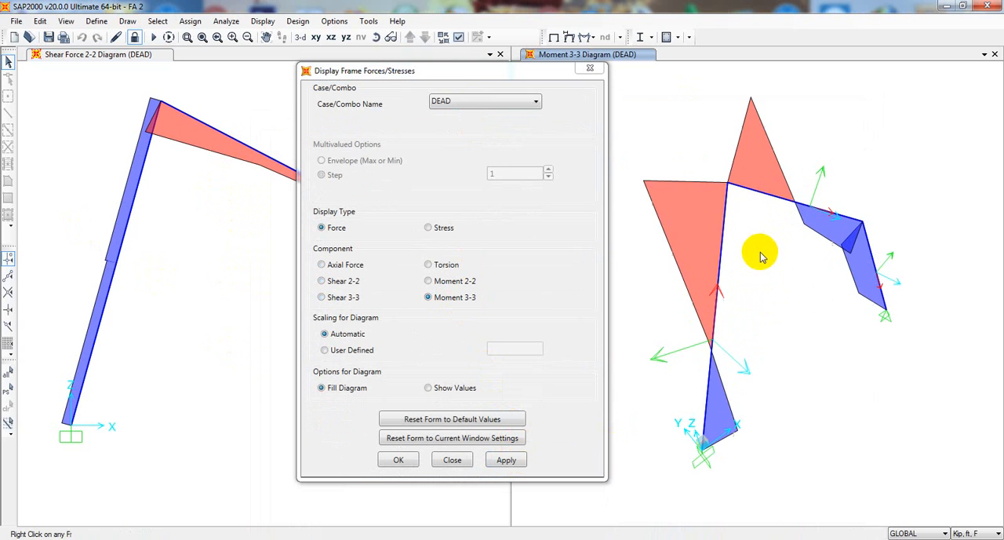
pyautogui.moveTo(764, 257); pyautogui.dragTo(768, 274, button='middle')
# Switch the window with the Moment 3-3 diagram to the X-Z view and fit the frame in it
pyautogui.click(523, 75)
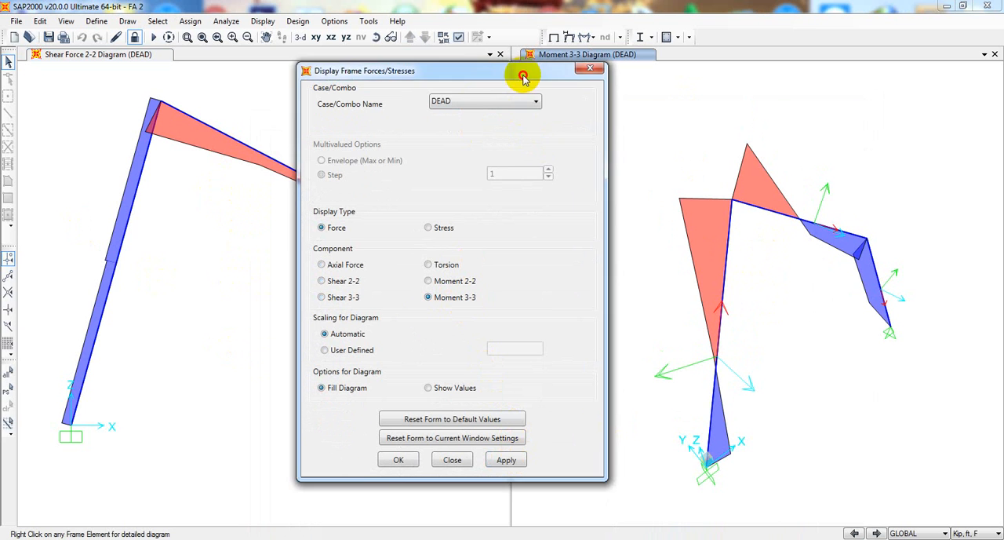
pyautogui.moveTo(523, 75); pyautogui.dragTo(305, 165)
pyautogui.click(646, 296)
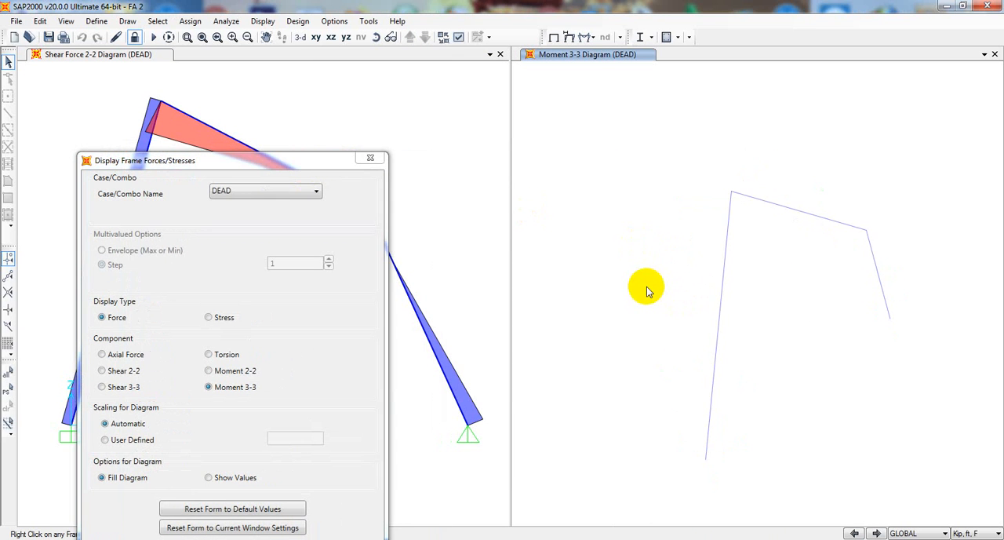
pyautogui.scroll(3, 648, 287)
pyautogui.moveTo(669, 290); pyautogui.dragTo(640, 271, button='middle')
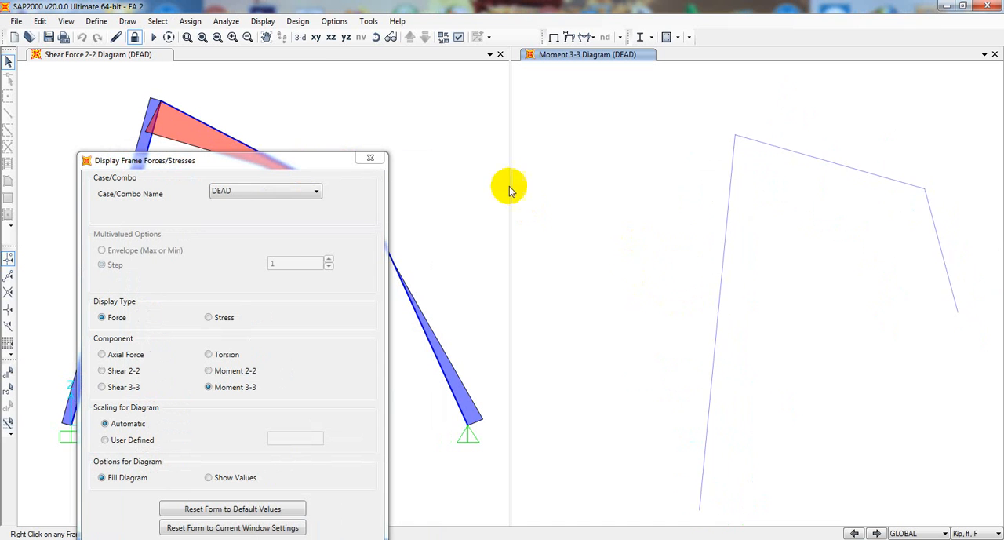
pyautogui.click(318, 41)
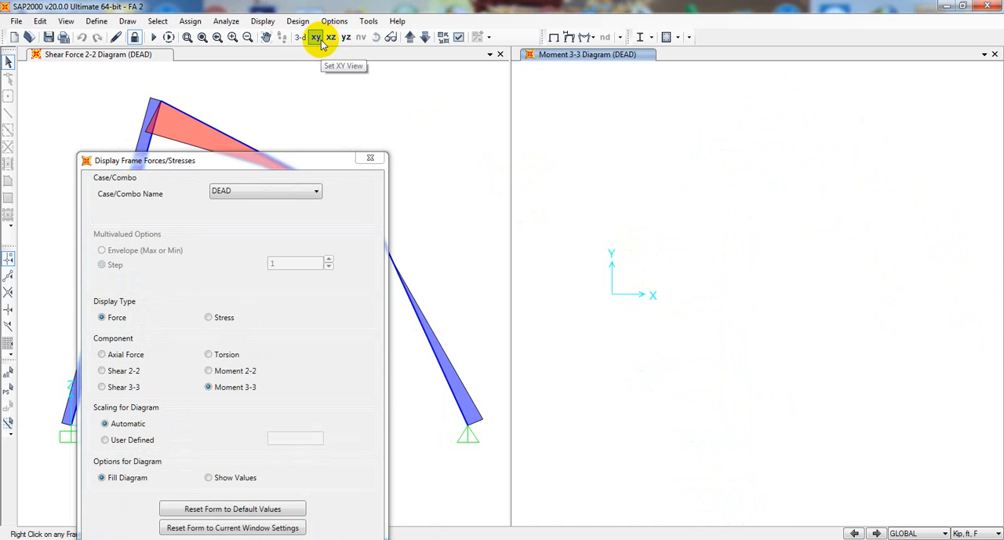
pyautogui.click(332, 37)
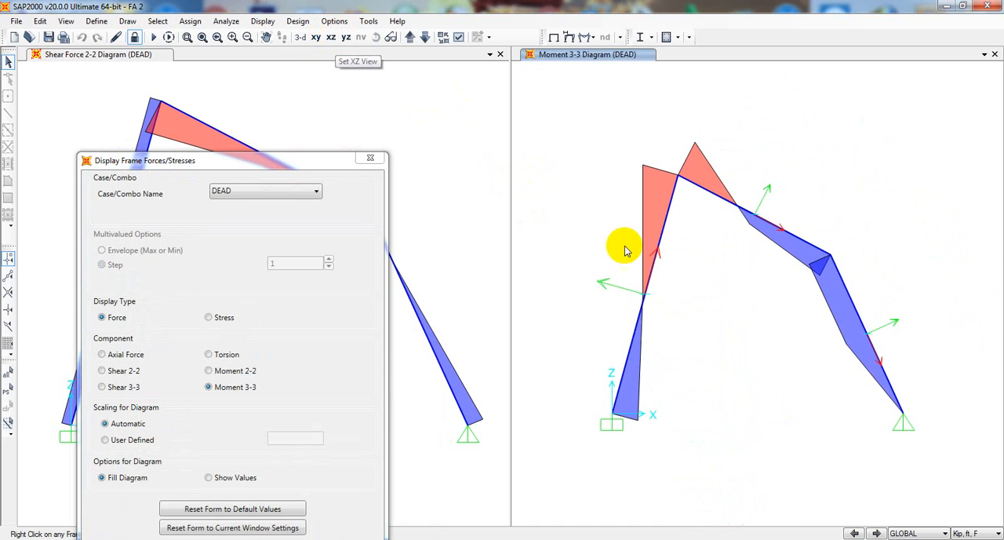
pyautogui.moveTo(644, 288); pyautogui.dragTo(589, 245, button='middle')
pyautogui.scroll(3, 633, 270)
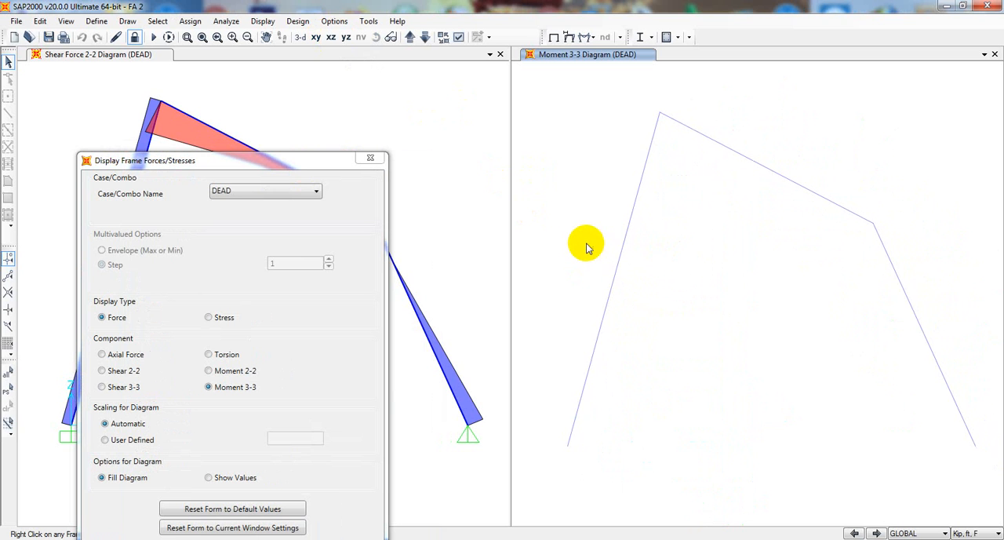
pyautogui.moveTo(339, 166); pyautogui.dragTo(450, 75)
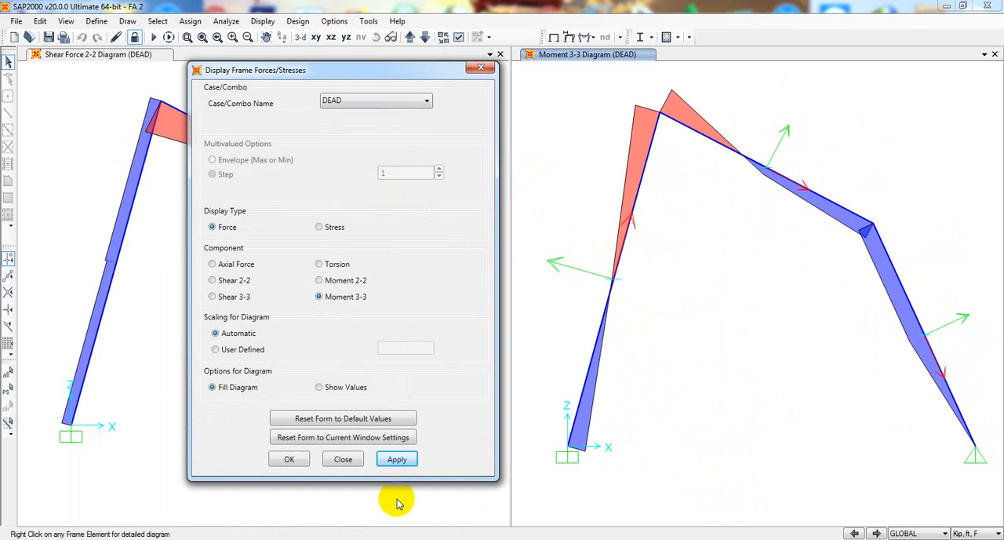
# Close the frame forces settings and compare the Shear 2-2 and Moment 3-3 diagrams side by side
pyautogui.click(345, 458)
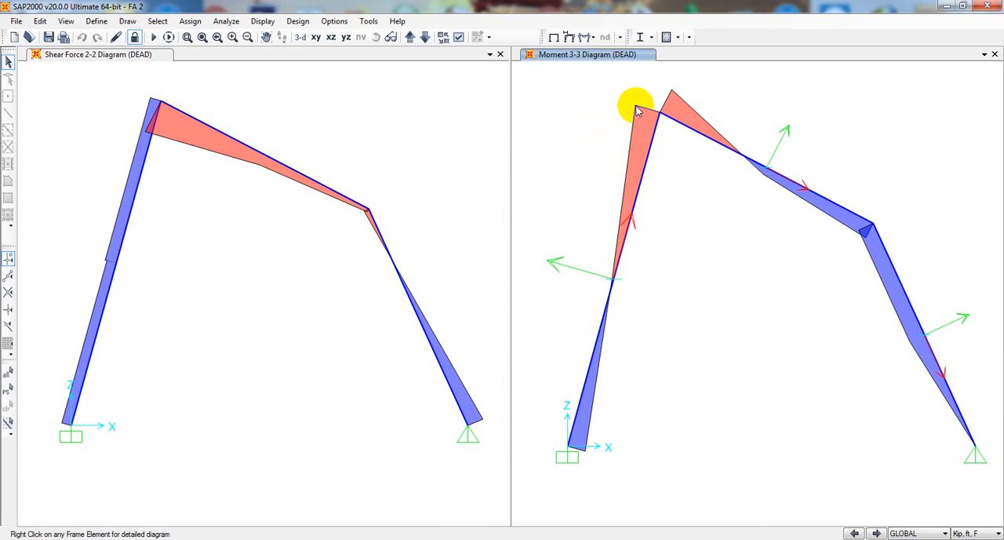
pyautogui.moveTo(662, 119)
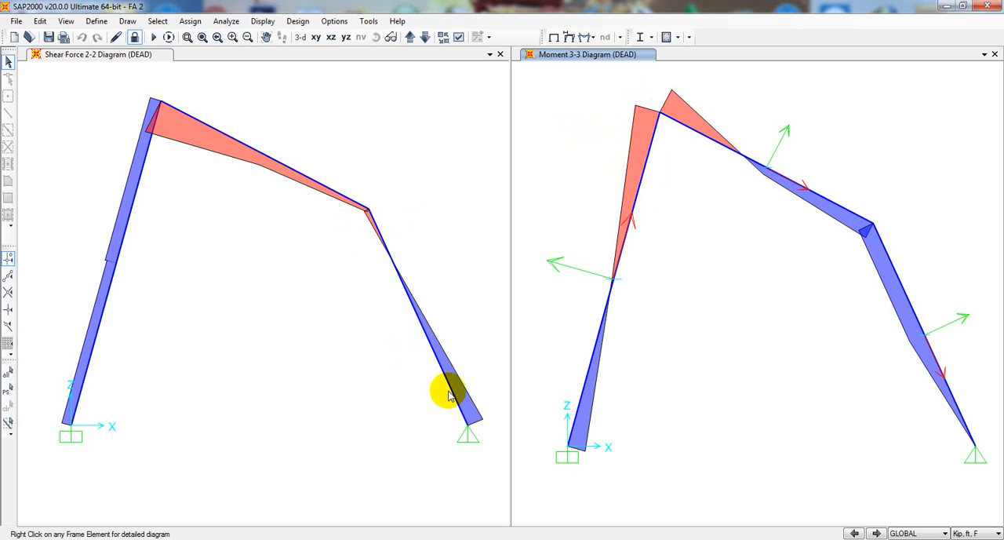
pyautogui.moveTo(675, 390); pyautogui.dragTo(670, 394, button='middle')
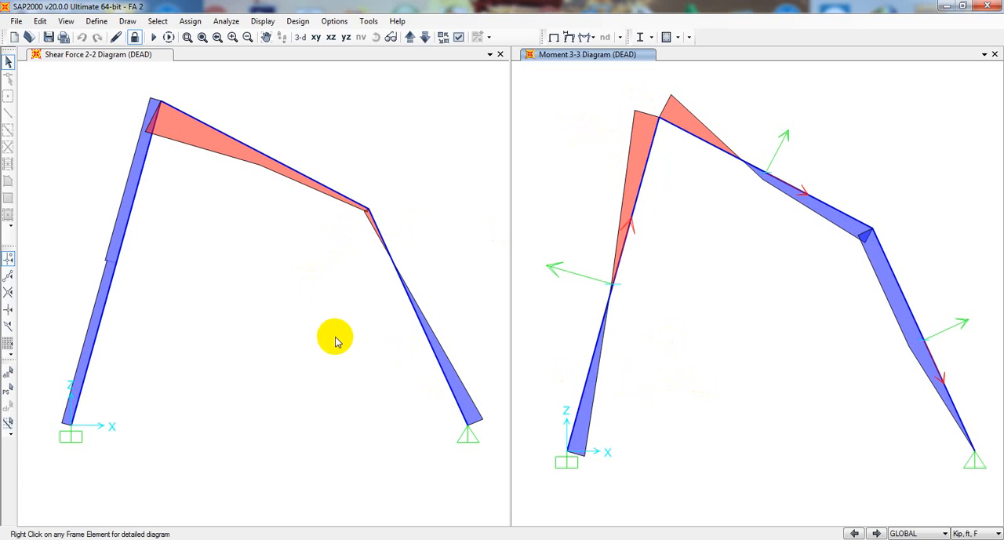
pyautogui.click(404, 174)
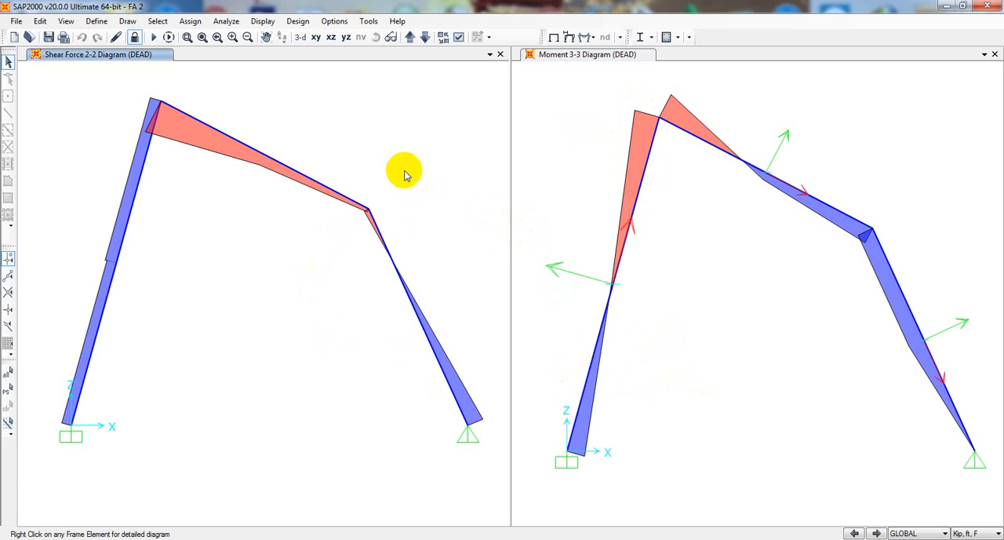